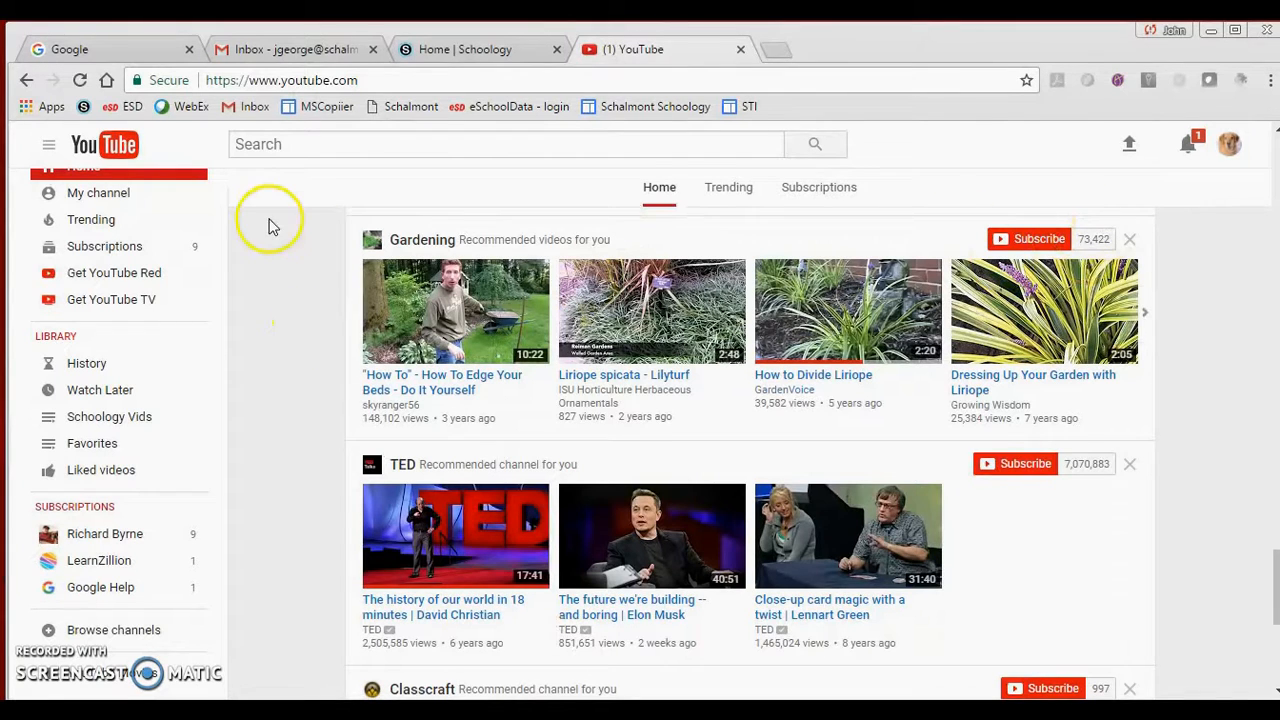
Open the channel's Video Manager in Creator Studio and launch the Video Editor
scroll(292, 305, "up", 1)
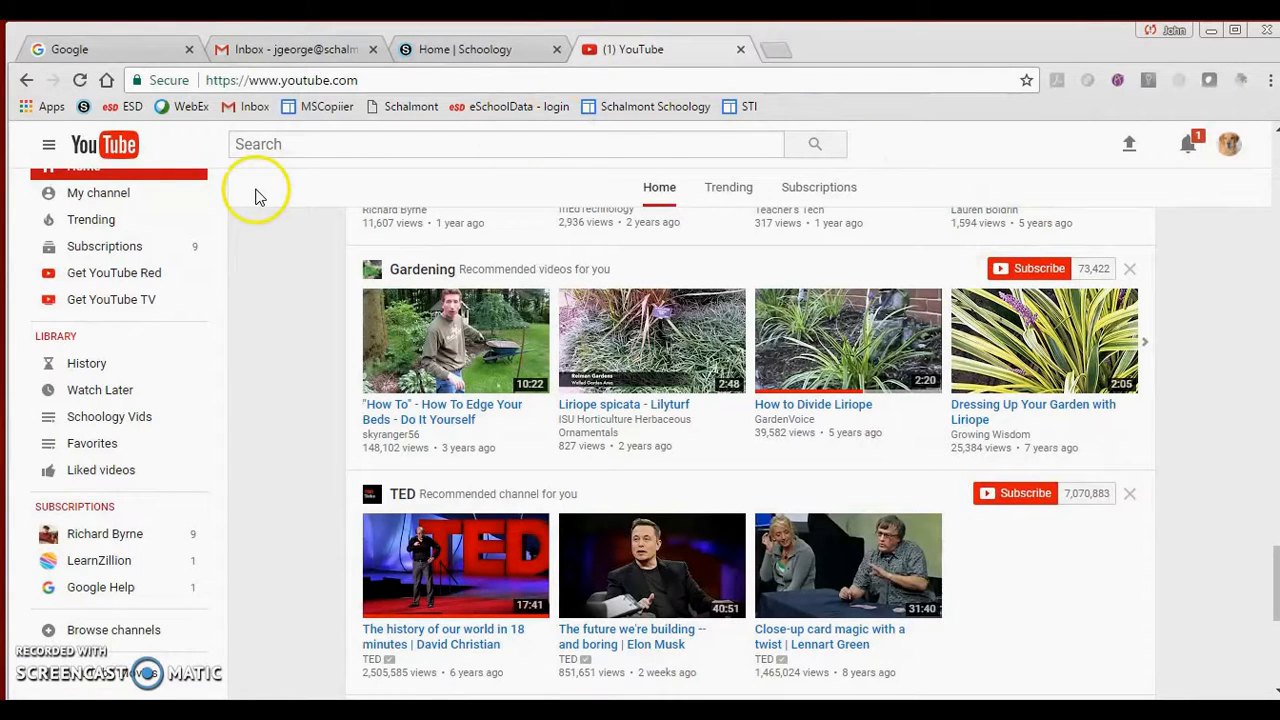
left_click(95, 202)
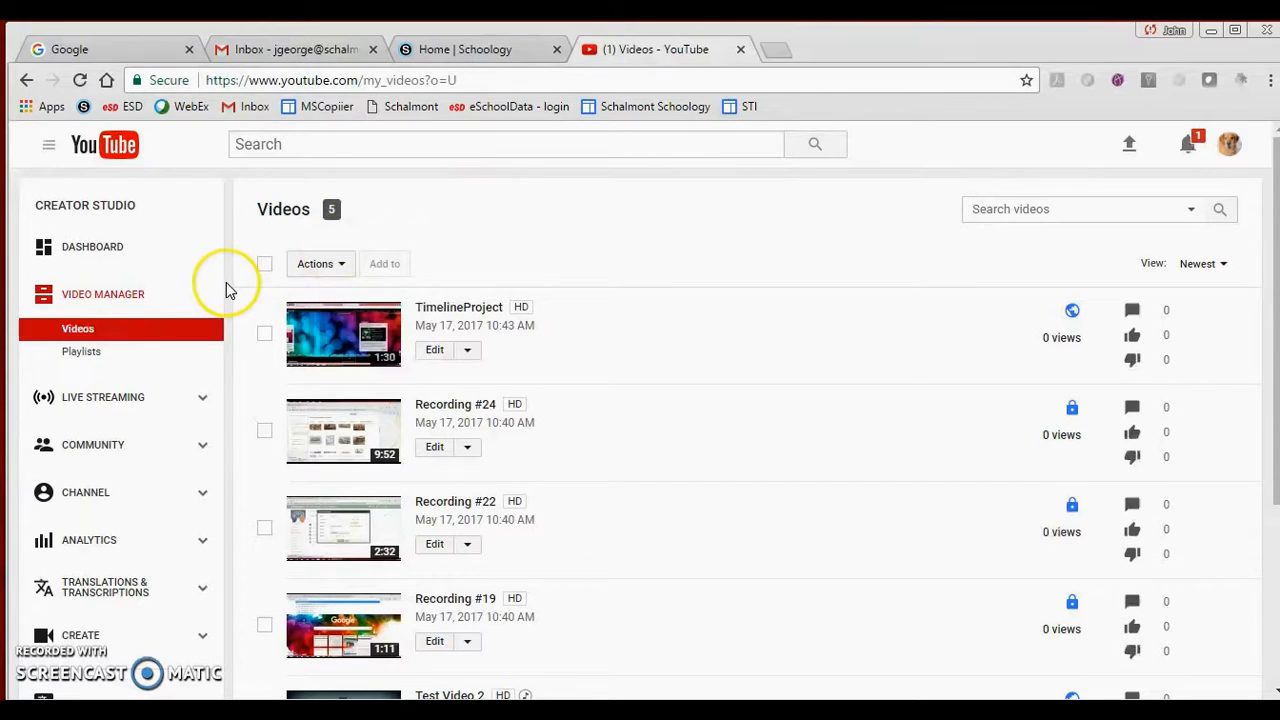
left_click_drag(228, 283, 226, 306)
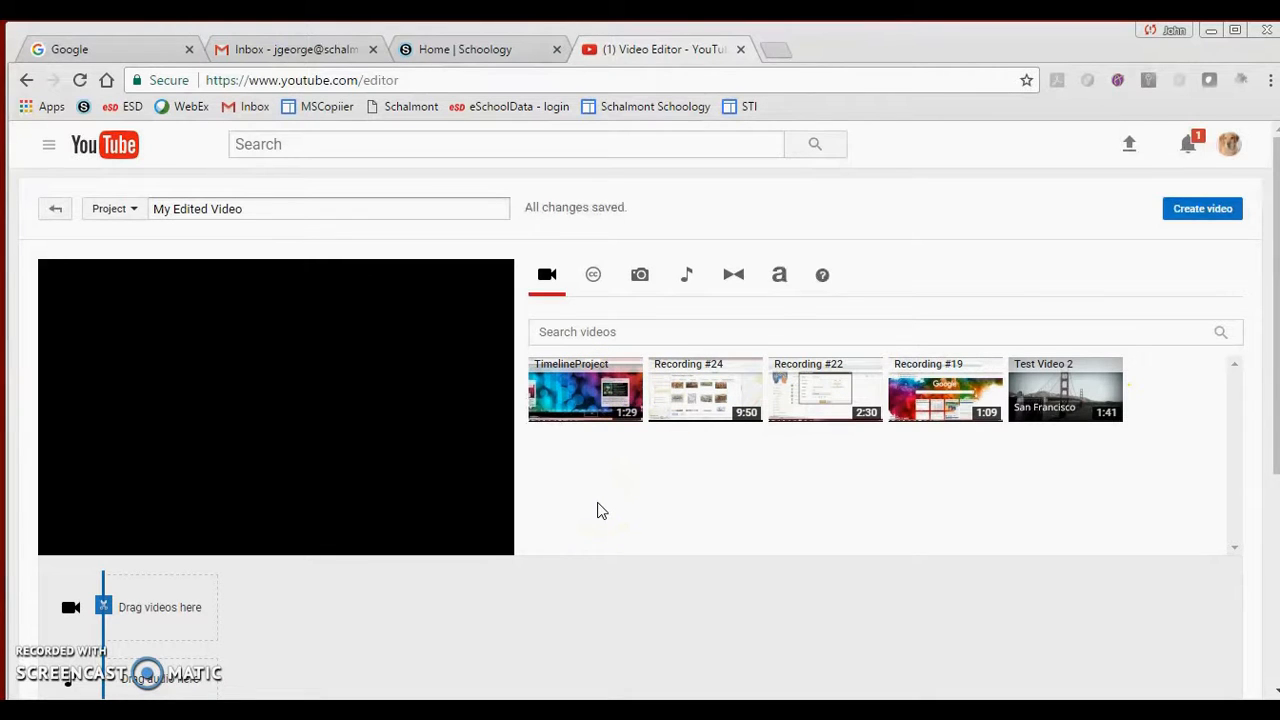
Add the TimelineProject video to the video track of the My Edited Video project
scroll(597, 508, "down", 1)
left_click(590, 398)
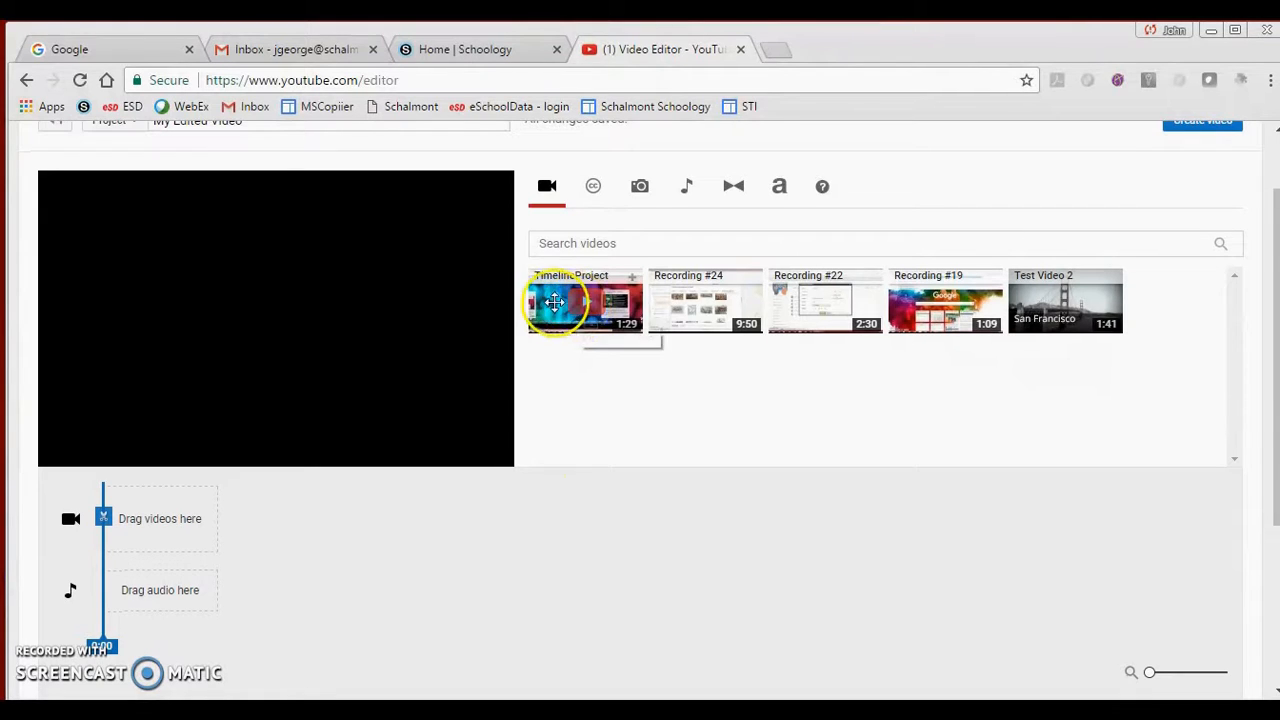
left_click_drag(559, 298, 148, 515)
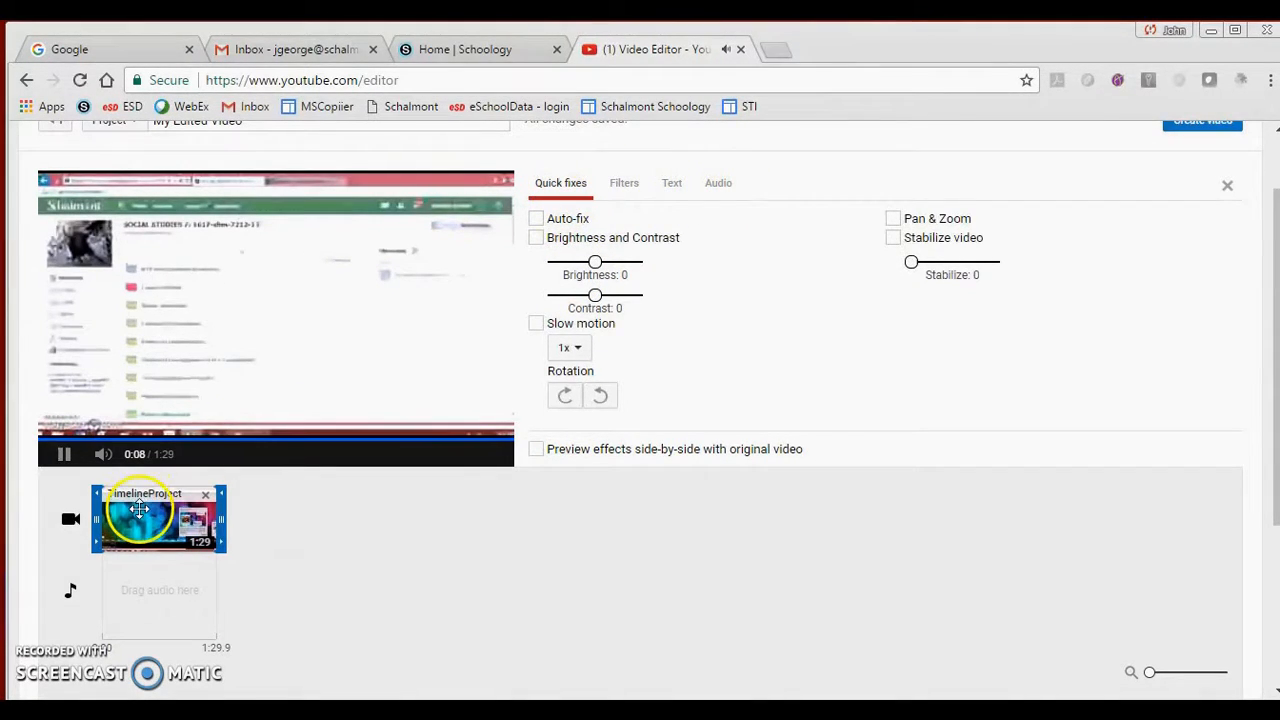
Select the TimelineProject clip on the video track and try to adjust its end trim
left_click(570, 553)
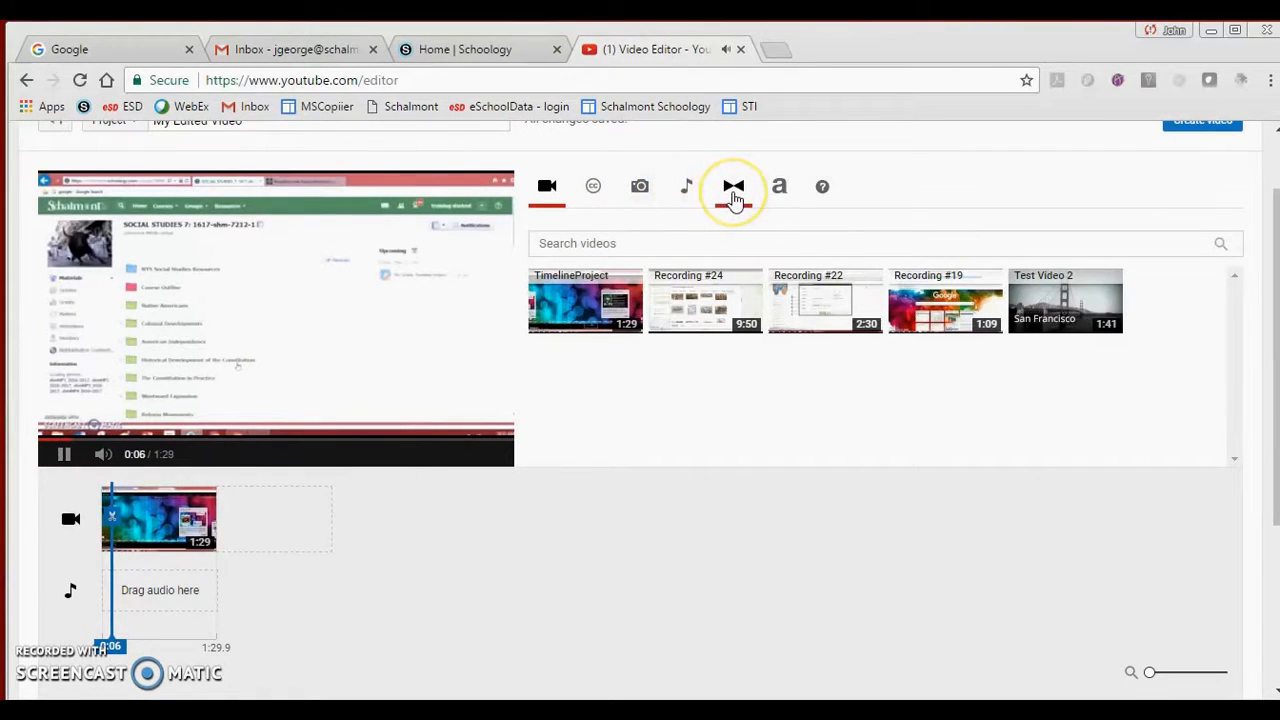
left_click(164, 516)
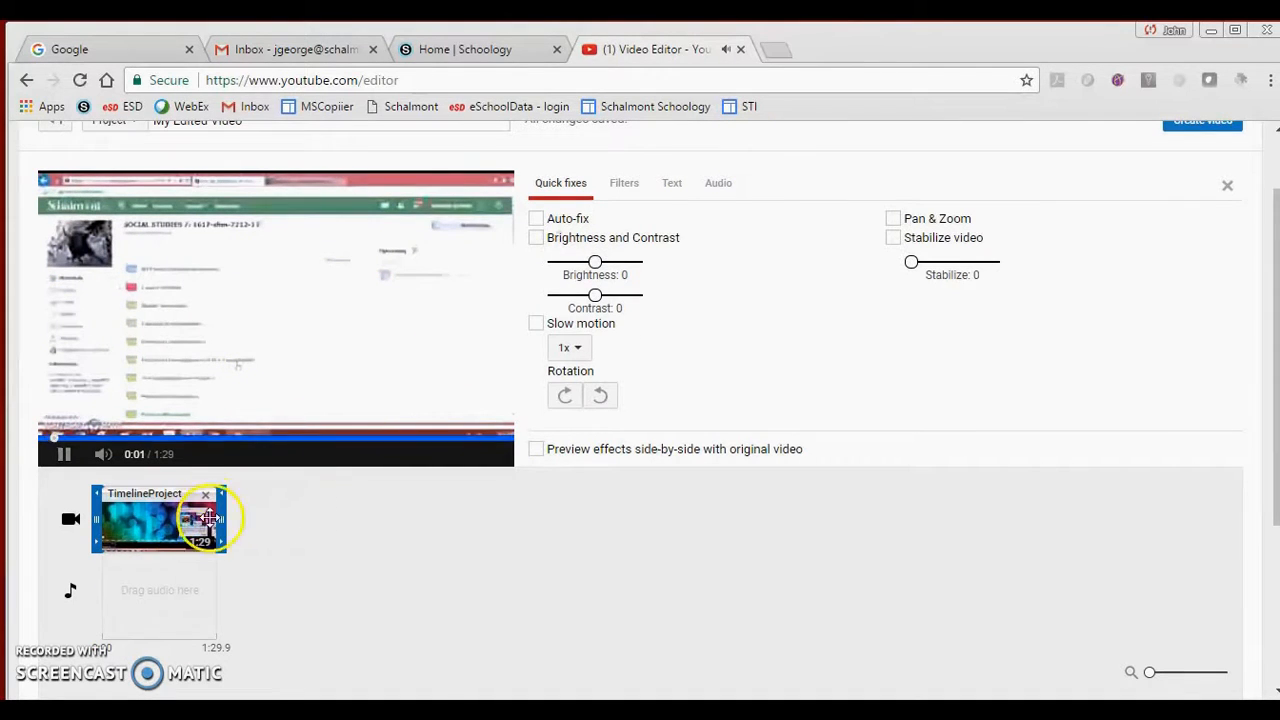
left_click_drag(220, 518, 241, 519)
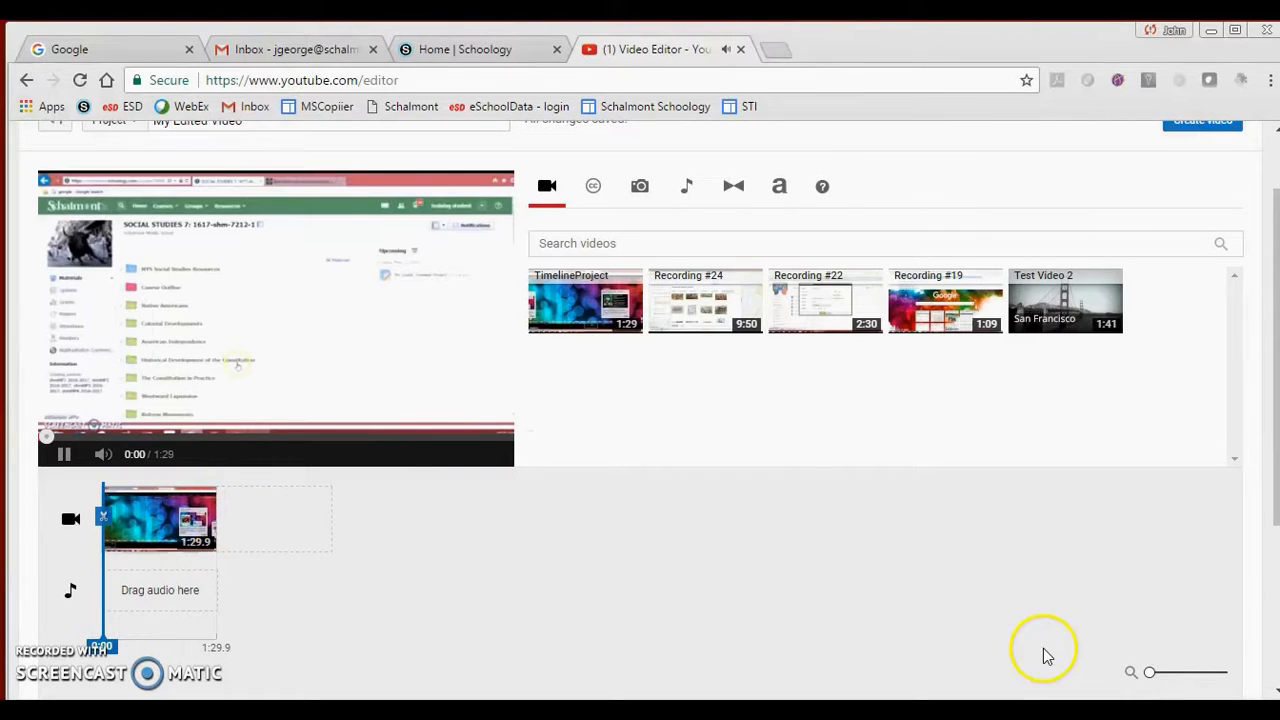
Pause the preview and remove the TimelineProject clip from the video track
mouse_move(1152, 678)
left_mouse_down()
mouse_move(1210, 682)
mouse_move(1157, 678)
left_mouse_up()
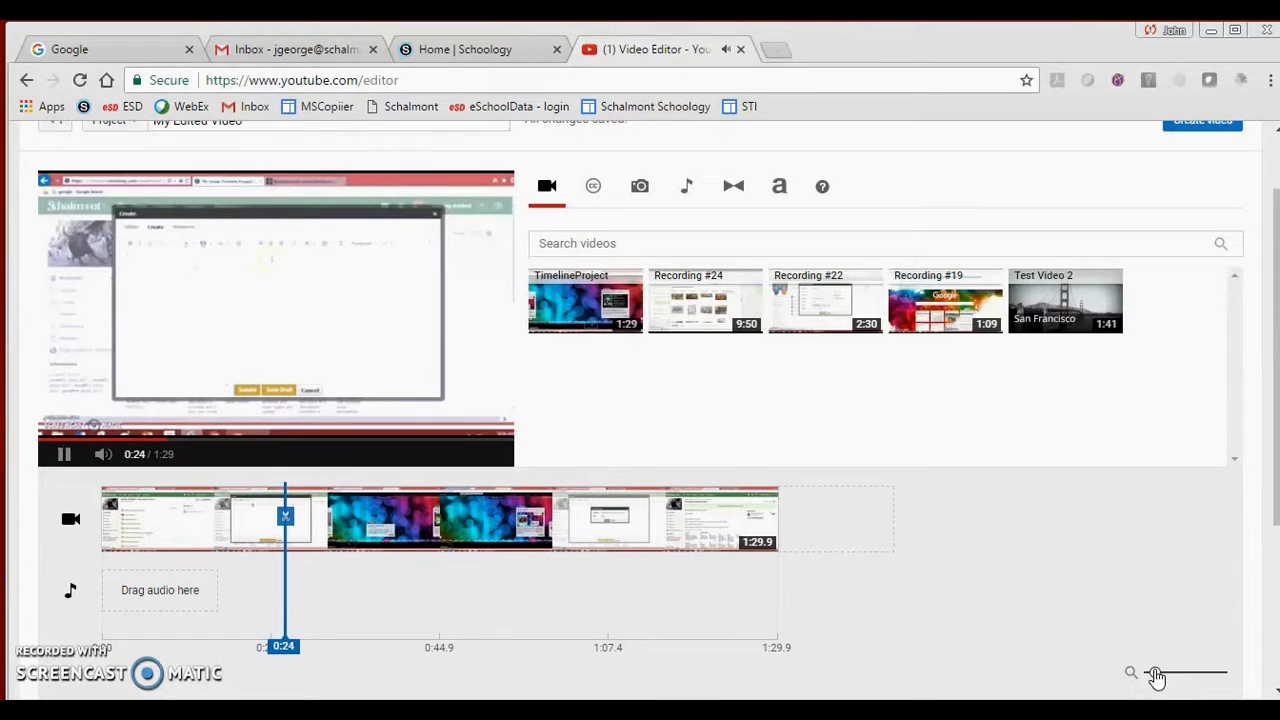
left_click(55, 456)
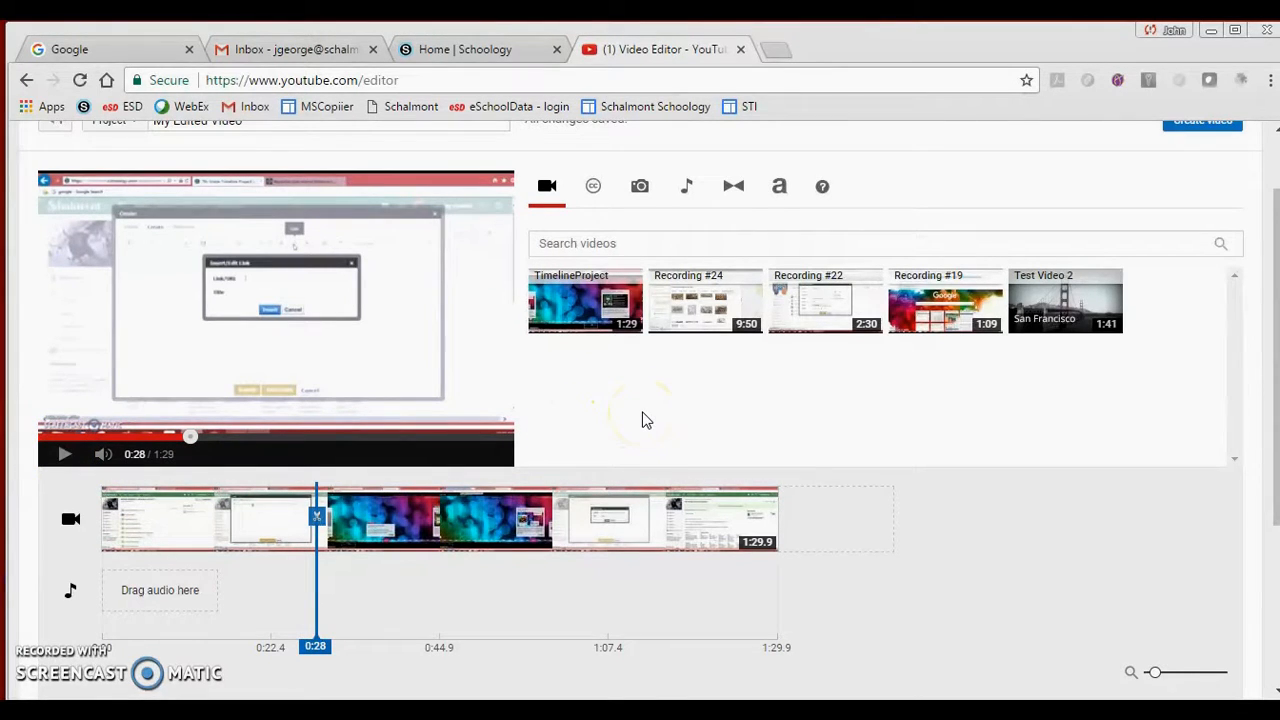
left_click(453, 530)
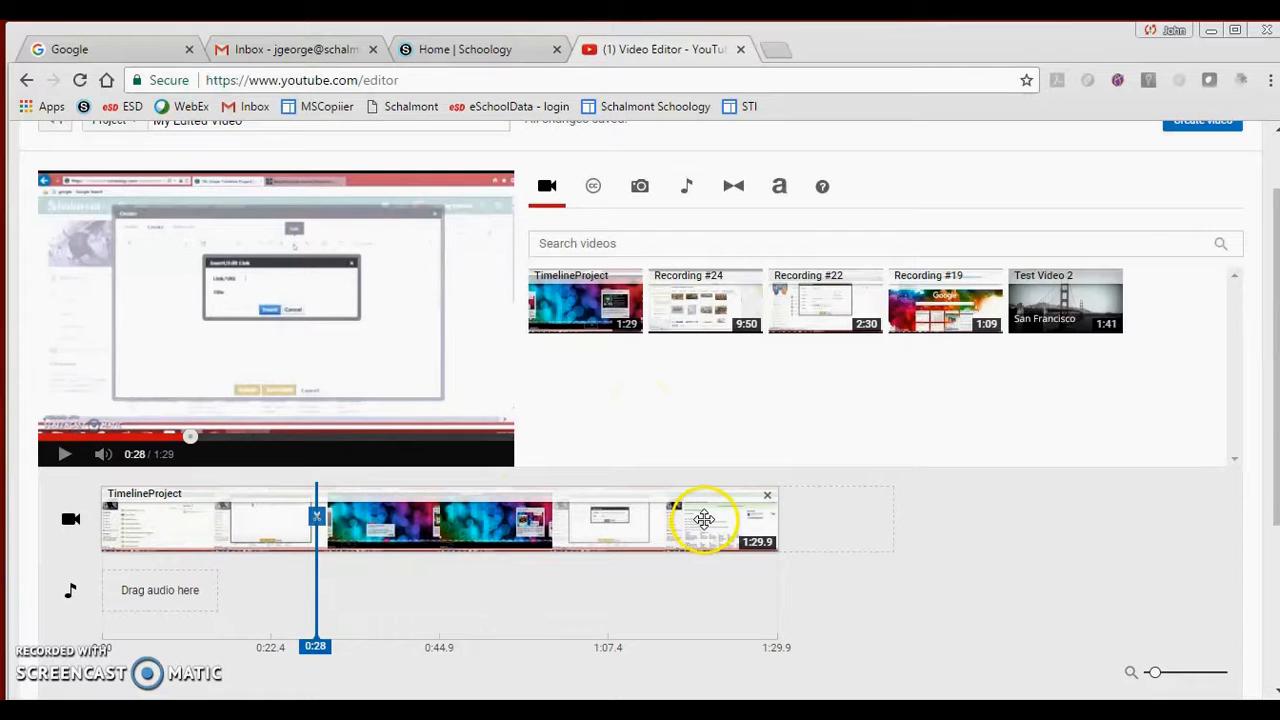
left_click(767, 499)
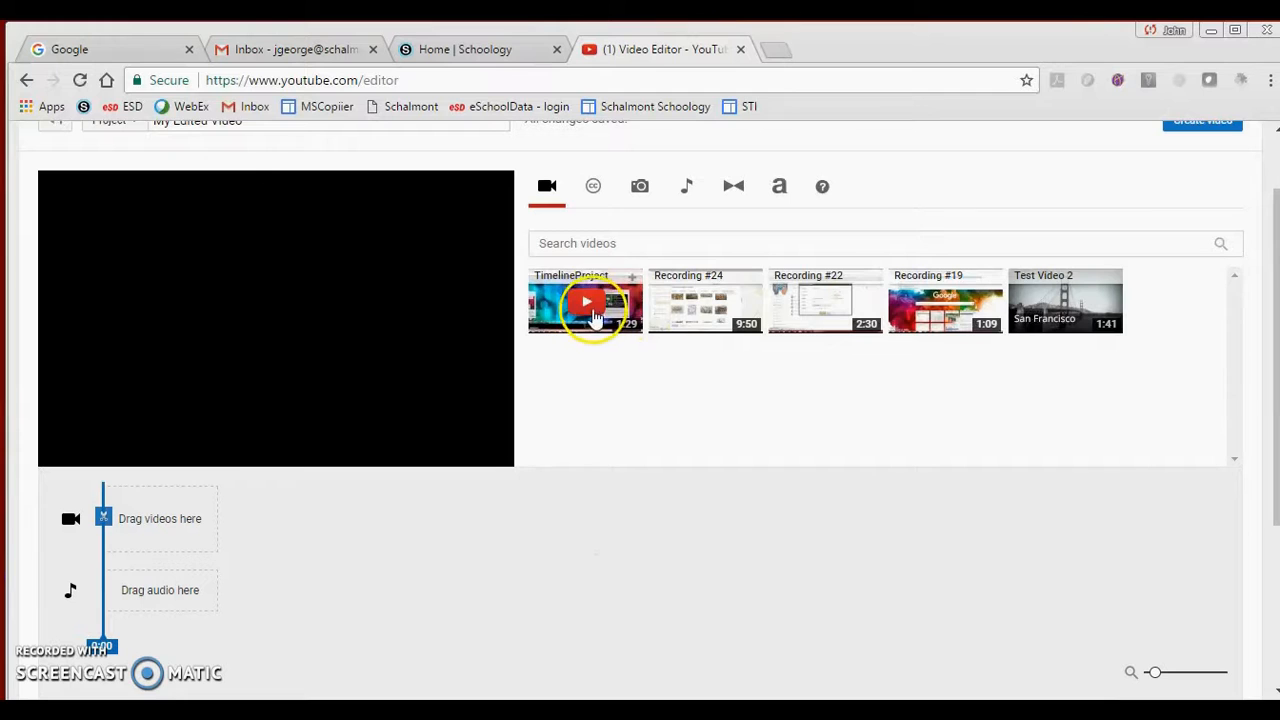
Place the TimelineProject, Recording #24 and Test Video 2 videos one after another on the video track
left_click_drag(608, 303, 165, 515)
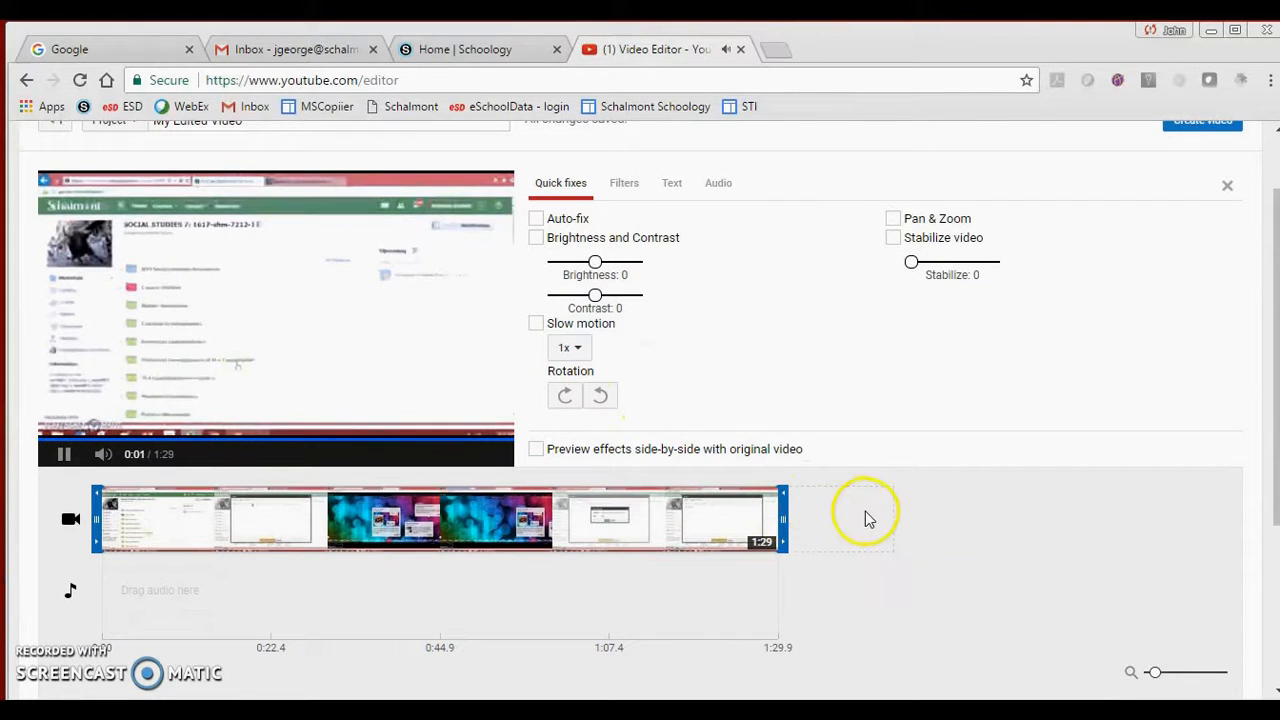
left_click_drag(1157, 680, 1148, 676)
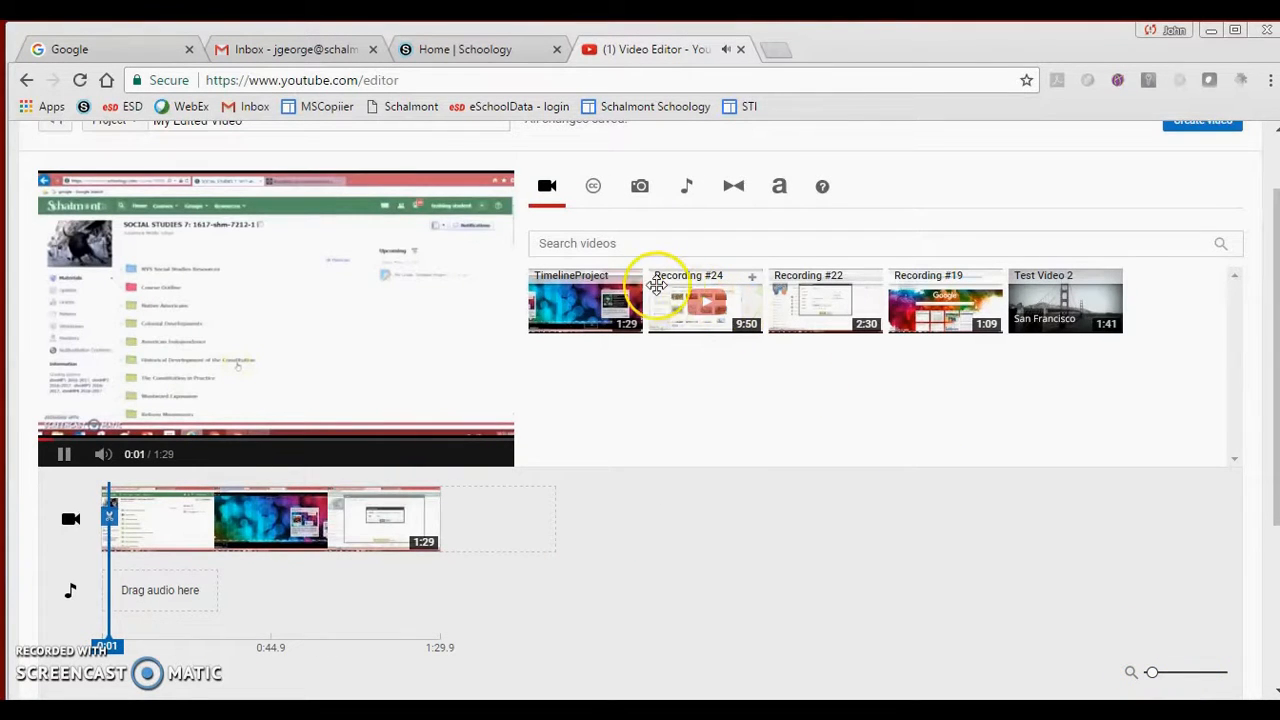
left_click_drag(669, 286, 500, 522)
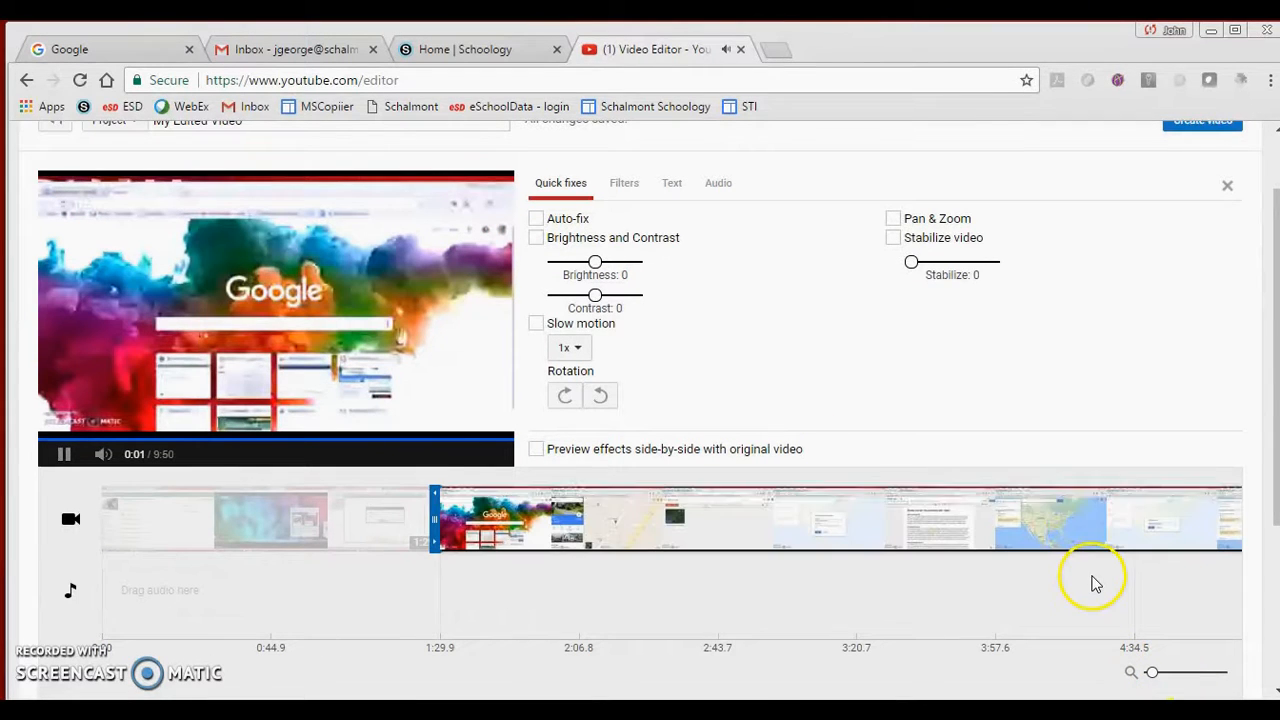
left_click(1152, 677)
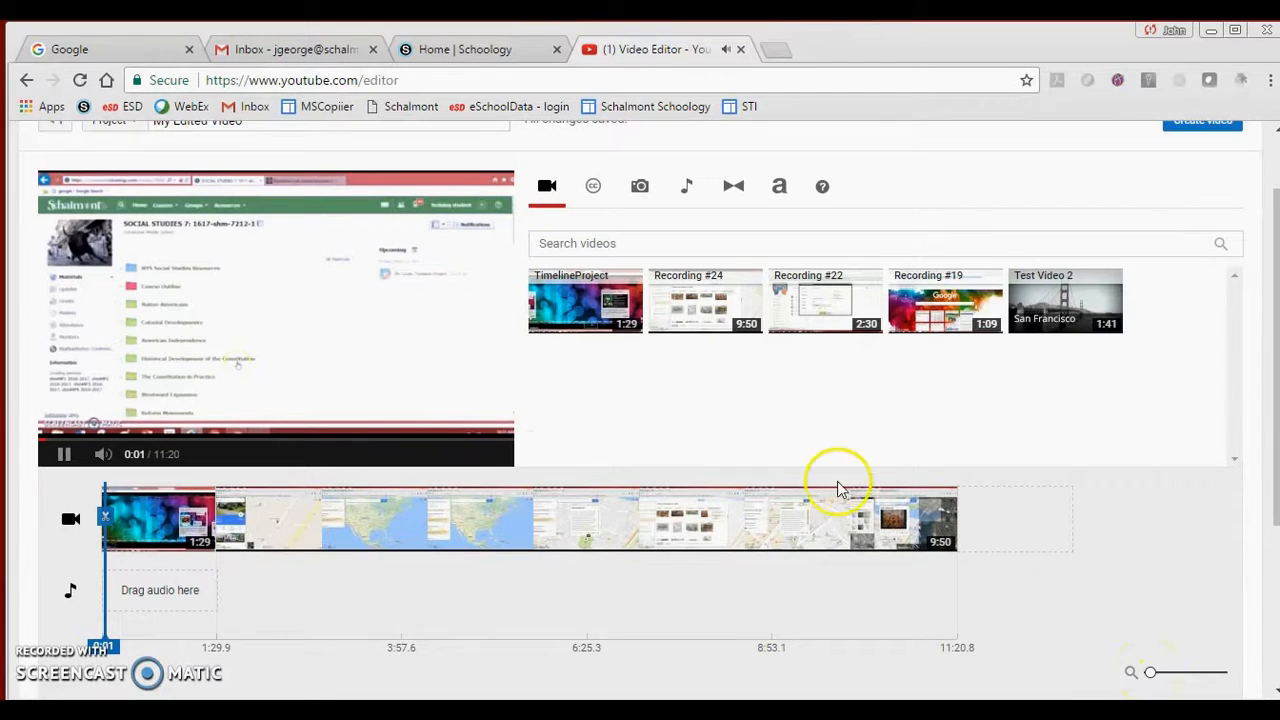
left_click_drag(1028, 300, 1006, 522)
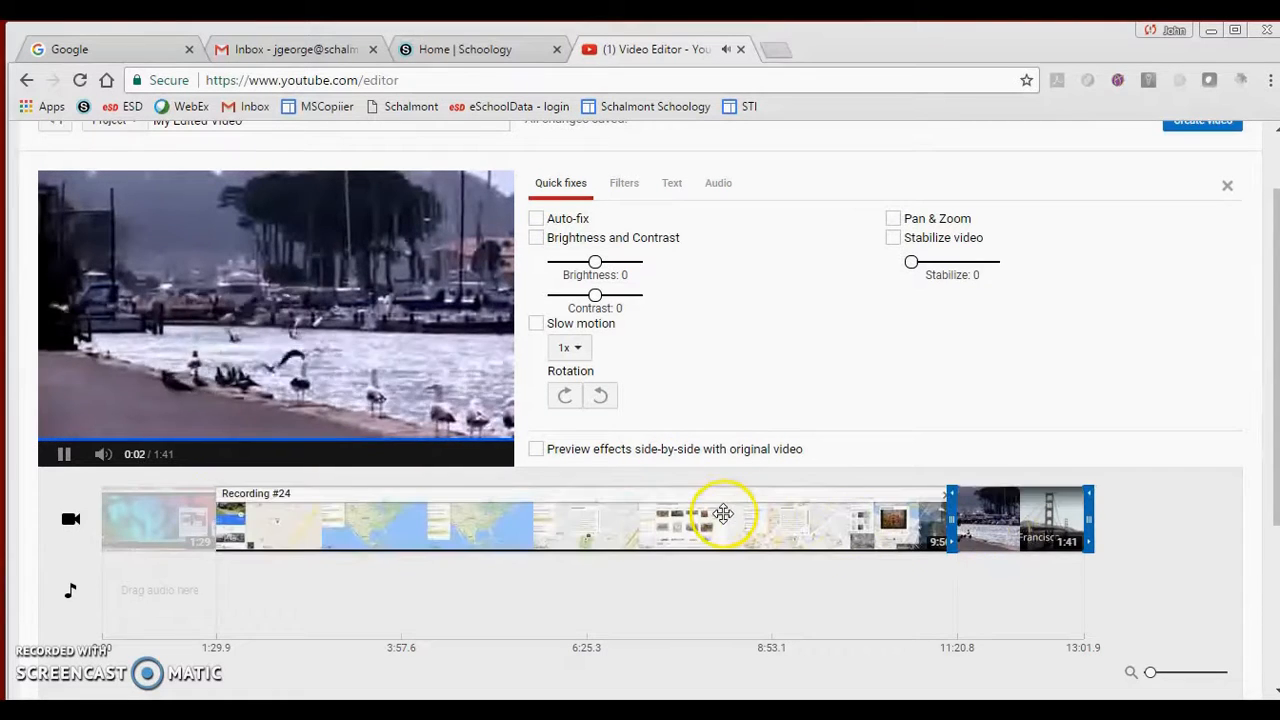
Preview the TimelineProject, Recording #24 and Test Video 2 clips on the video track in turn
left_click(723, 513)
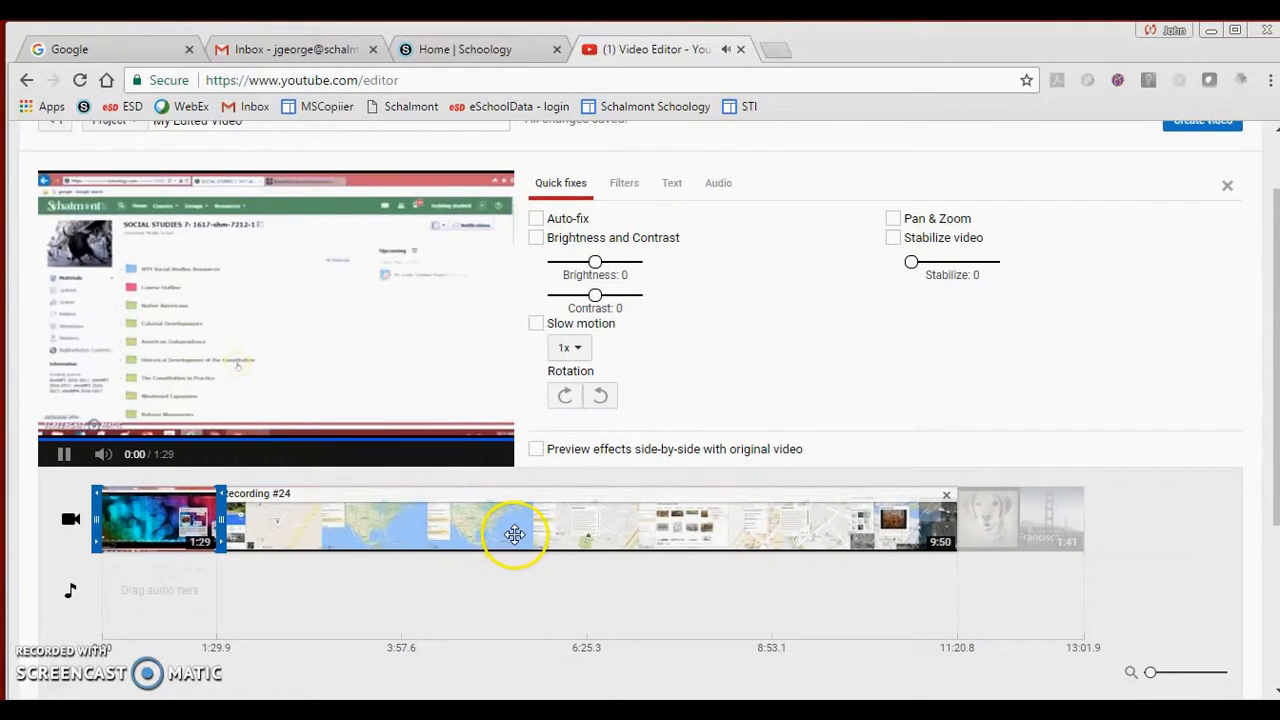
left_click(1050, 525)
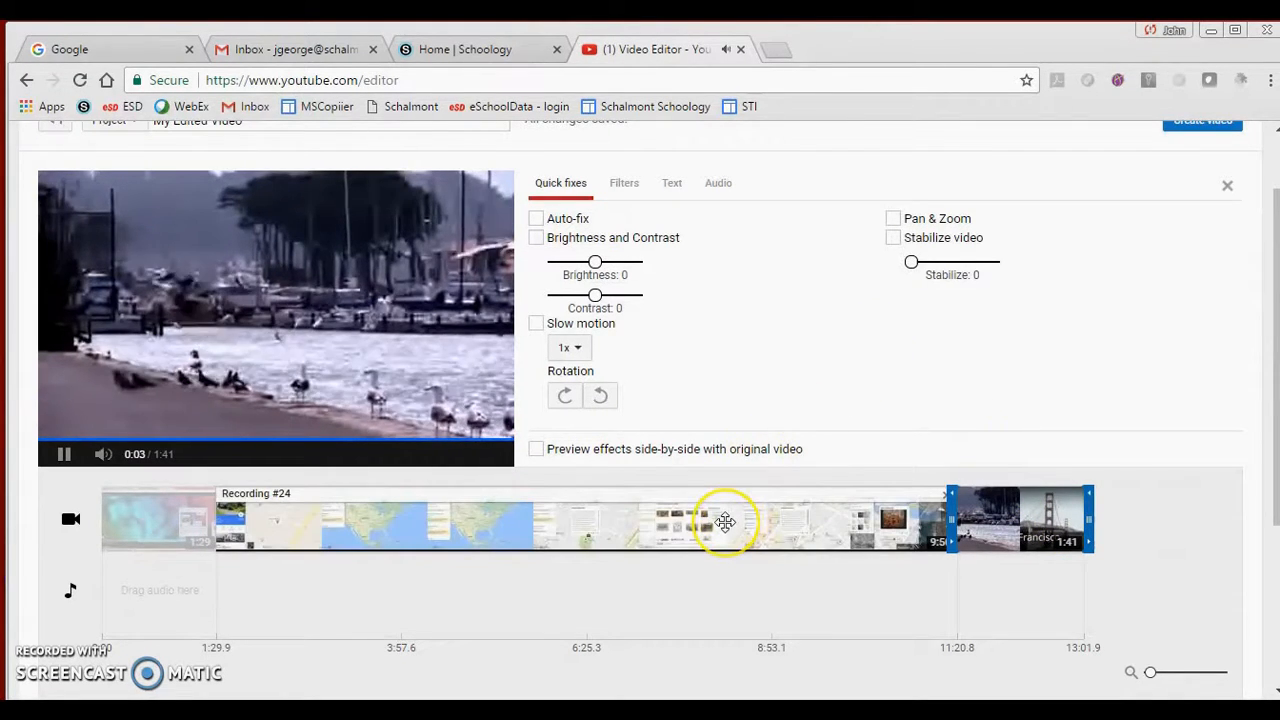
left_click(725, 521)
left_click(177, 512)
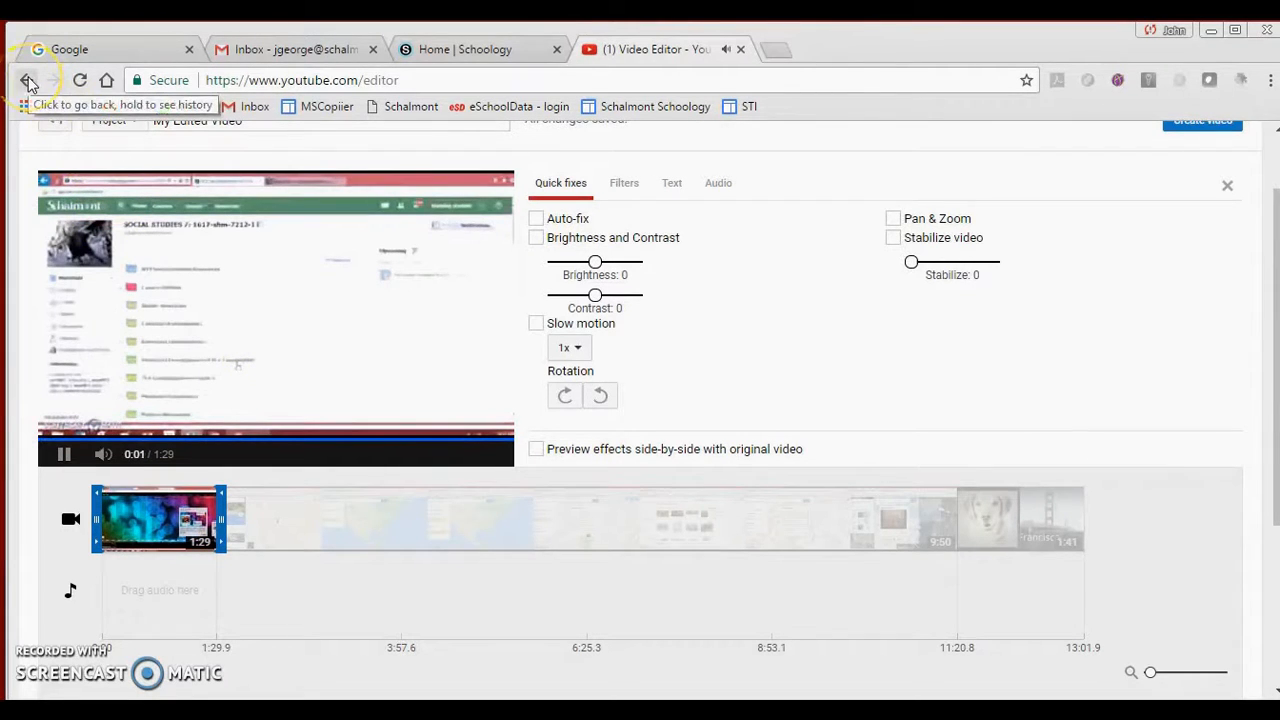
left_click(487, 533)
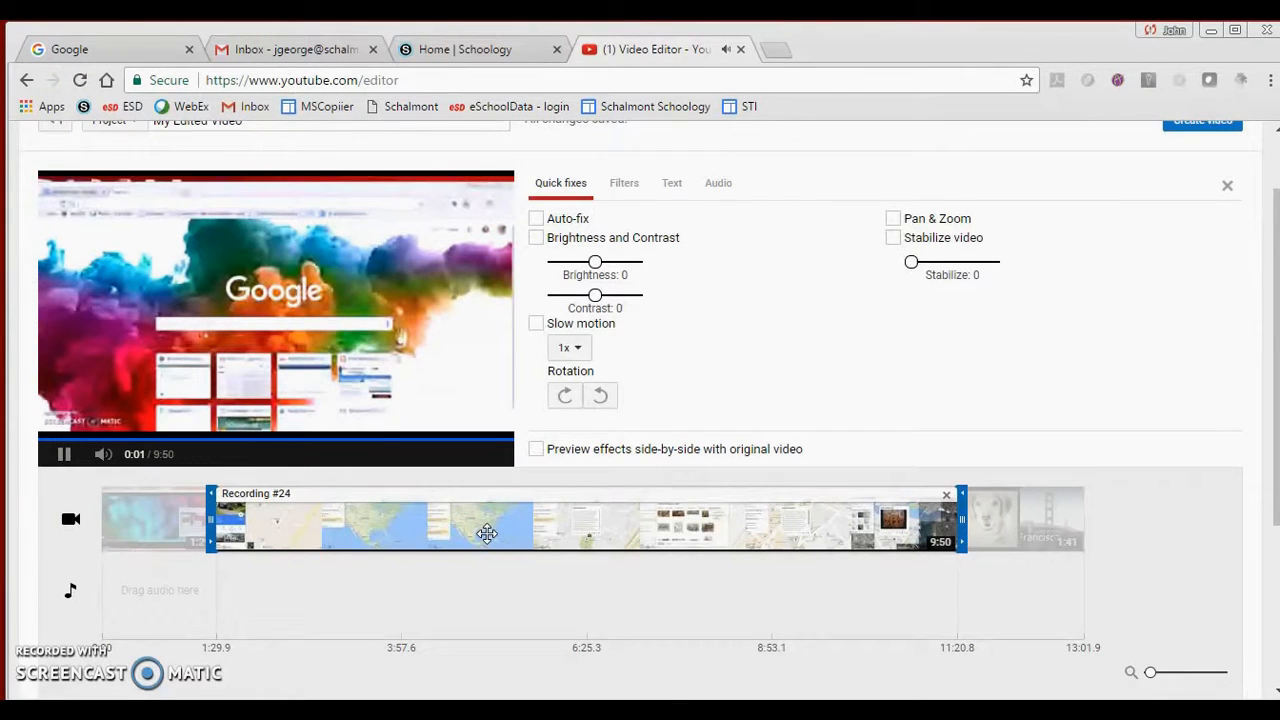
left_click(1008, 532)
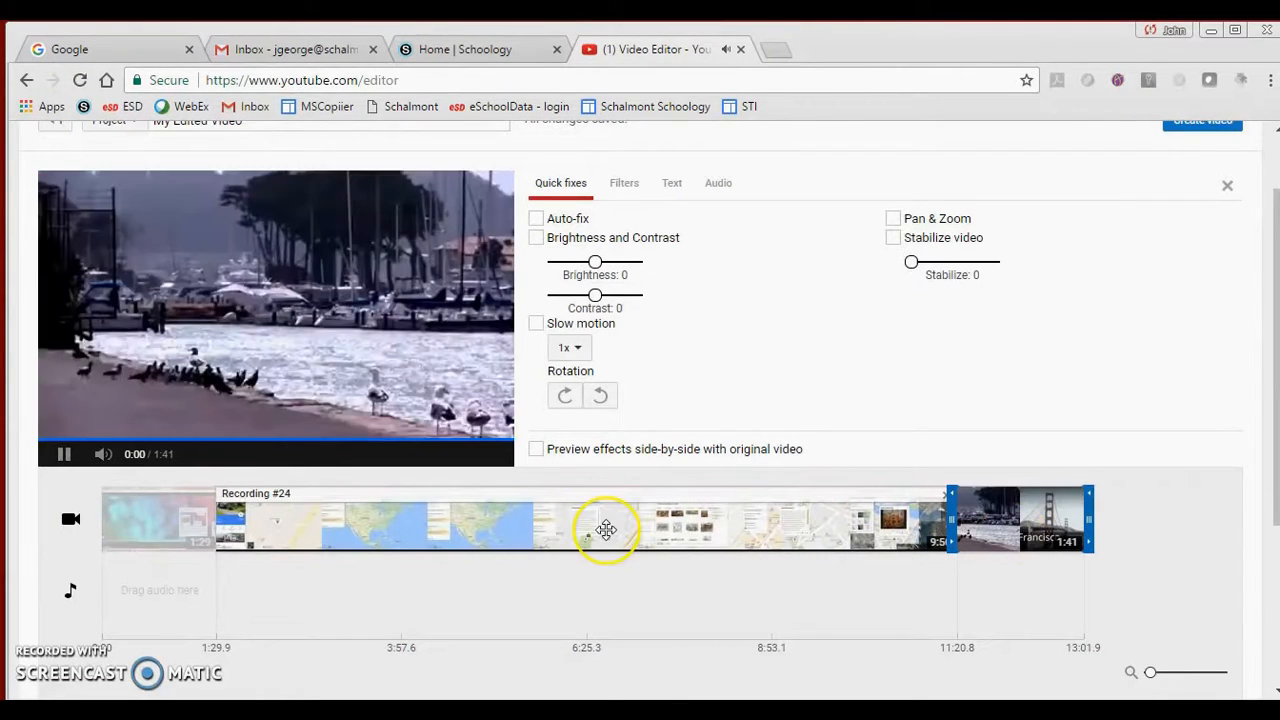
left_click(606, 530)
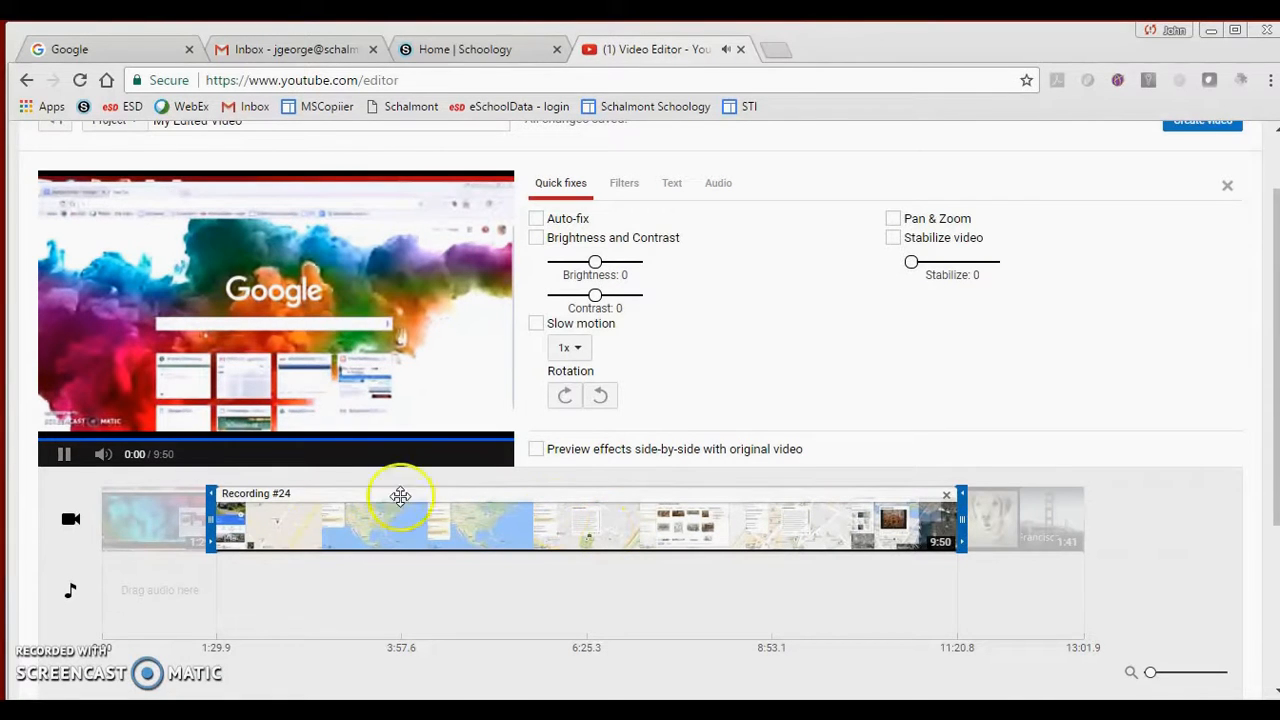
left_click(155, 519)
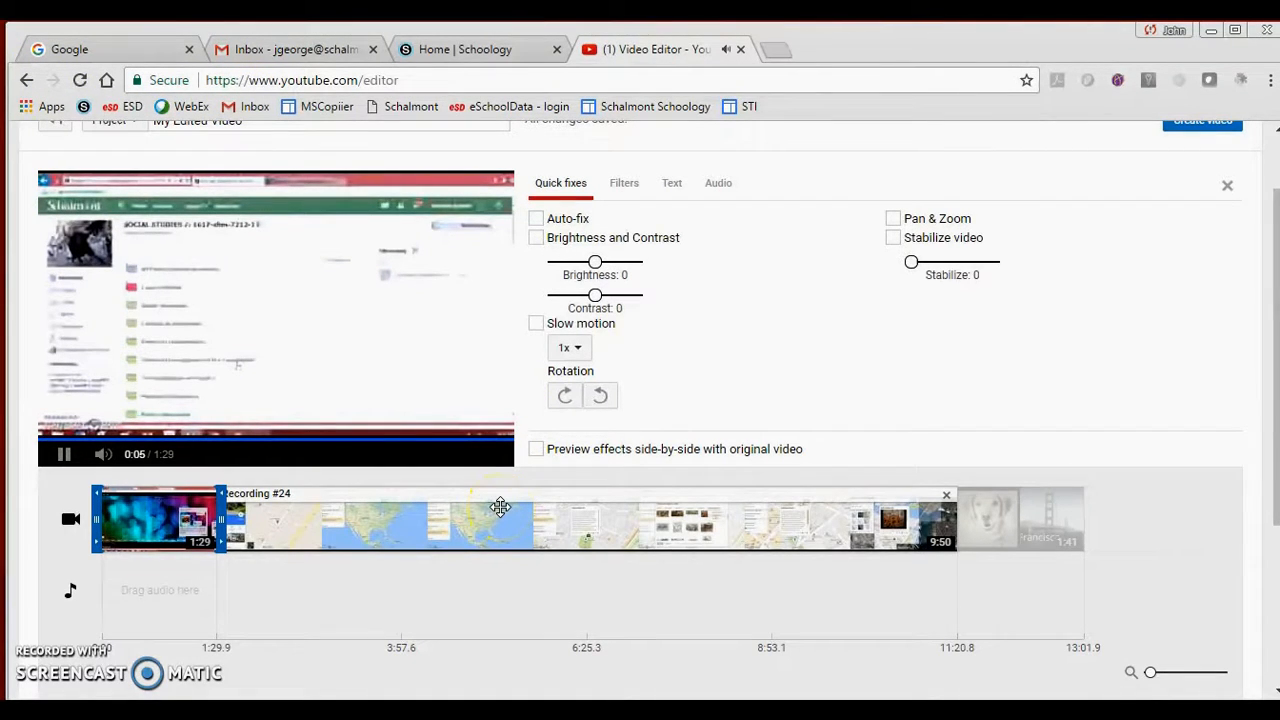
Open a new browser tab, return to the Video Editor, and remove the Recording #24 and TimelineProject clips from the video track
left_click(770, 49)
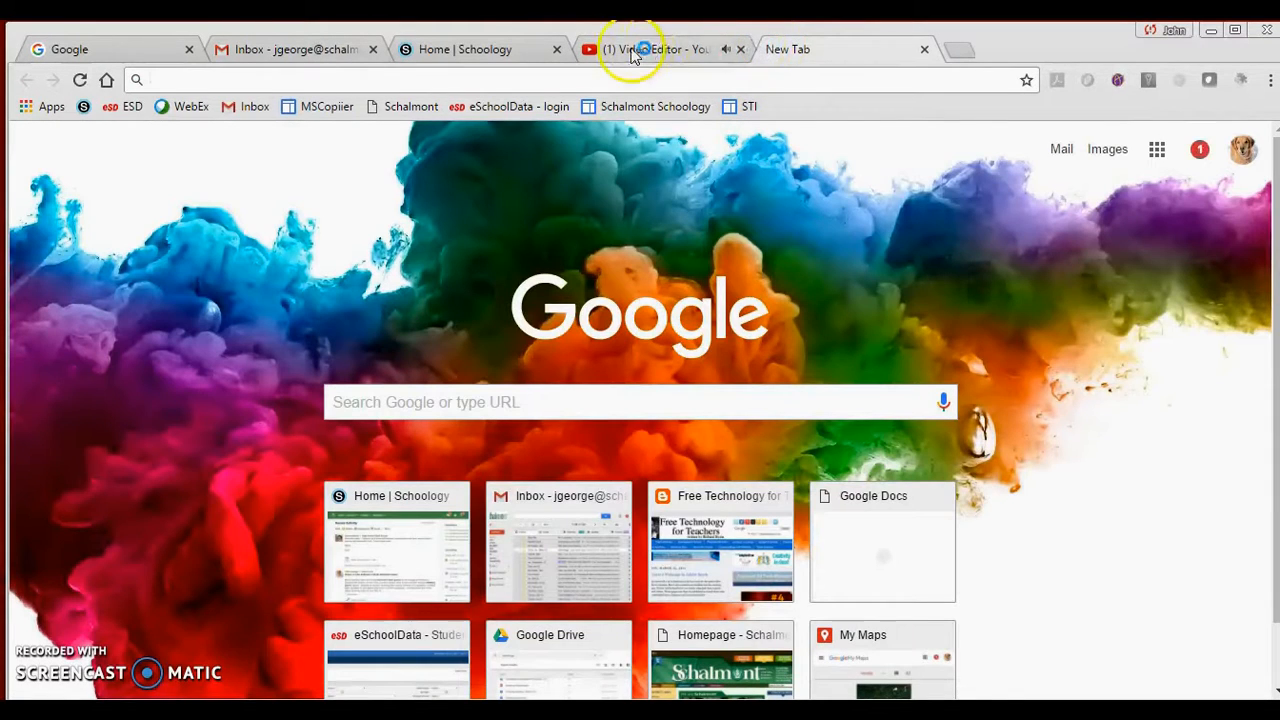
left_click(631, 55)
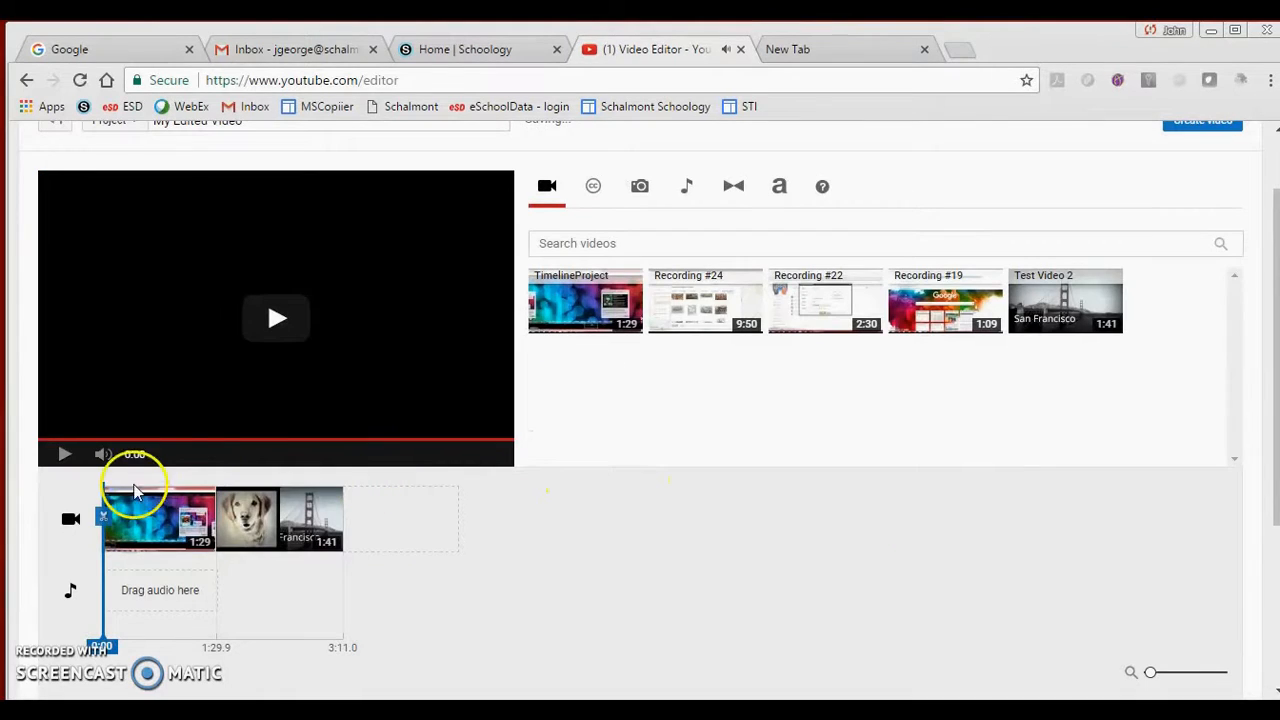
left_click(205, 496)
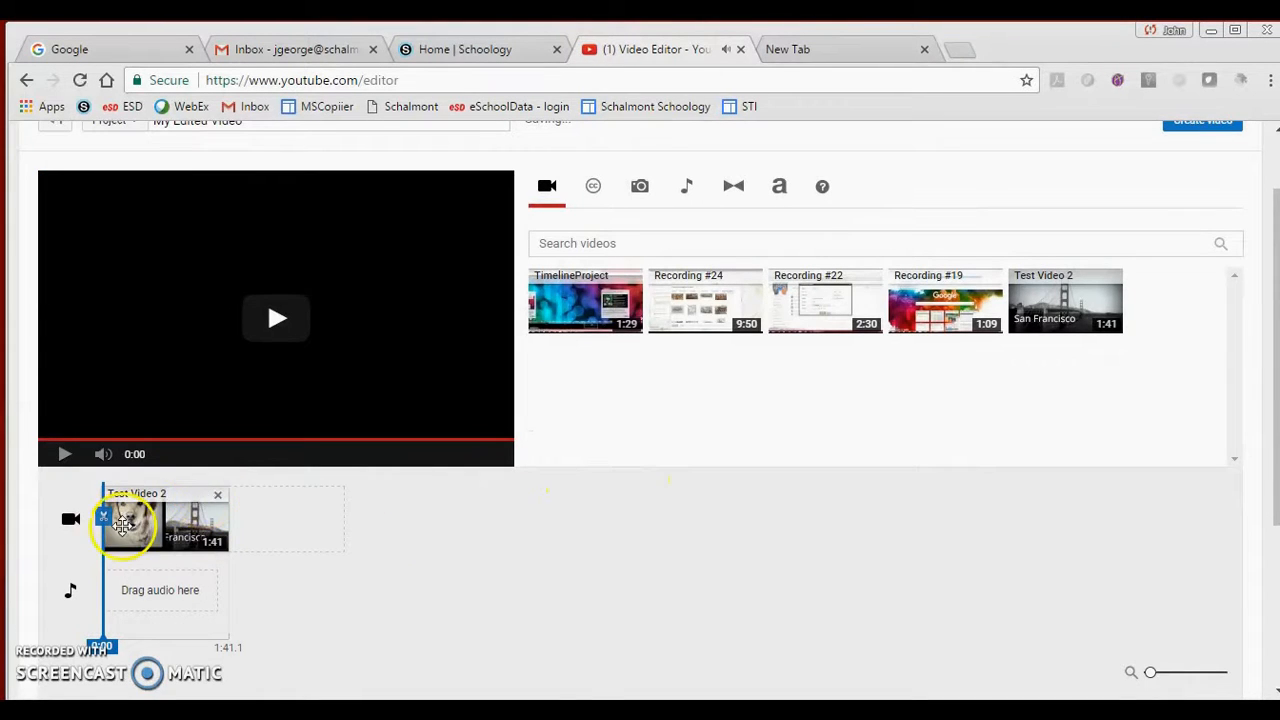
Trim the Test Video 2 clip to about 1:02 and try playing it in the preview
left_click(175, 512)
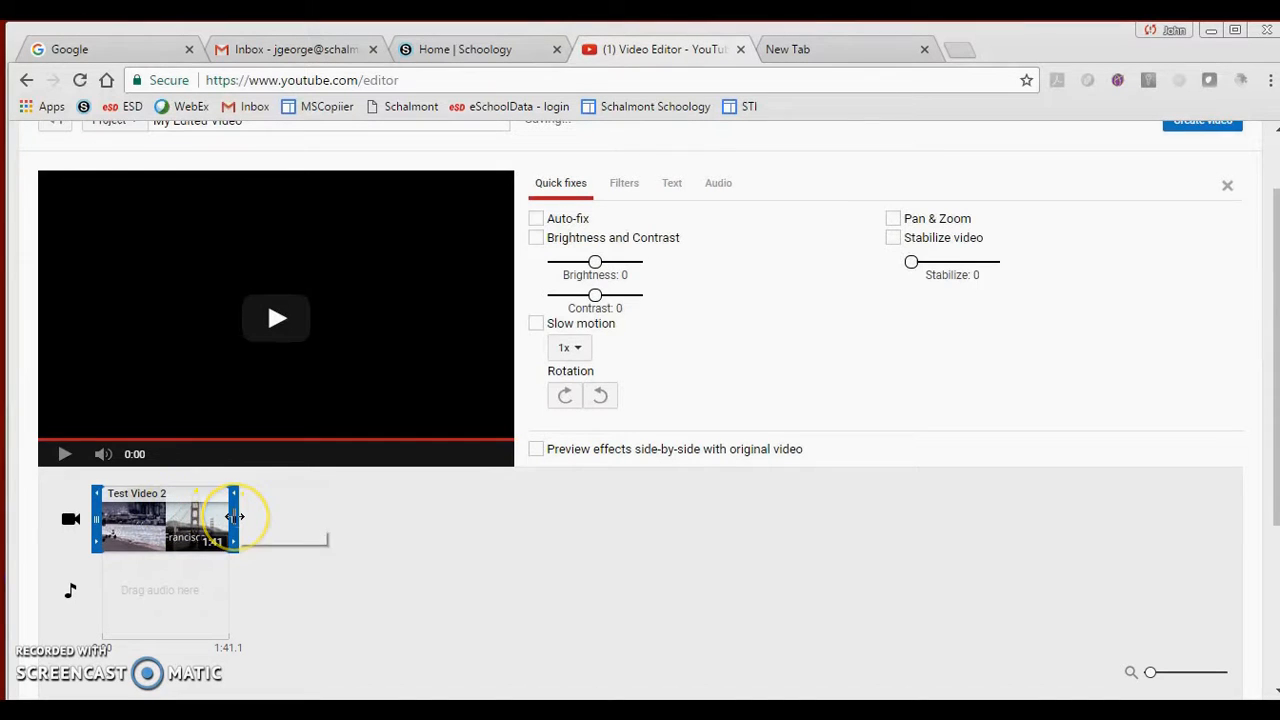
left_click_drag(234, 517, 272, 517)
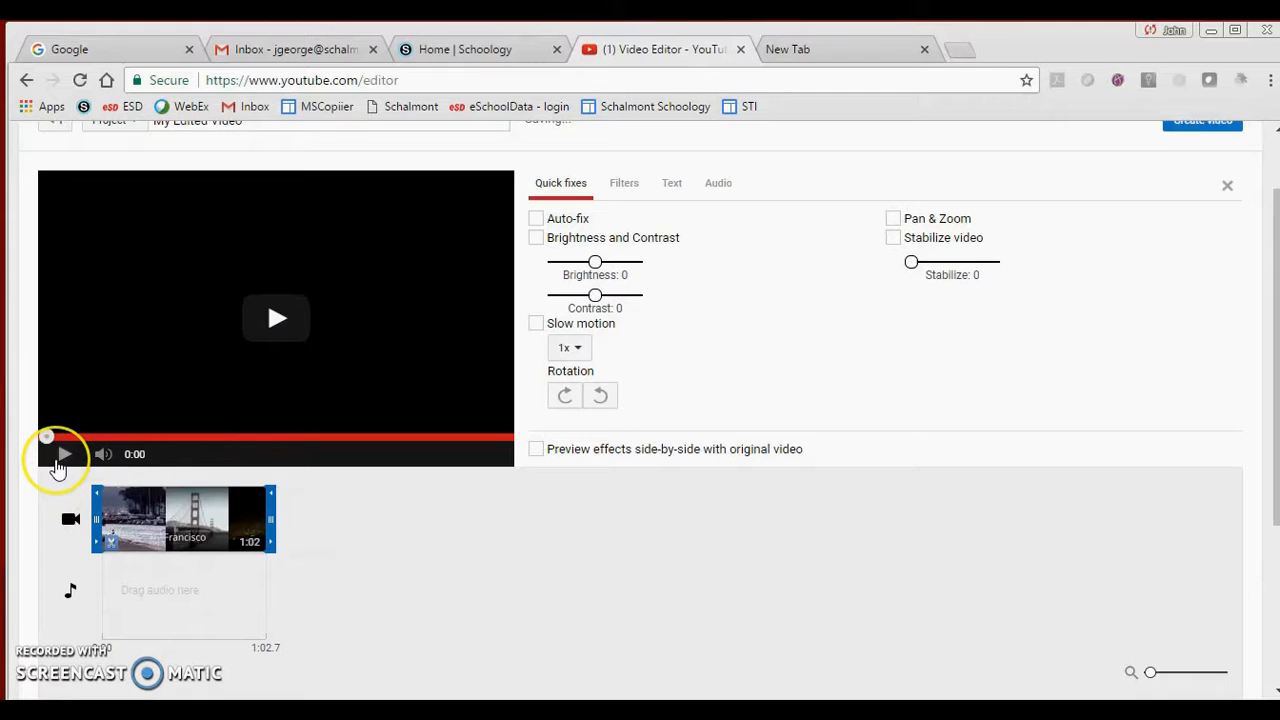
left_click(108, 517)
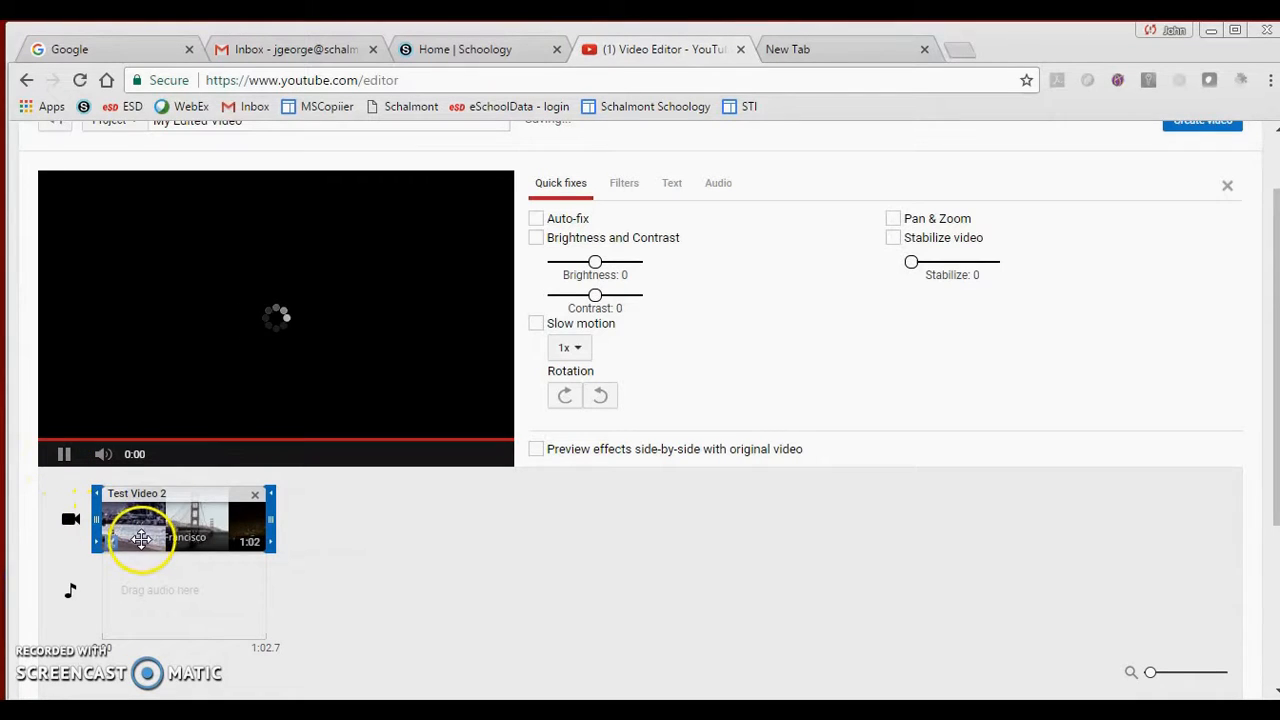
left_click(66, 455)
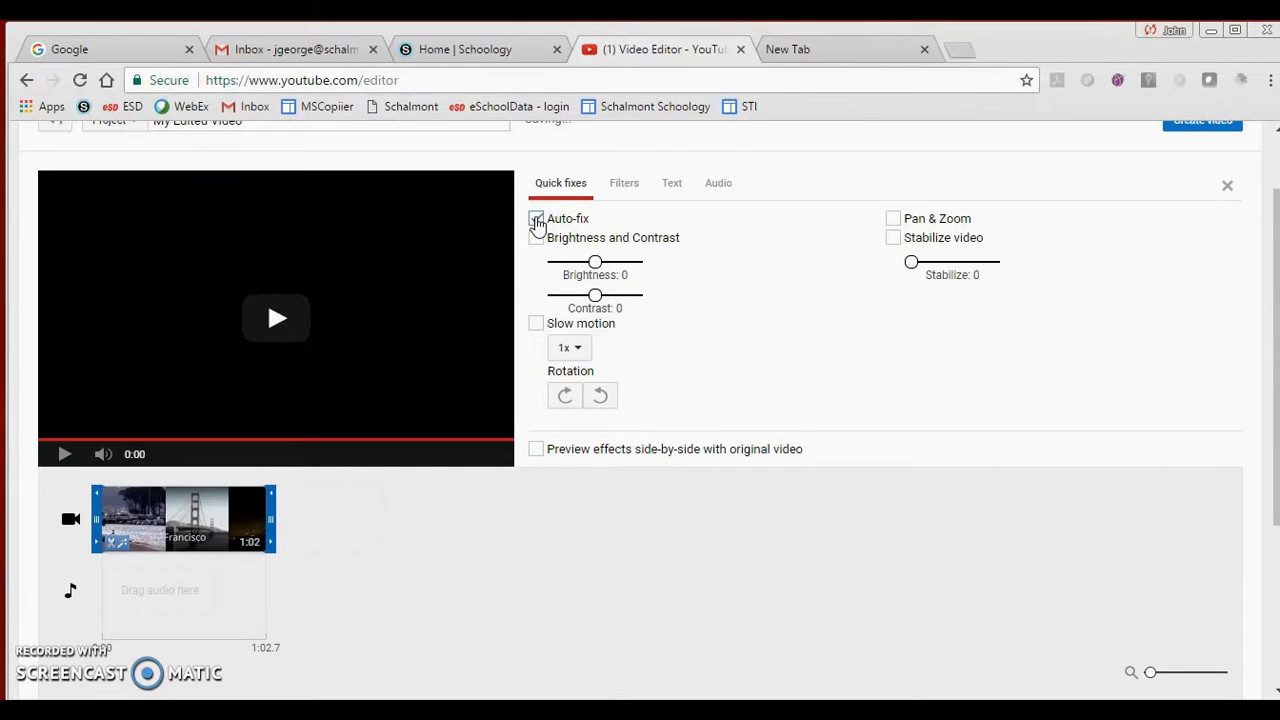
Apply Auto-fix and 2x slow motion to the Test Video 2 clip, trying and clearing the Brightness and Contrast adjustment
left_click(537, 220)
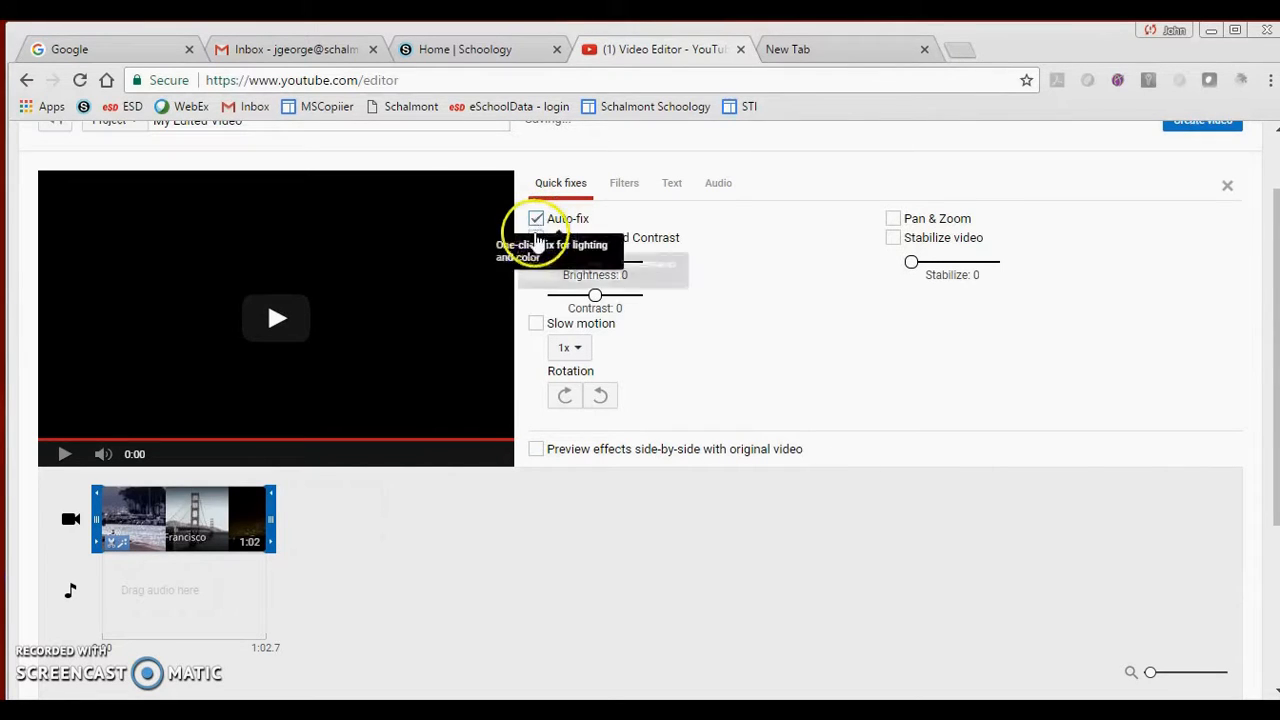
left_click(537, 239)
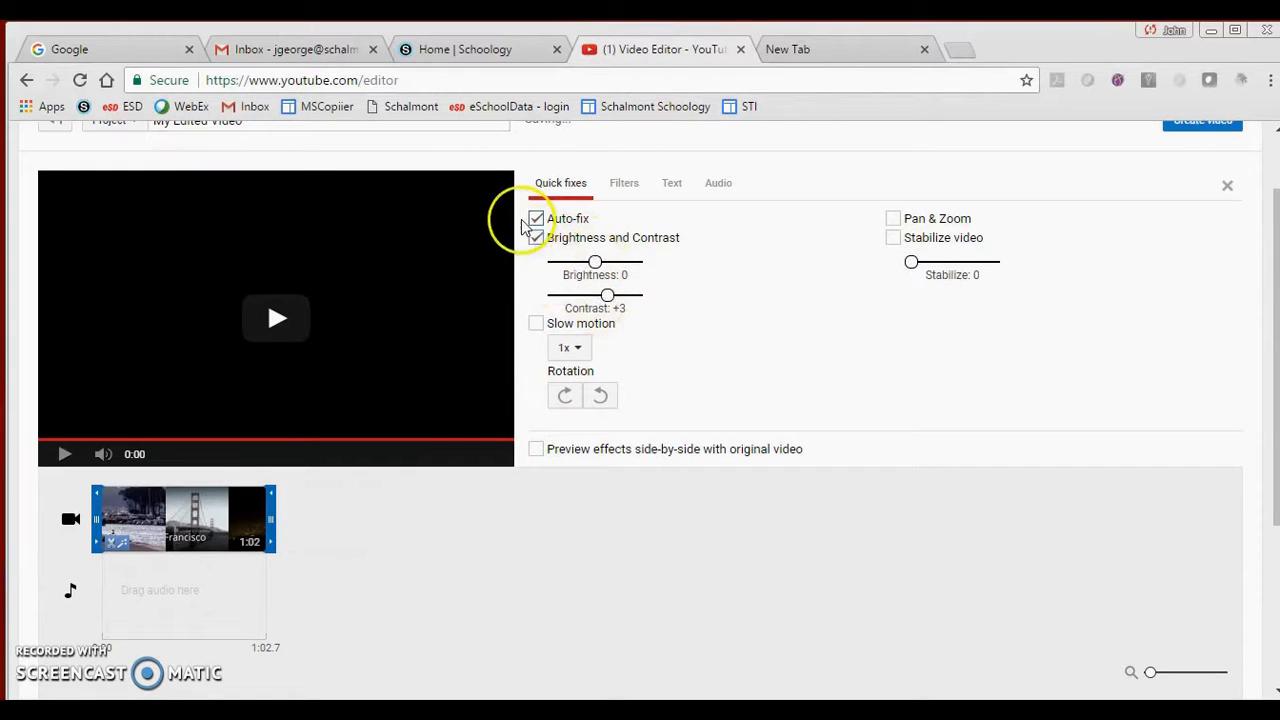
left_click(536, 240)
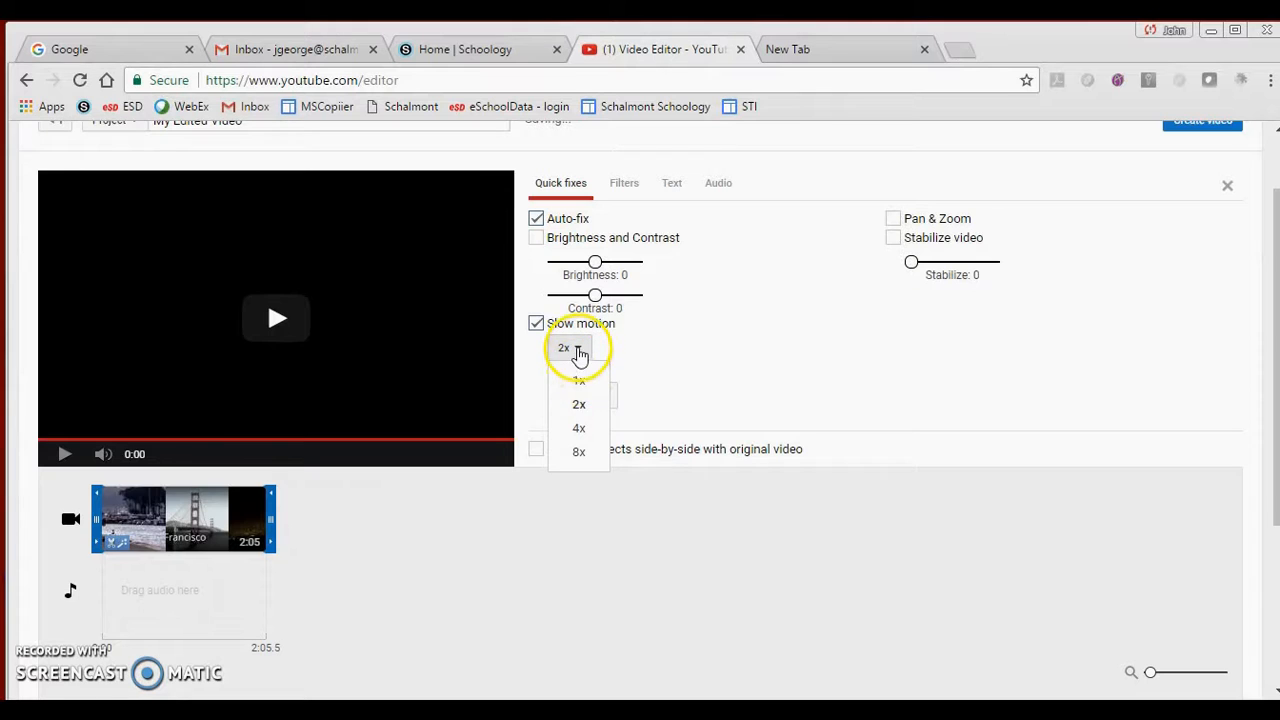
left_click(579, 355)
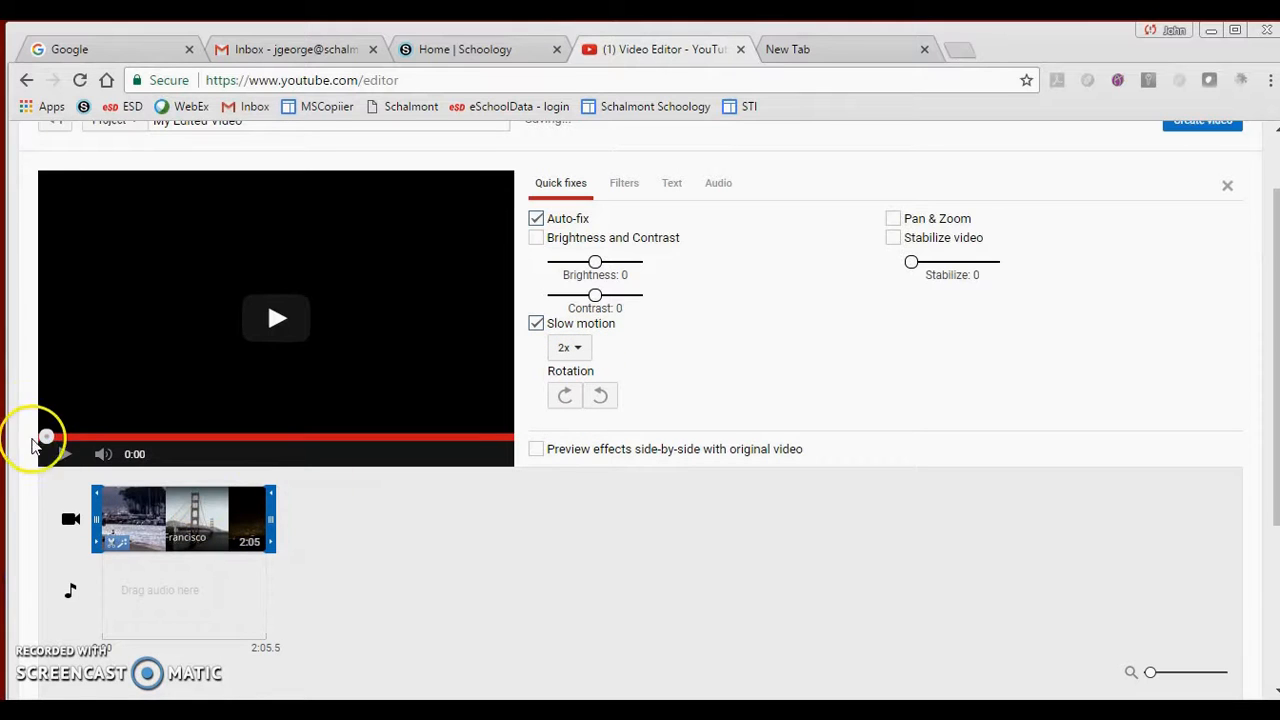
Reset the Test Video 2 clip to its full length without Auto-fix, with Brightness at -1 and slow motion at 8x
left_click(66, 456)
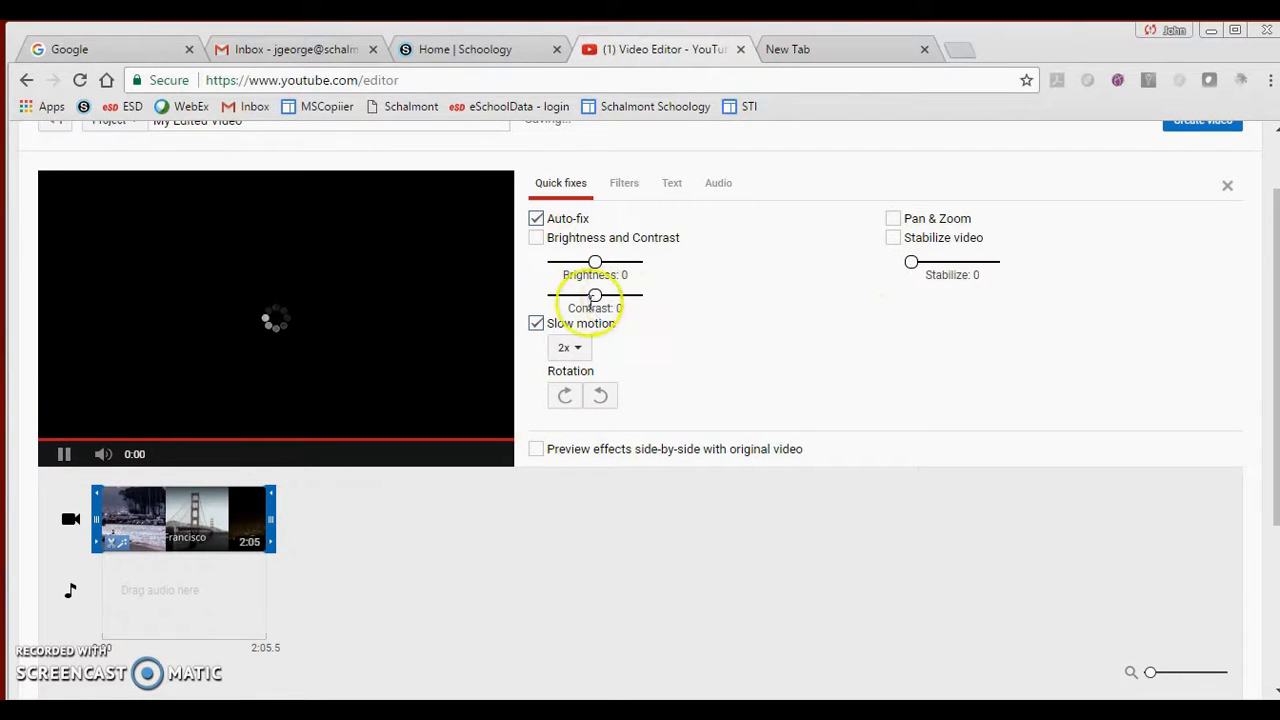
left_click(536, 325)
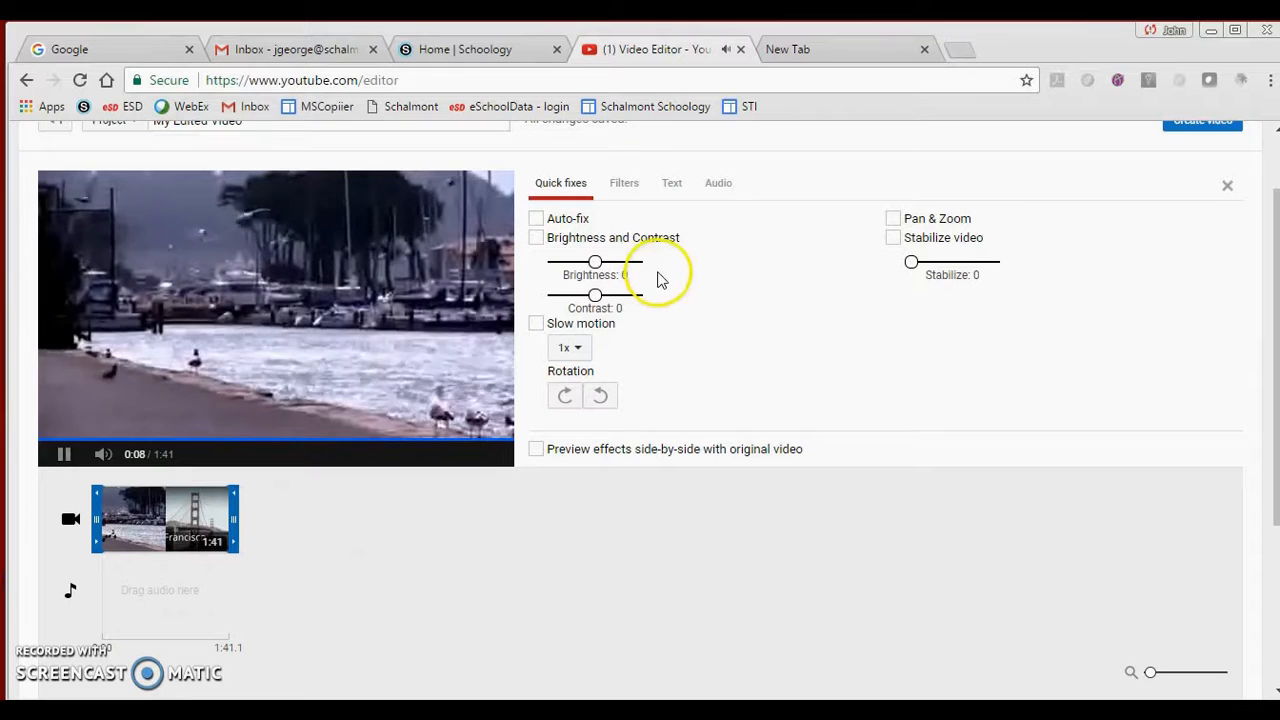
left_click(568, 348)
left_click(581, 451)
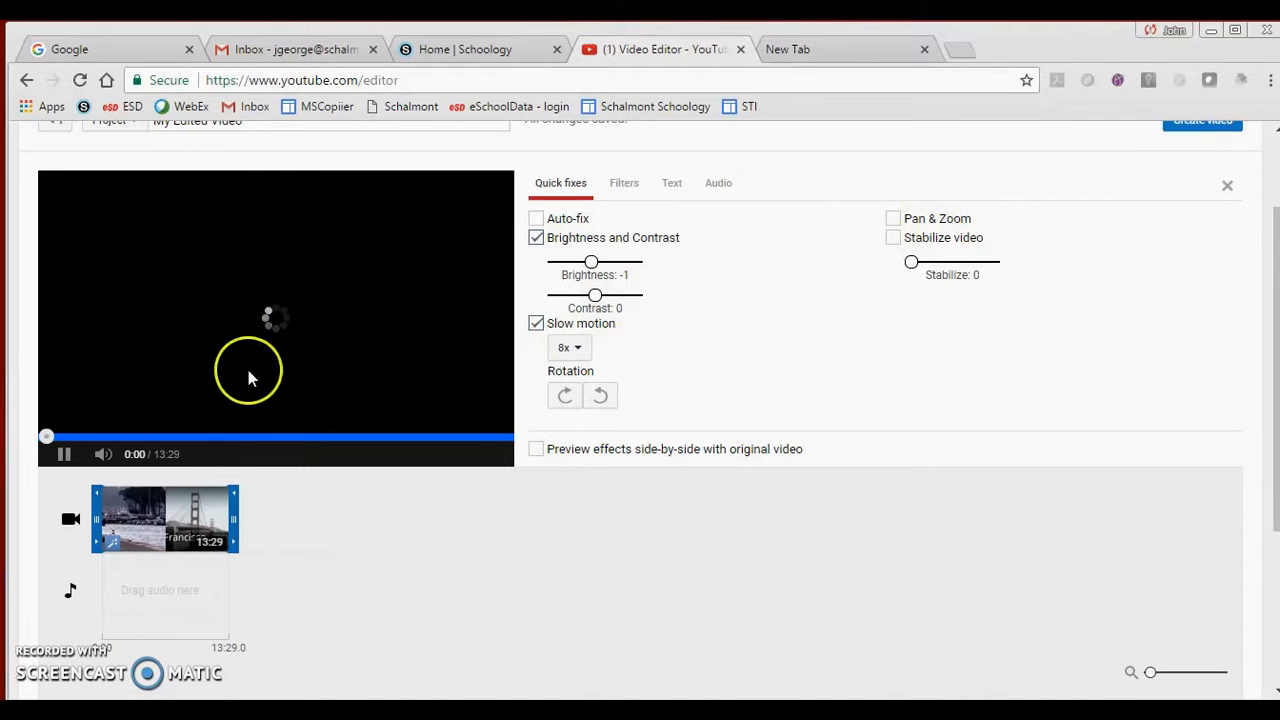
Enable Pan & Zoom on the Test Video 2 clip and return its slow motion to 1x
left_click(893, 219)
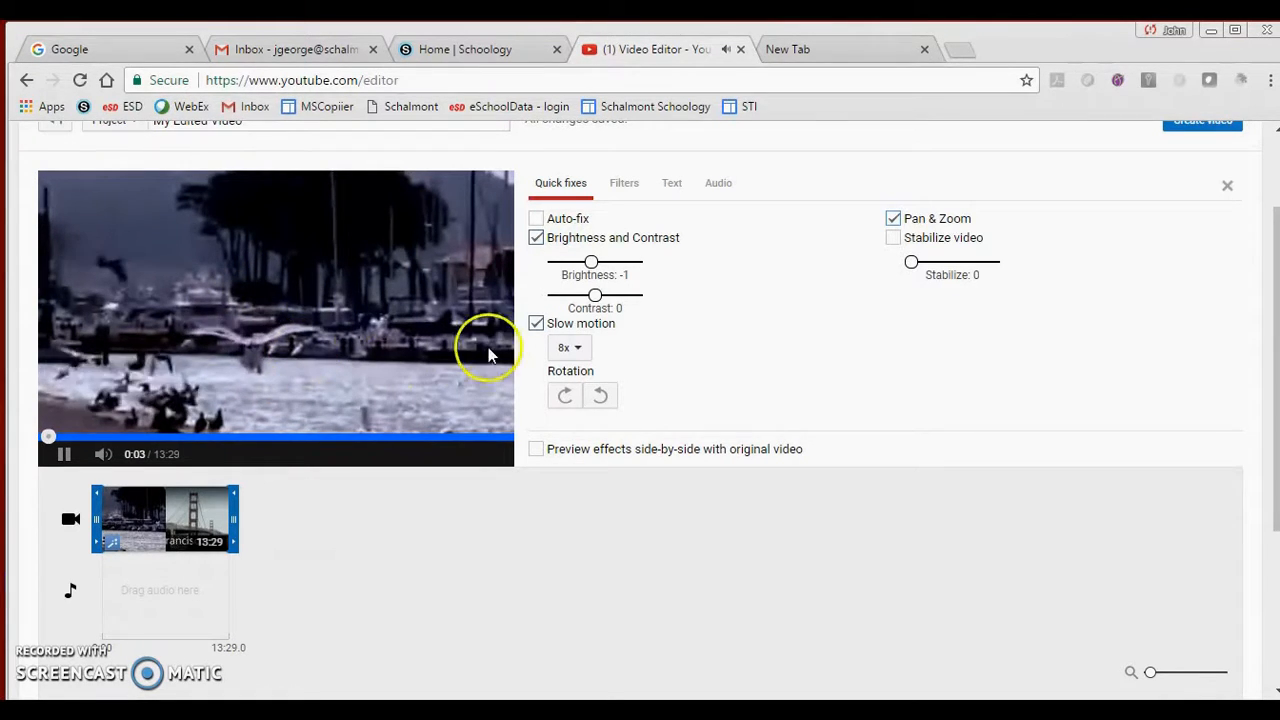
left_click(579, 383)
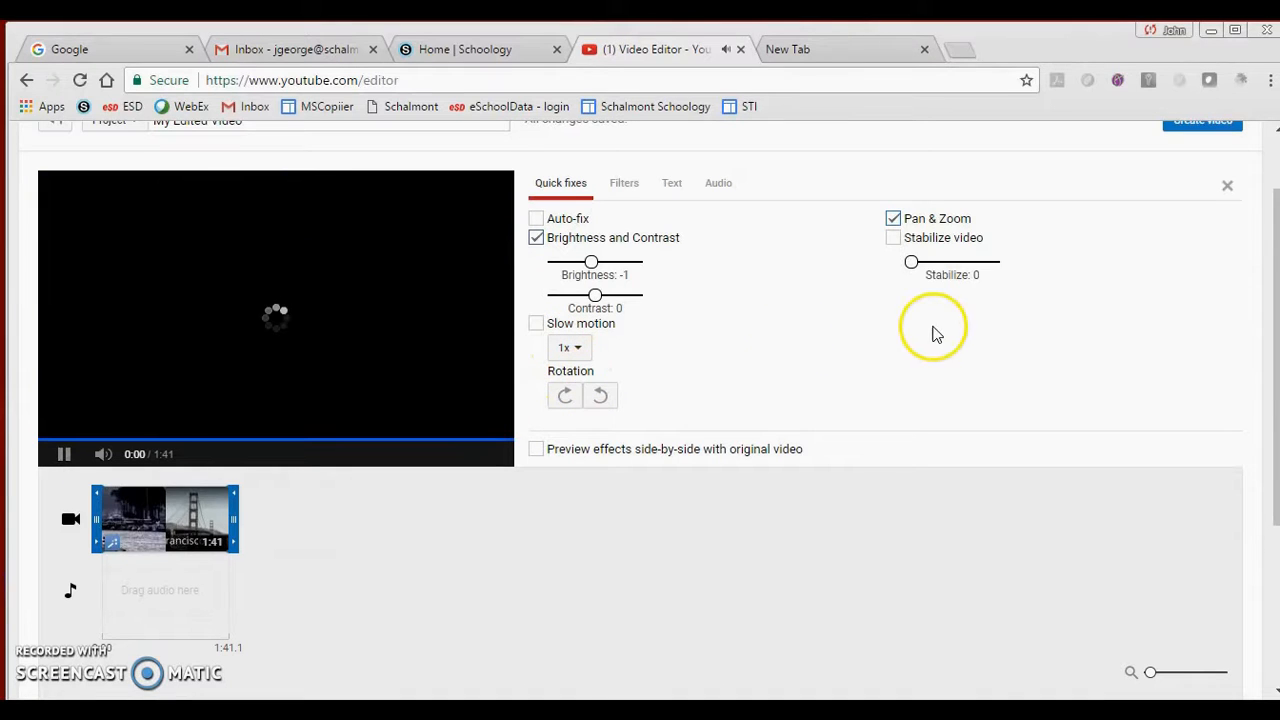
left_click(893, 238)
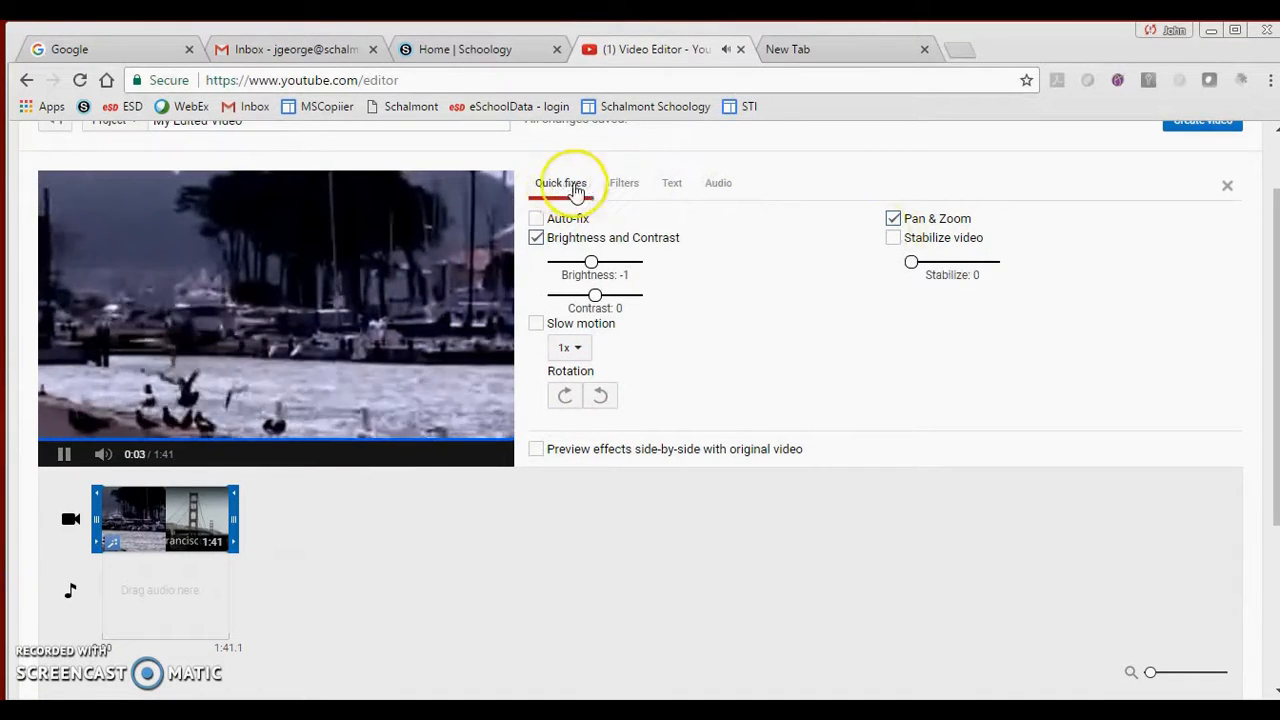
Apply the Old-Fashioned and Sepia filters to the Test Video 2 clip
left_click(630, 186)
left_click(966, 258)
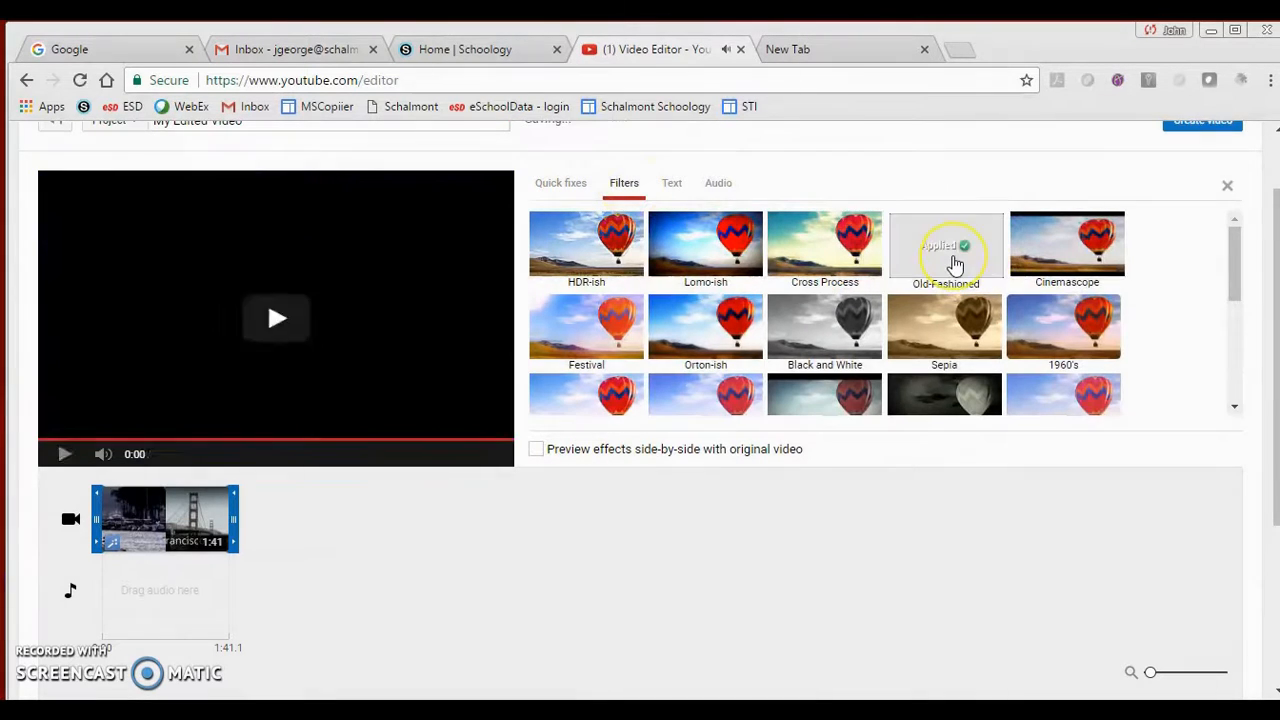
left_click(951, 318)
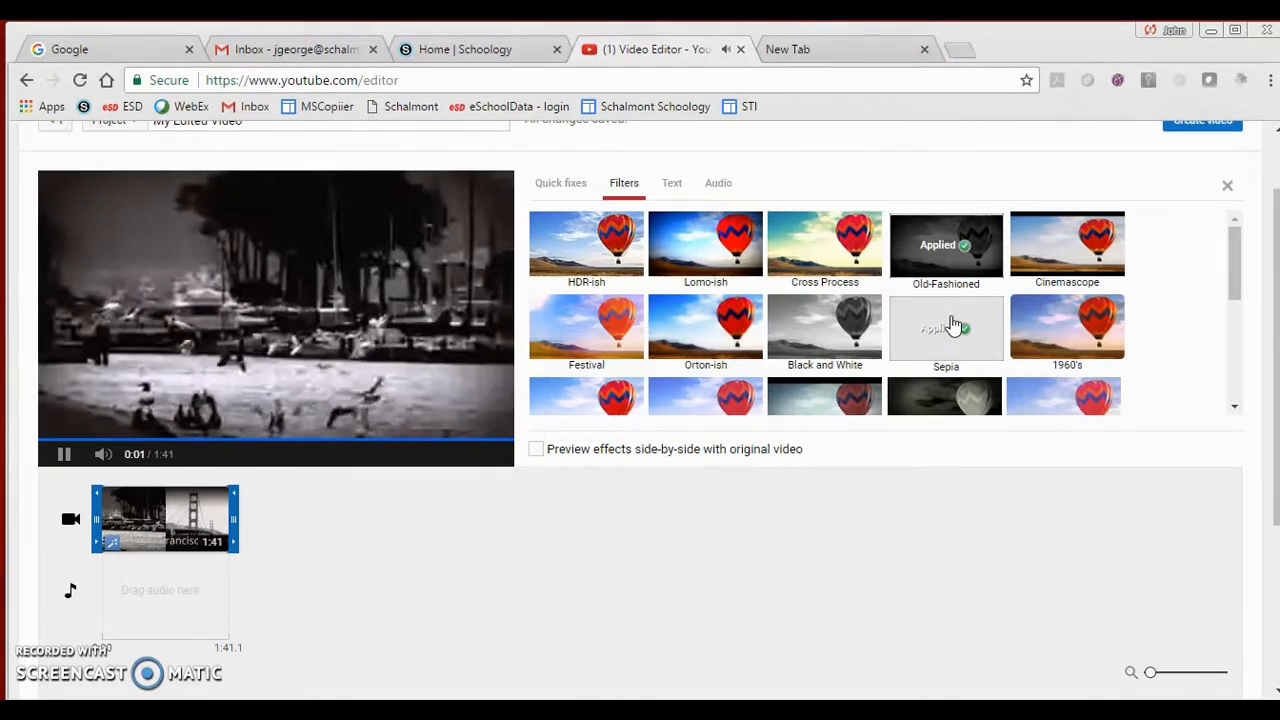
Enable a text overlay on the Test Video 2 clip and replace the placeholder with "Birds"
left_click(673, 192)
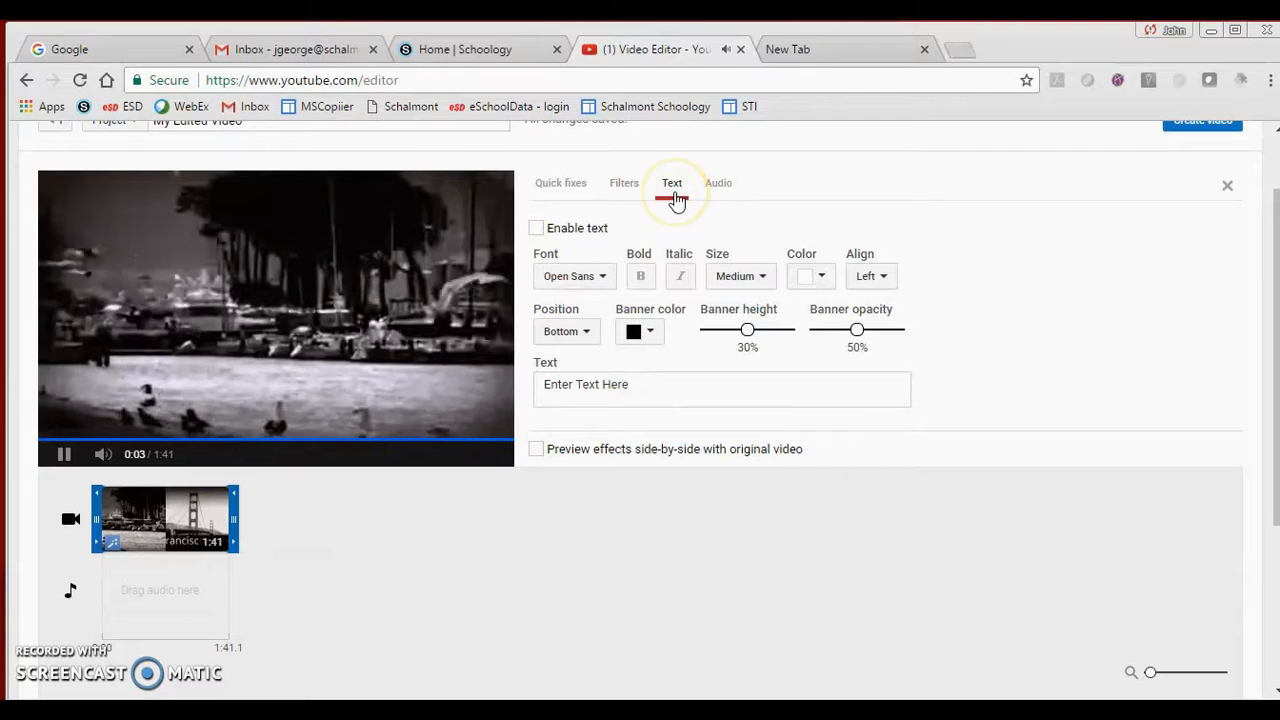
left_click(536, 230)
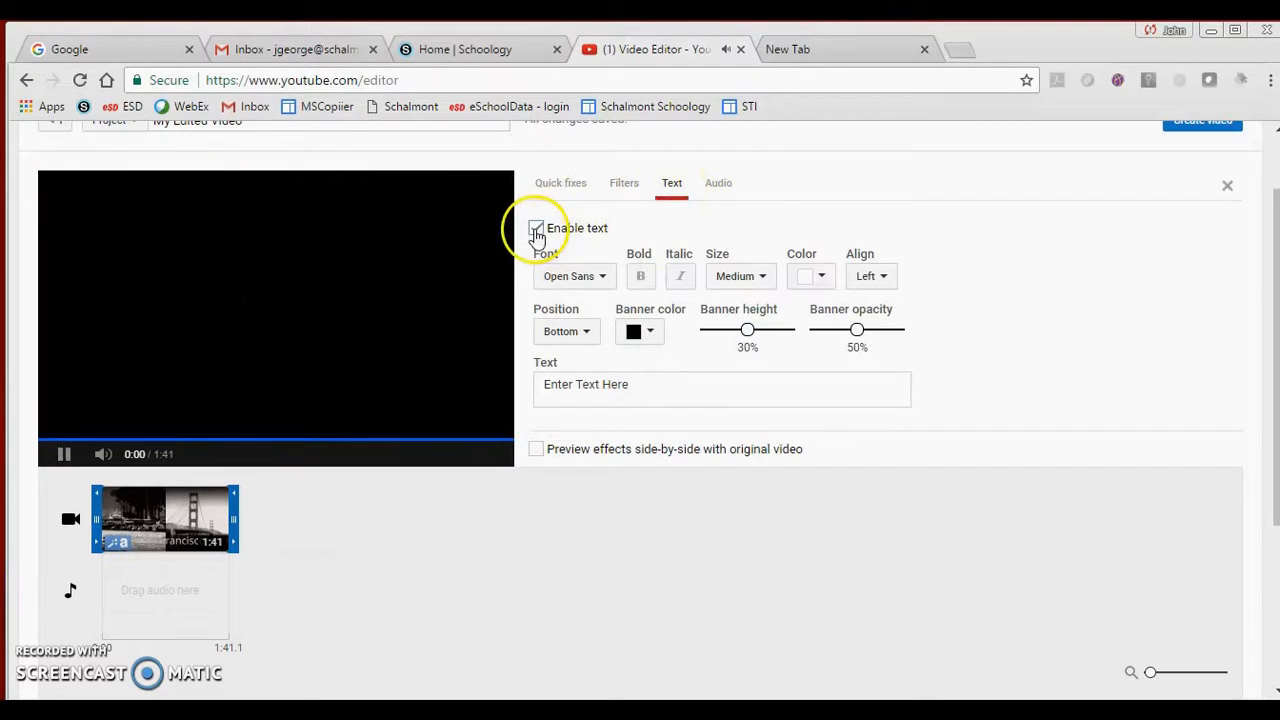
triple_click(574, 386)
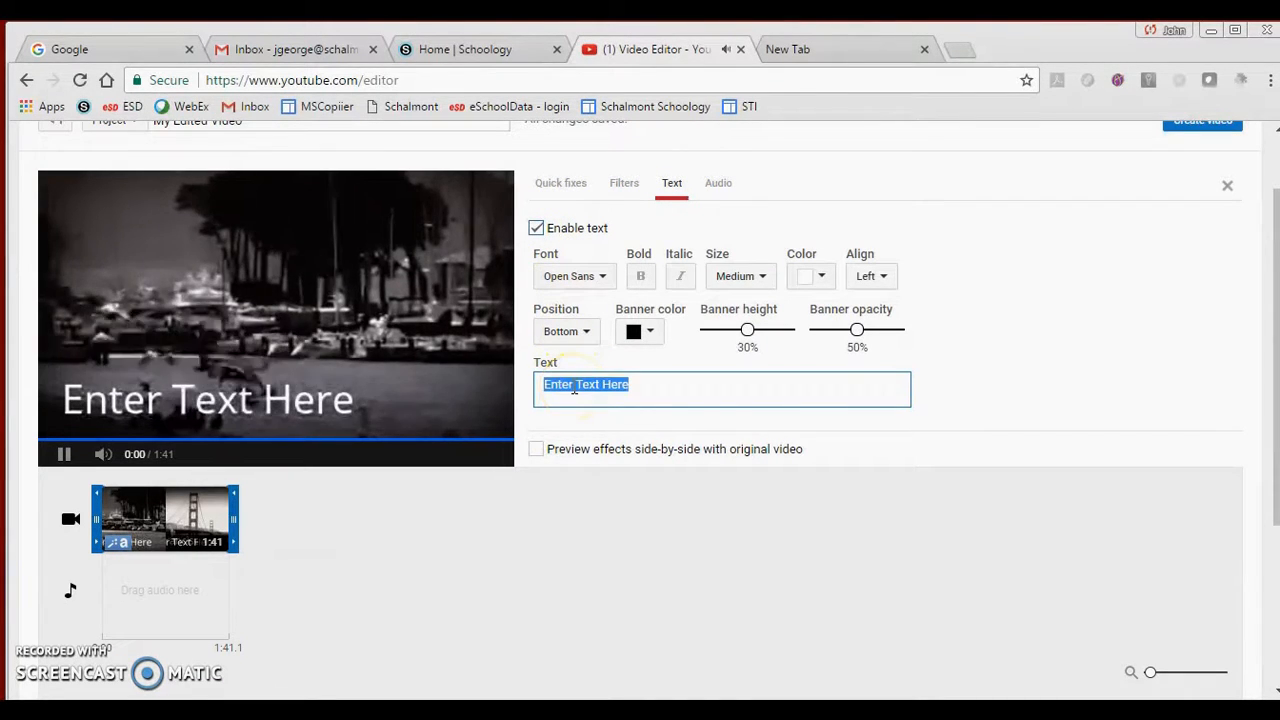
key("BackSpace")
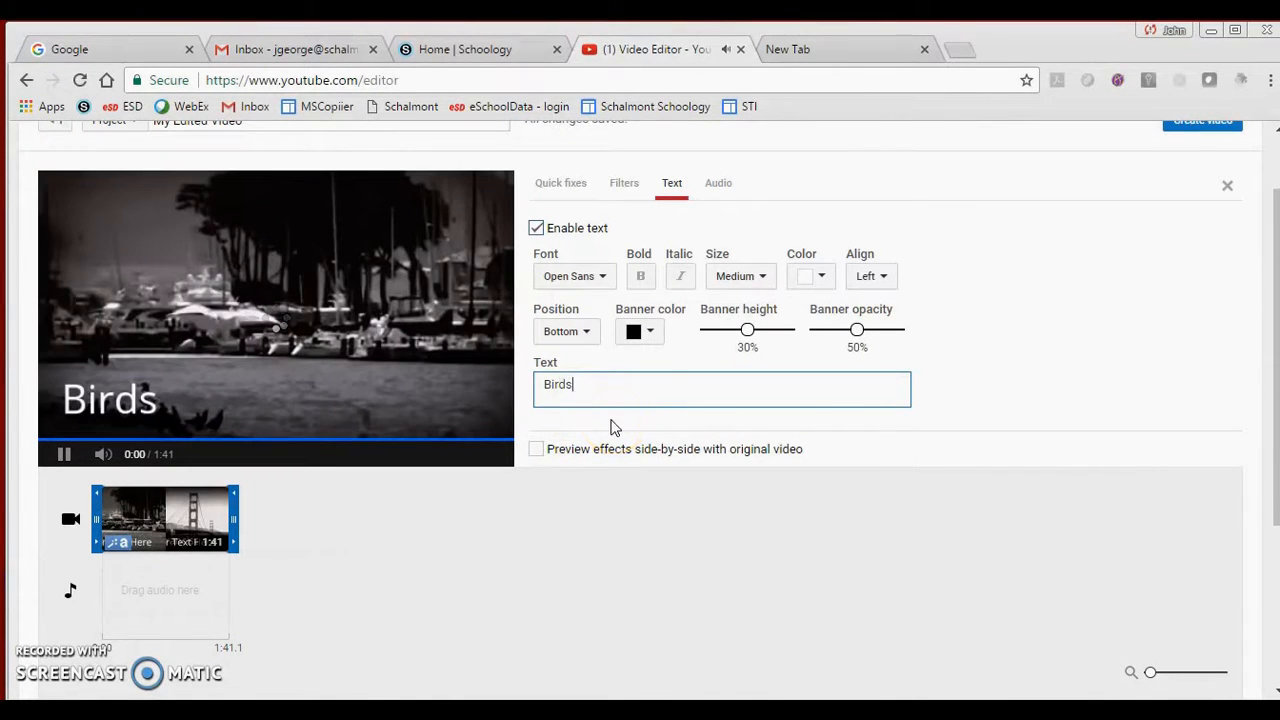
Set the position of the "Birds" text banner to Top
left_click(744, 335)
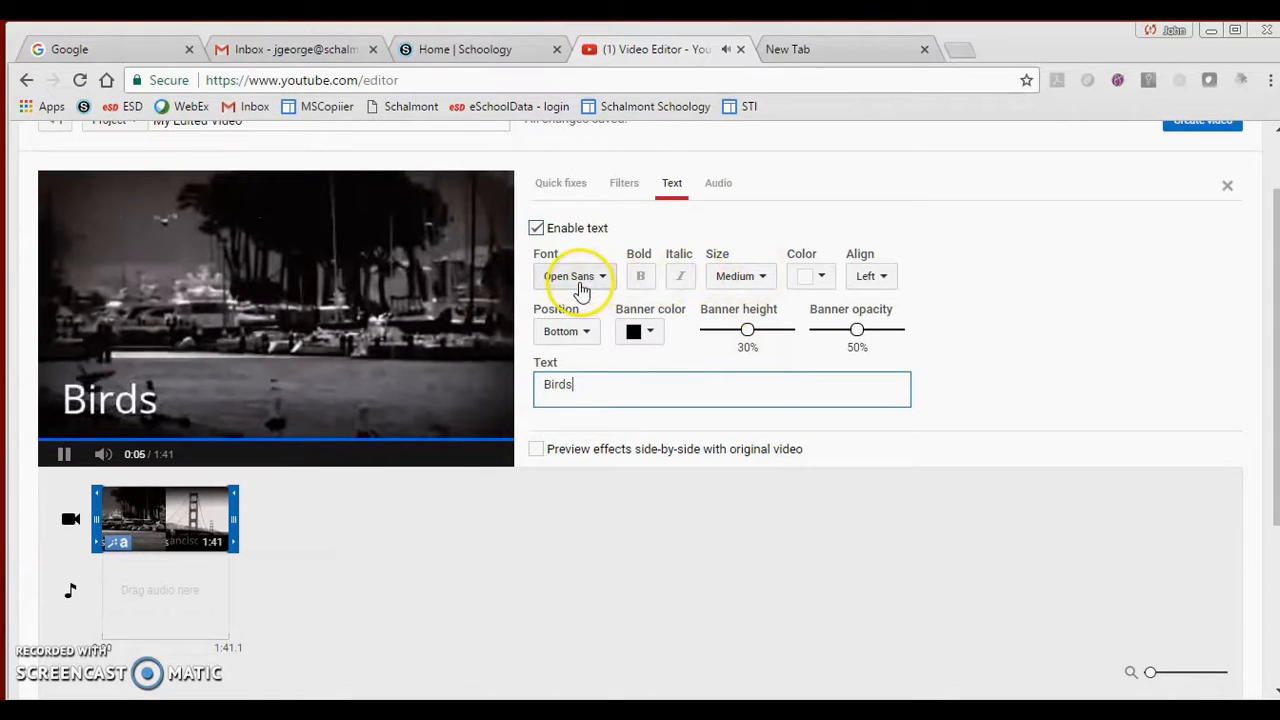
left_click(588, 344)
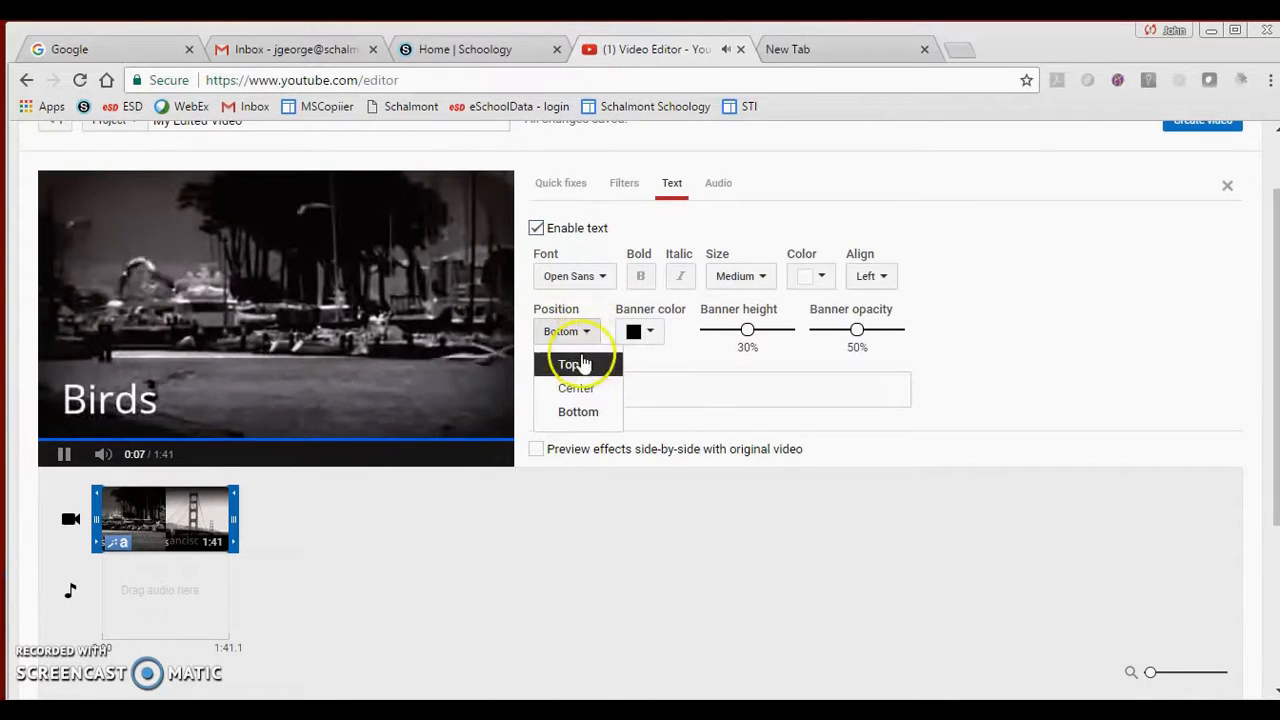
left_click(574, 363)
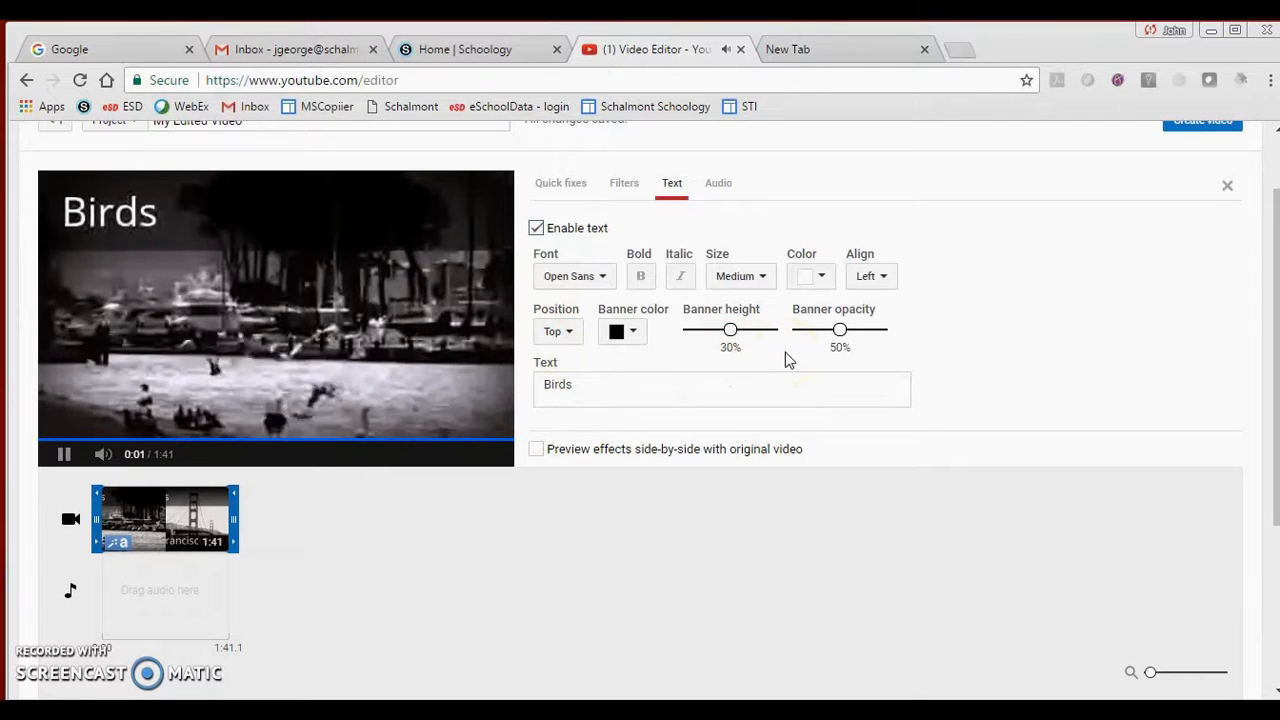
left_click(767, 320)
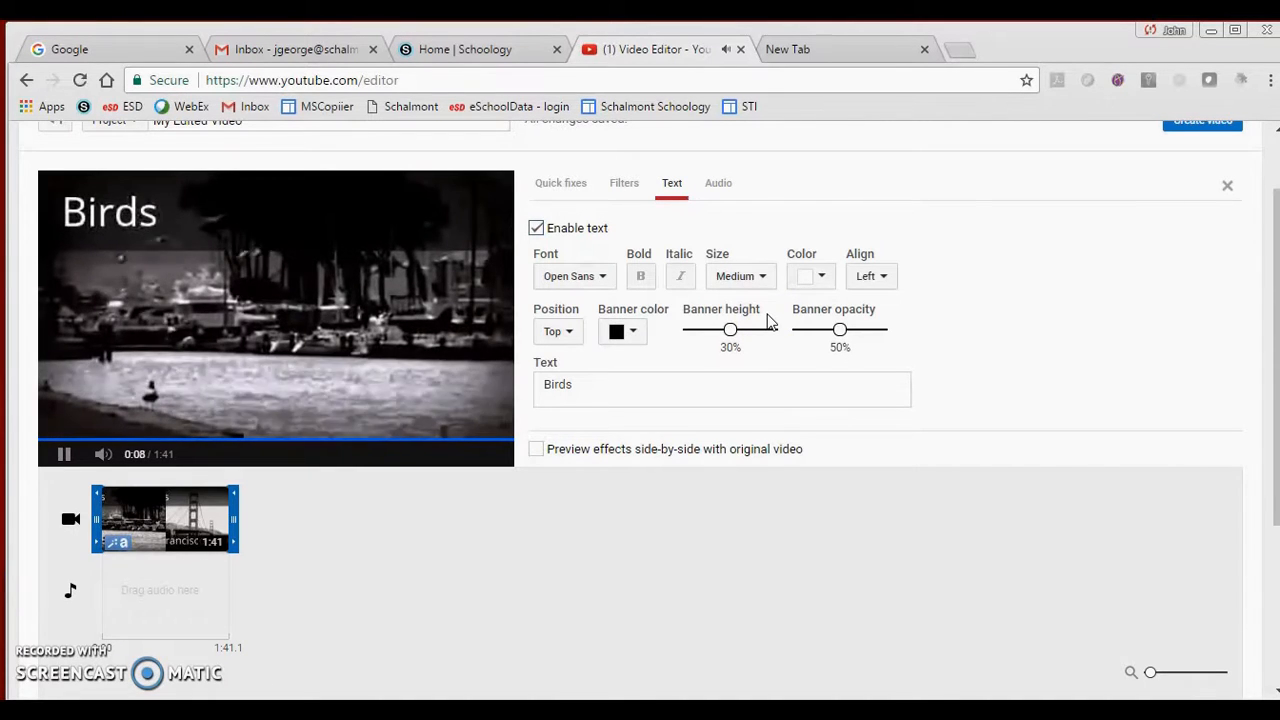
View the clip's audio settings, enable the side-by-side effects preview, and return to the media library
left_click(712, 204)
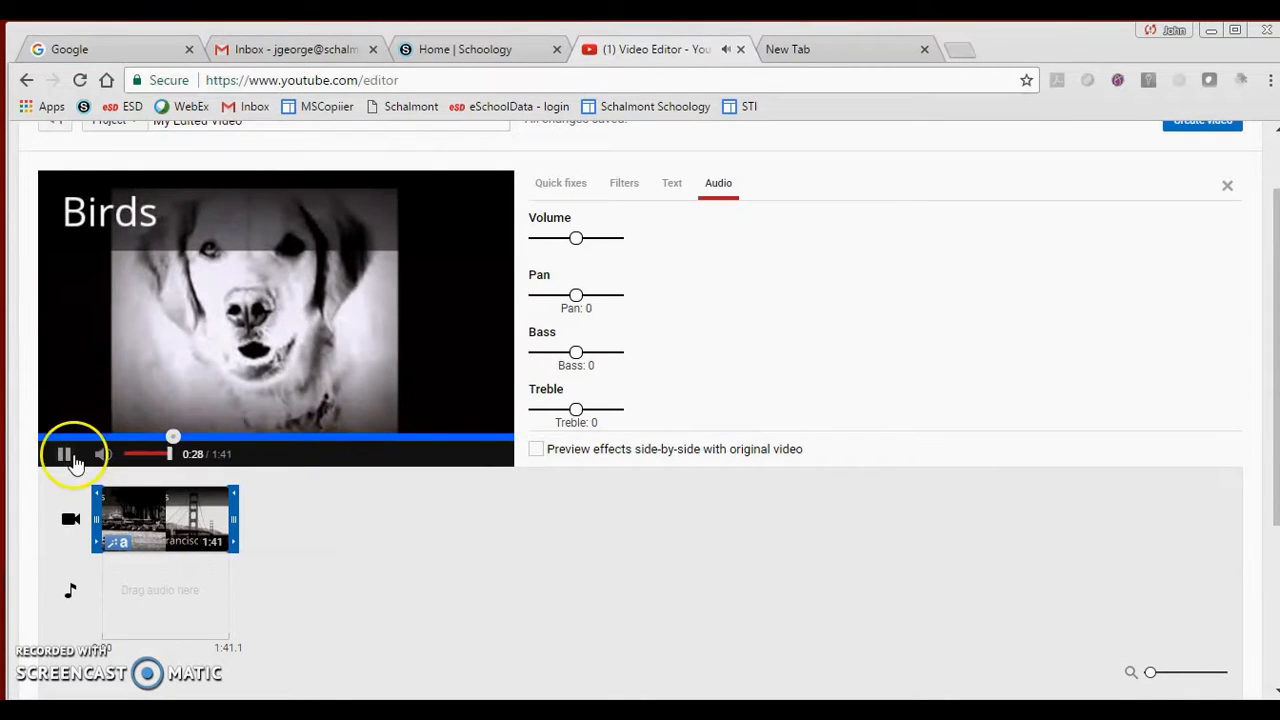
left_click(536, 451)
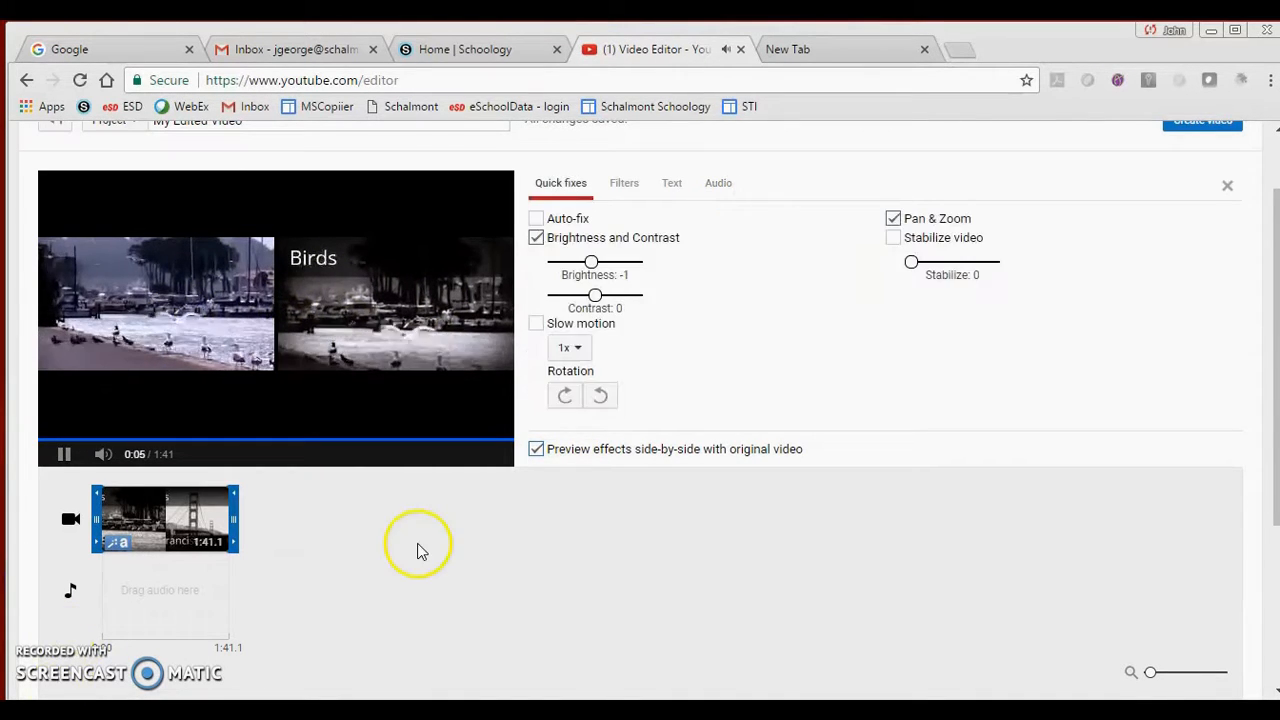
left_click(398, 519)
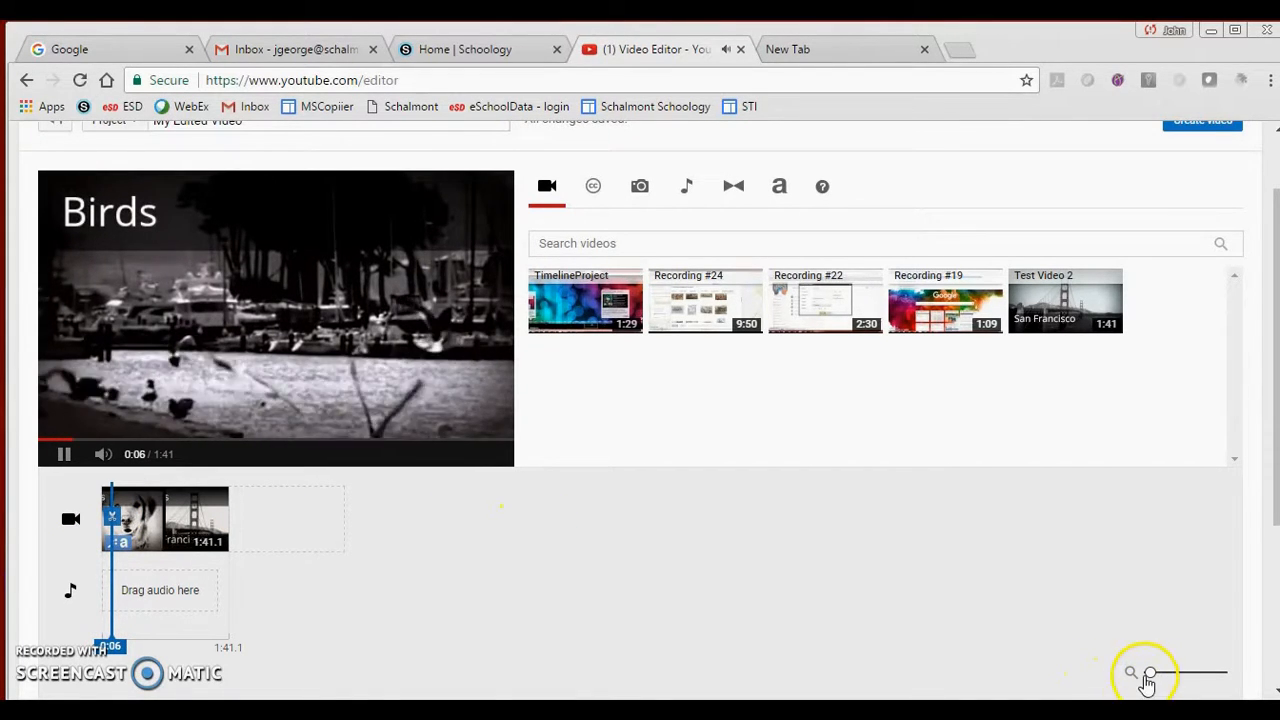
Enlarge the timeline scale and split the Test Video 2 clip at 0:58
left_click_drag(1153, 678, 1160, 678)
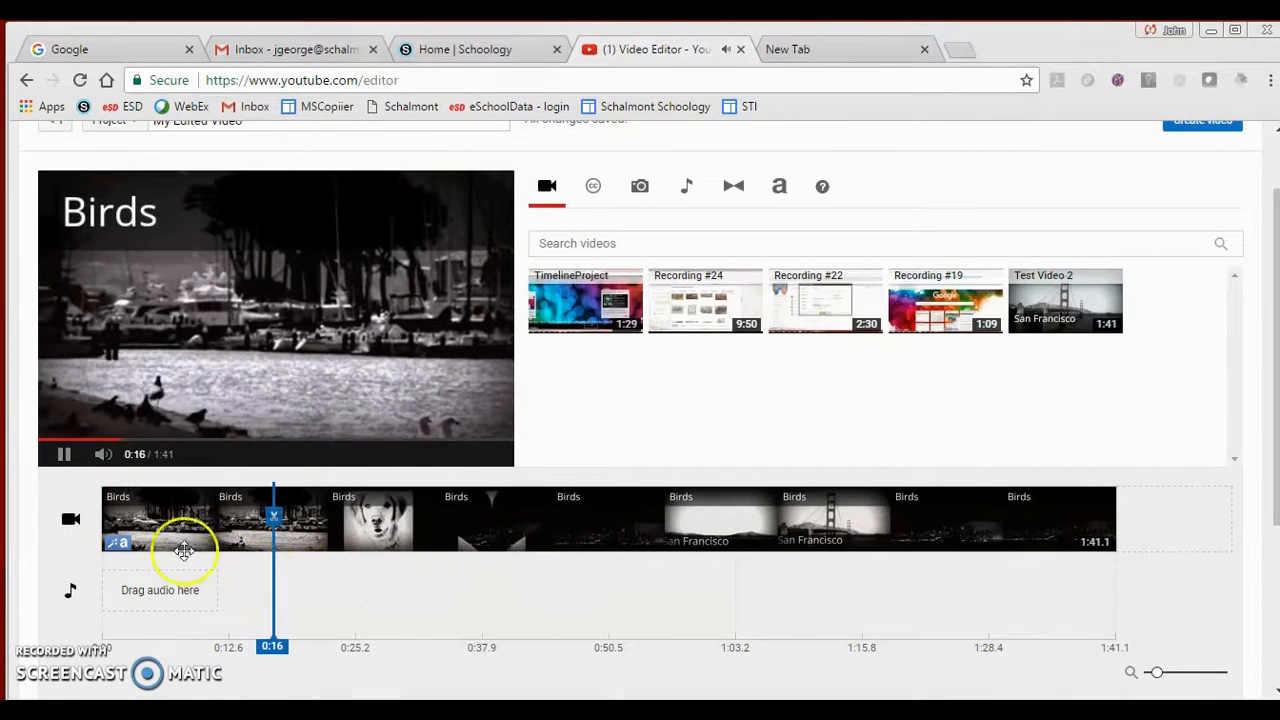
left_click_drag(288, 548, 423, 545)
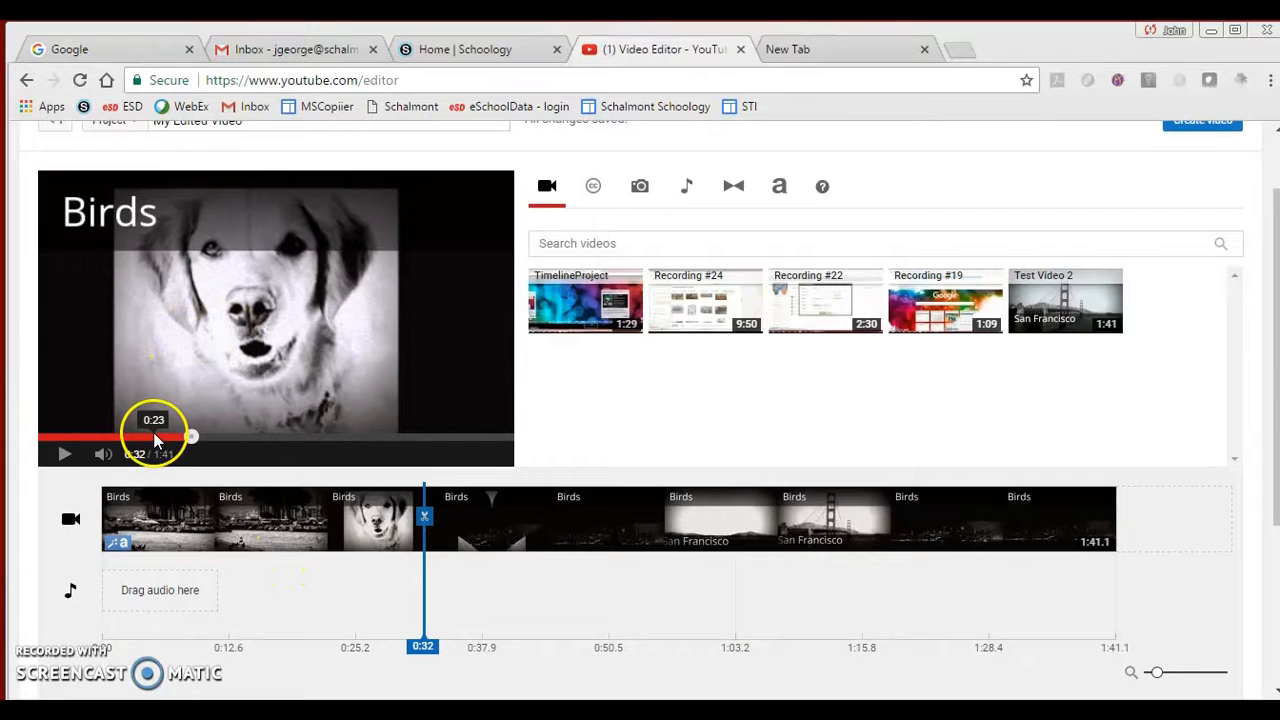
left_click_drag(185, 445, 314, 450)
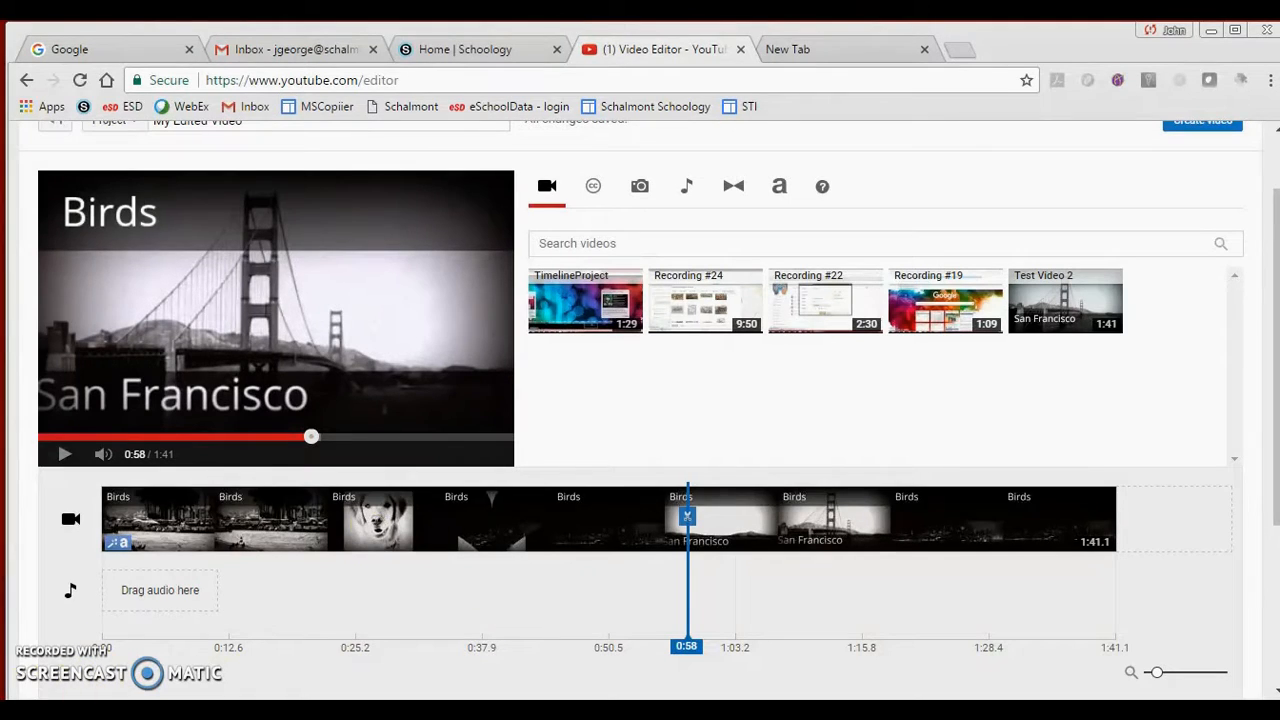
left_click(687, 518)
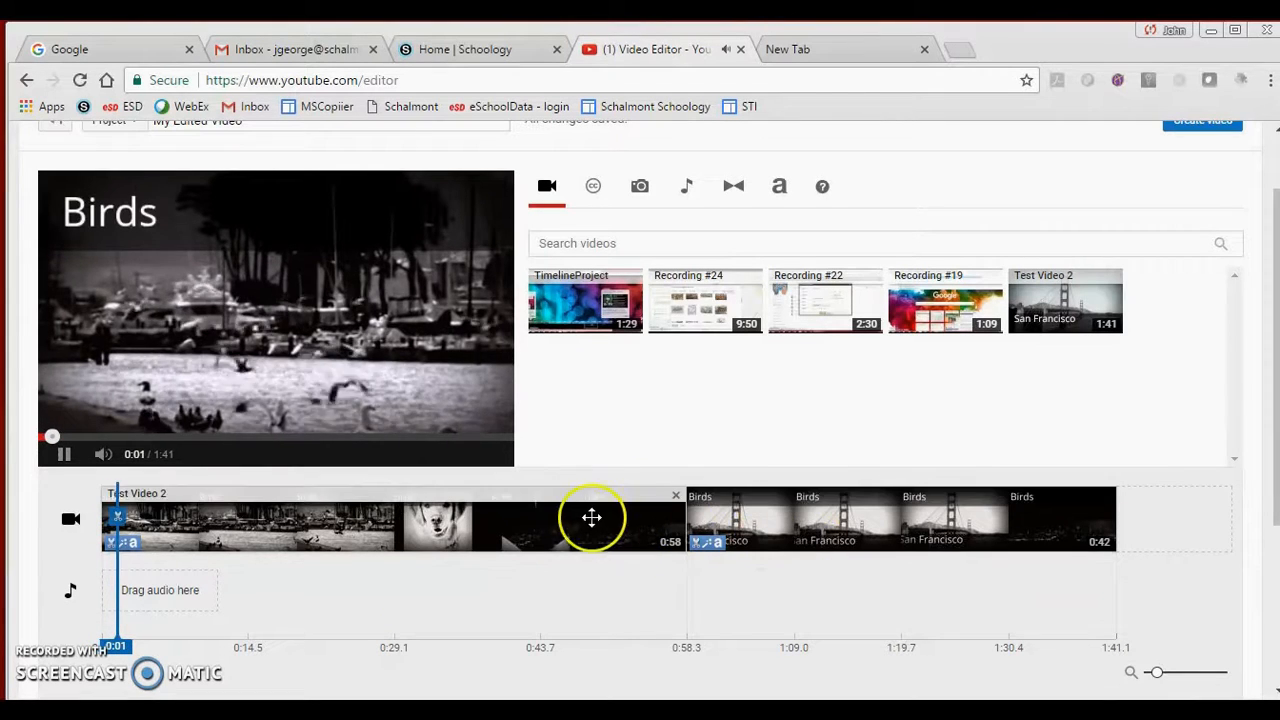
Remove the second segment of the split Test Video 2 clip and pause the preview
left_click(811, 522)
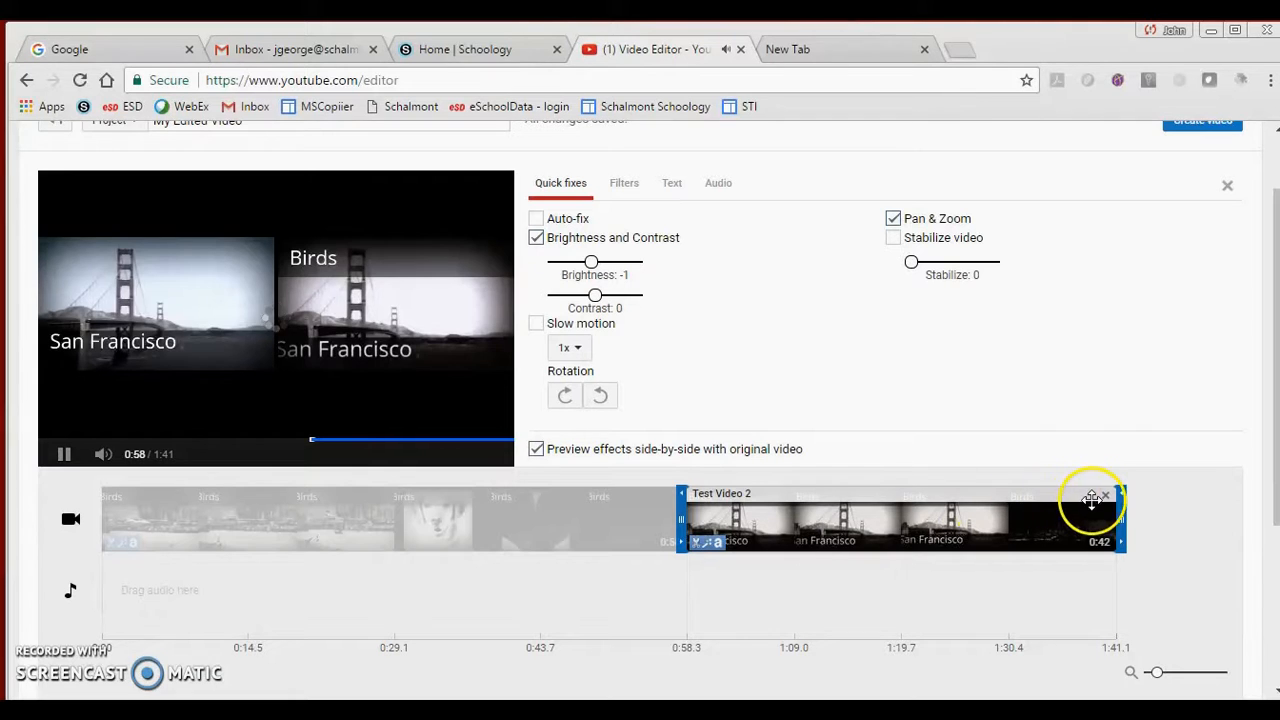
left_click(1105, 495)
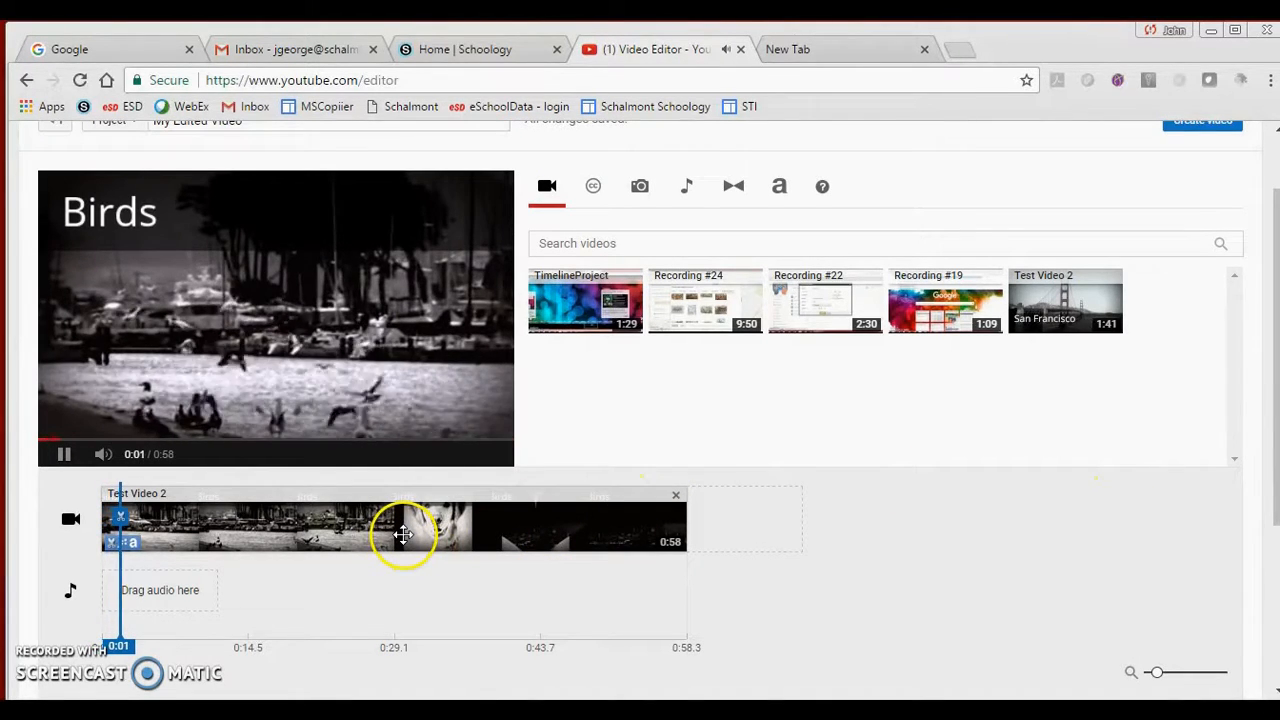
left_click(63, 454)
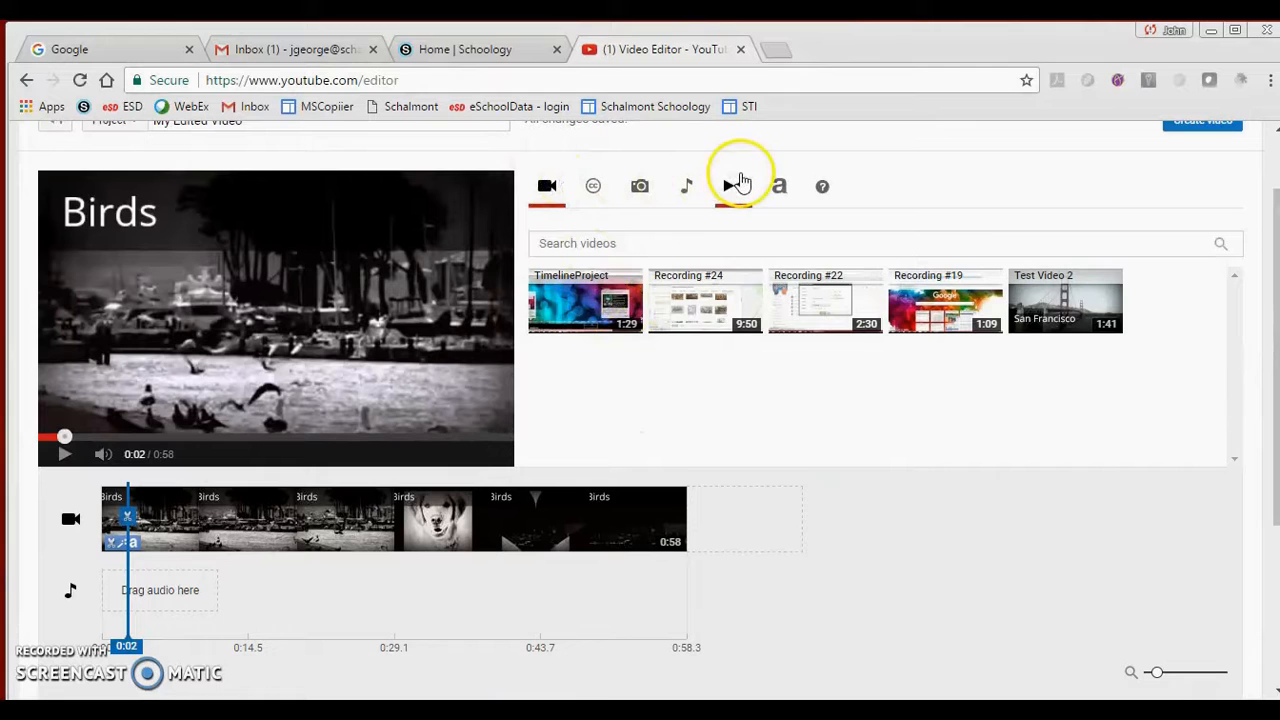
Open and close the remaining clip's effects, and browse the example Creative Commons videos
left_click(455, 522)
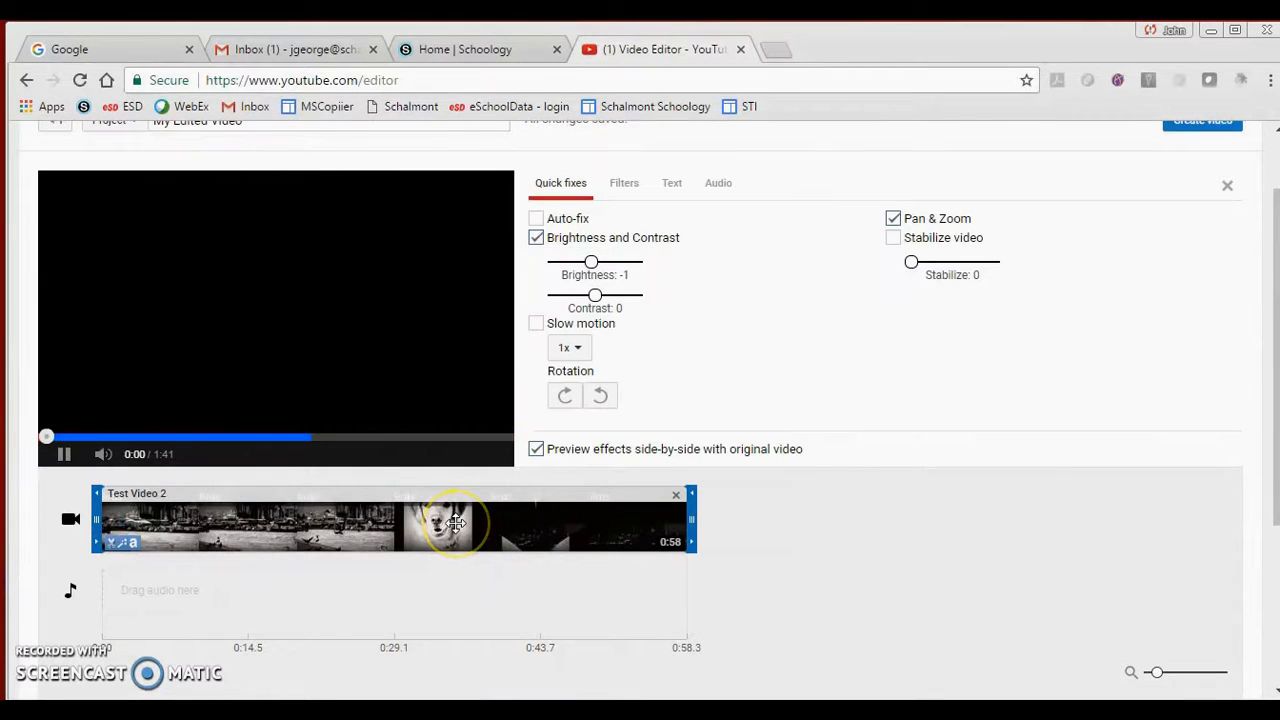
left_click(463, 600)
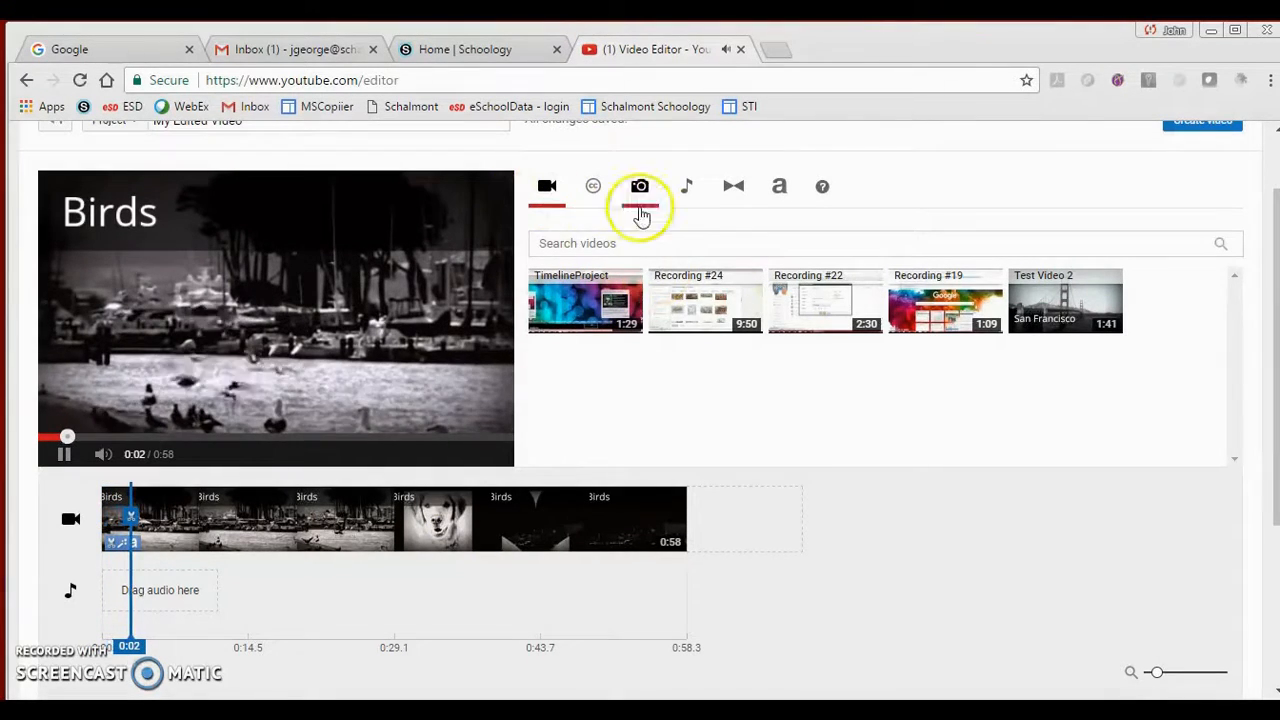
left_click(594, 188)
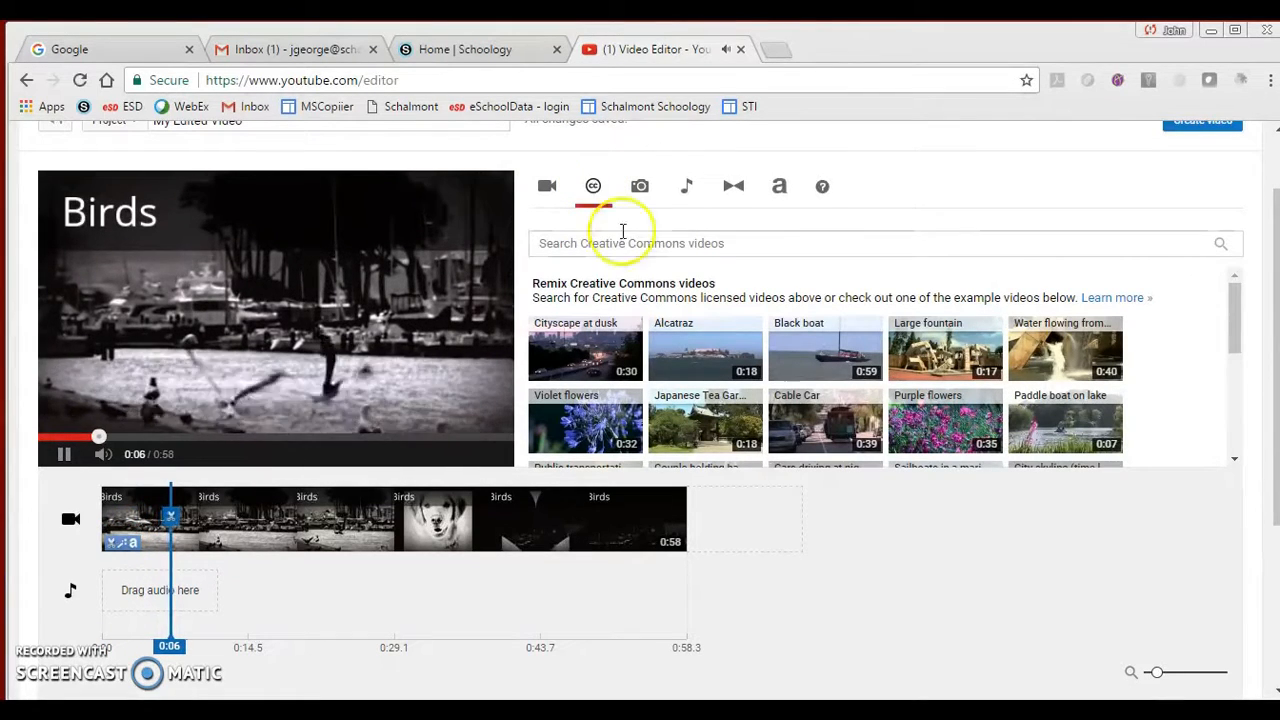
left_click_drag(1235, 320, 1232, 418)
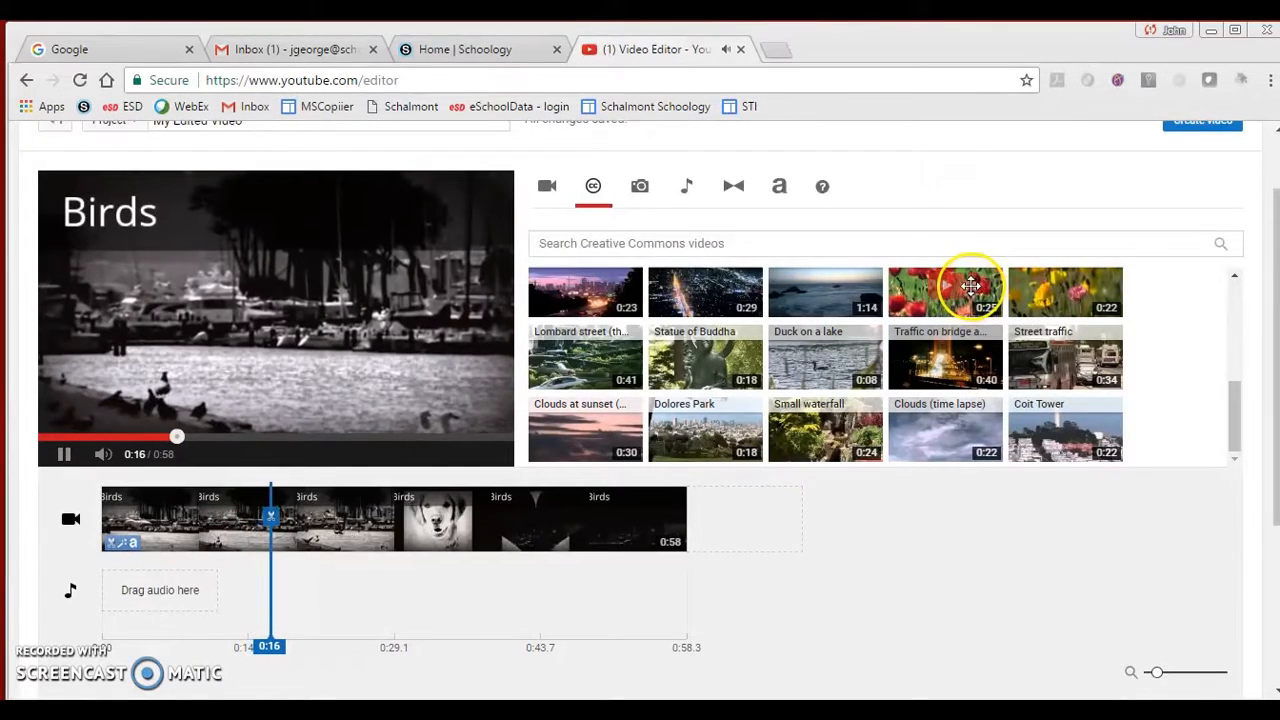
scroll(1234, 391, "up", 5)
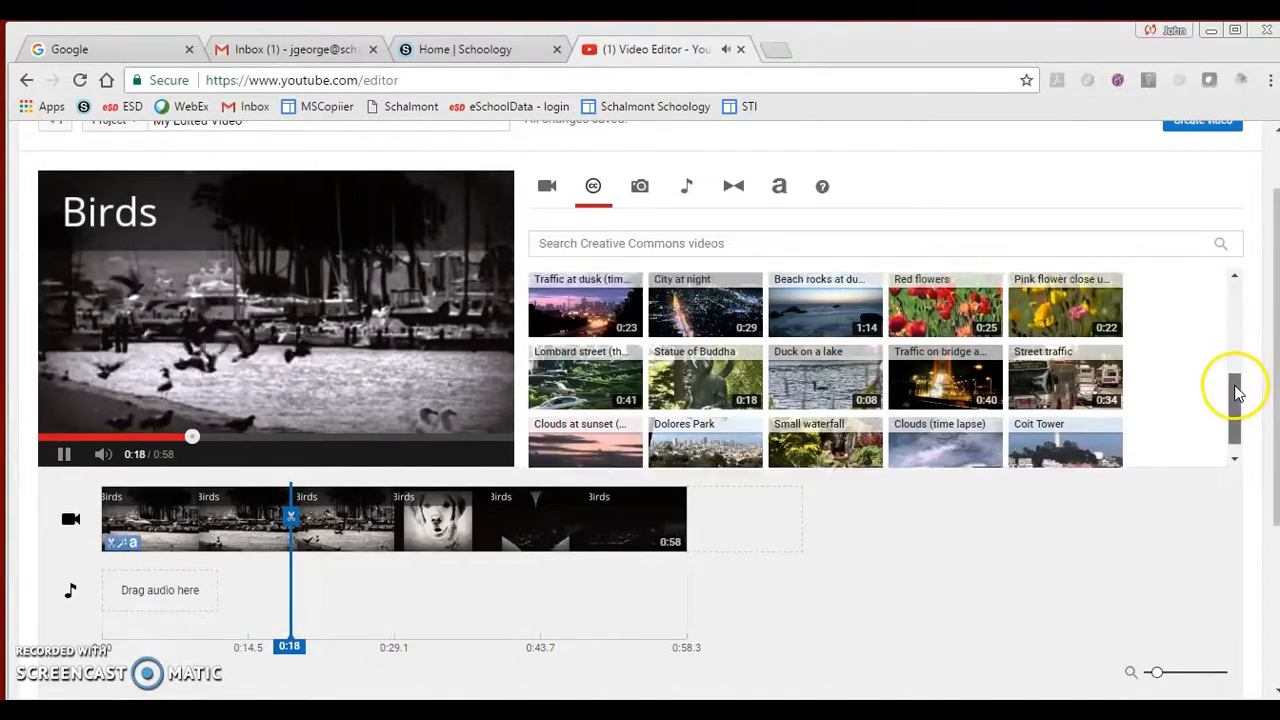
Search the Creative Commons videos for "beach" and look through the matching clips
left_click(655, 243)
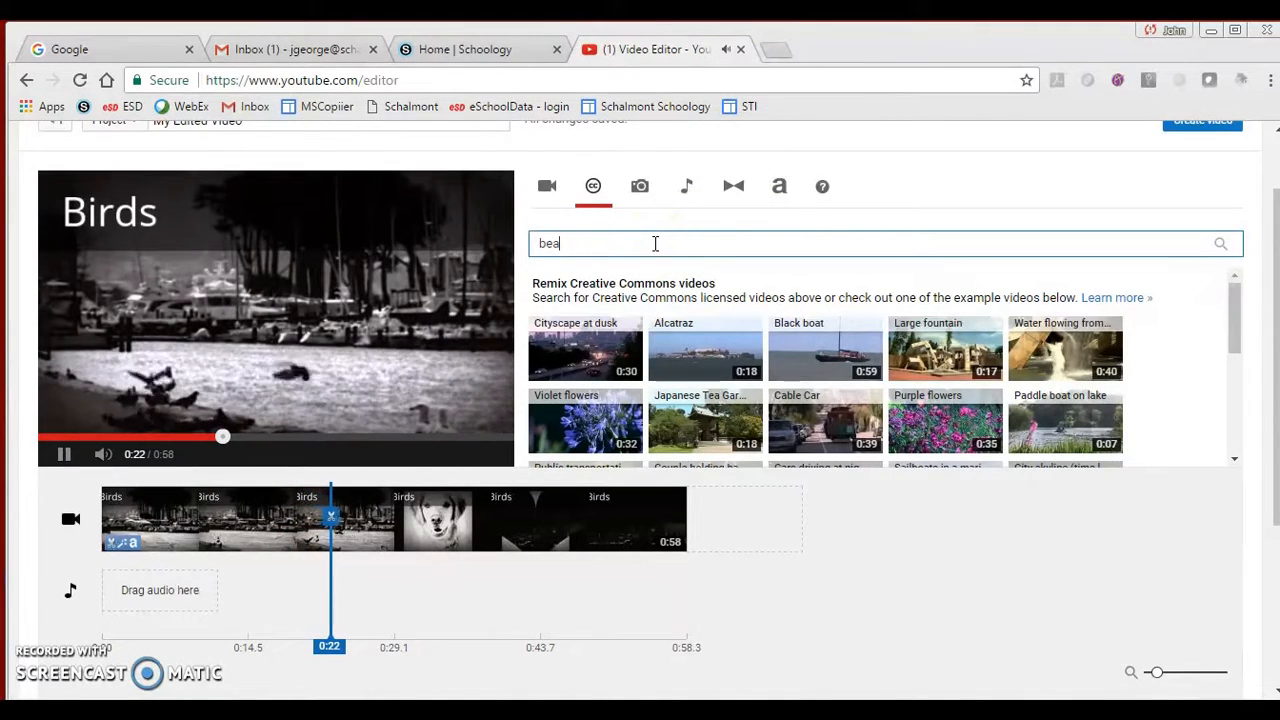
key("Return")
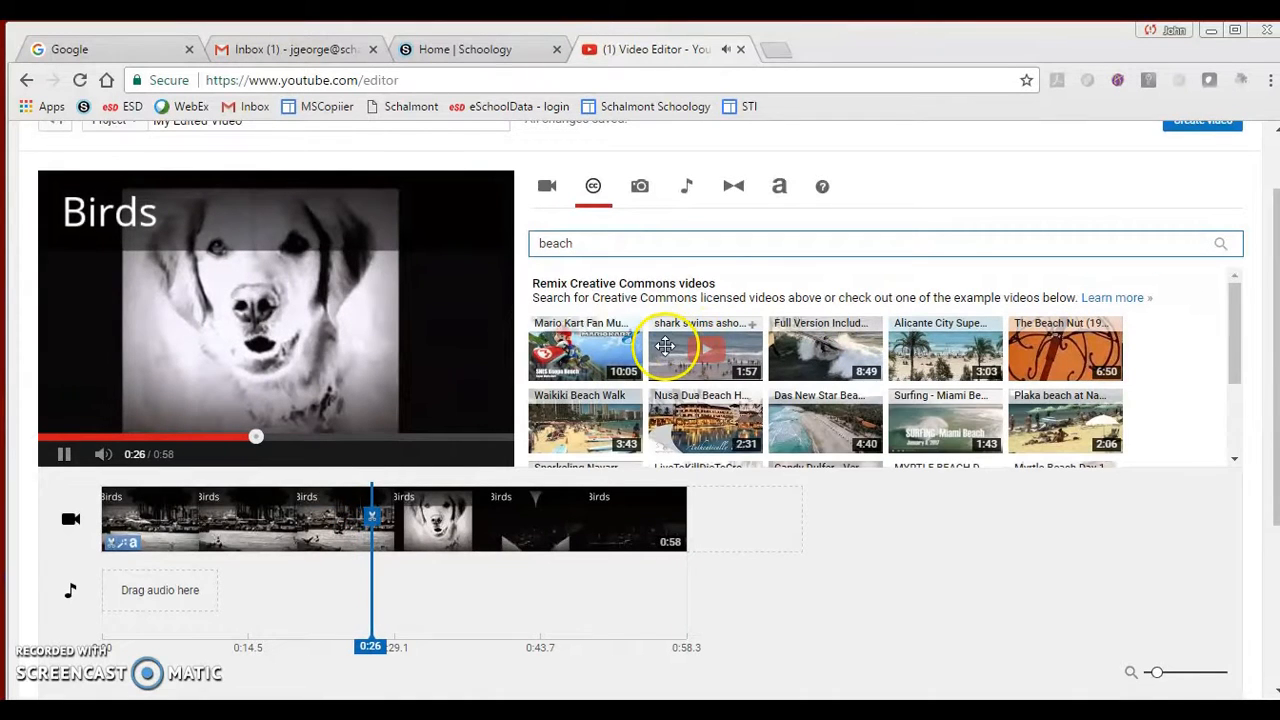
left_click_drag(1237, 323, 1240, 425)
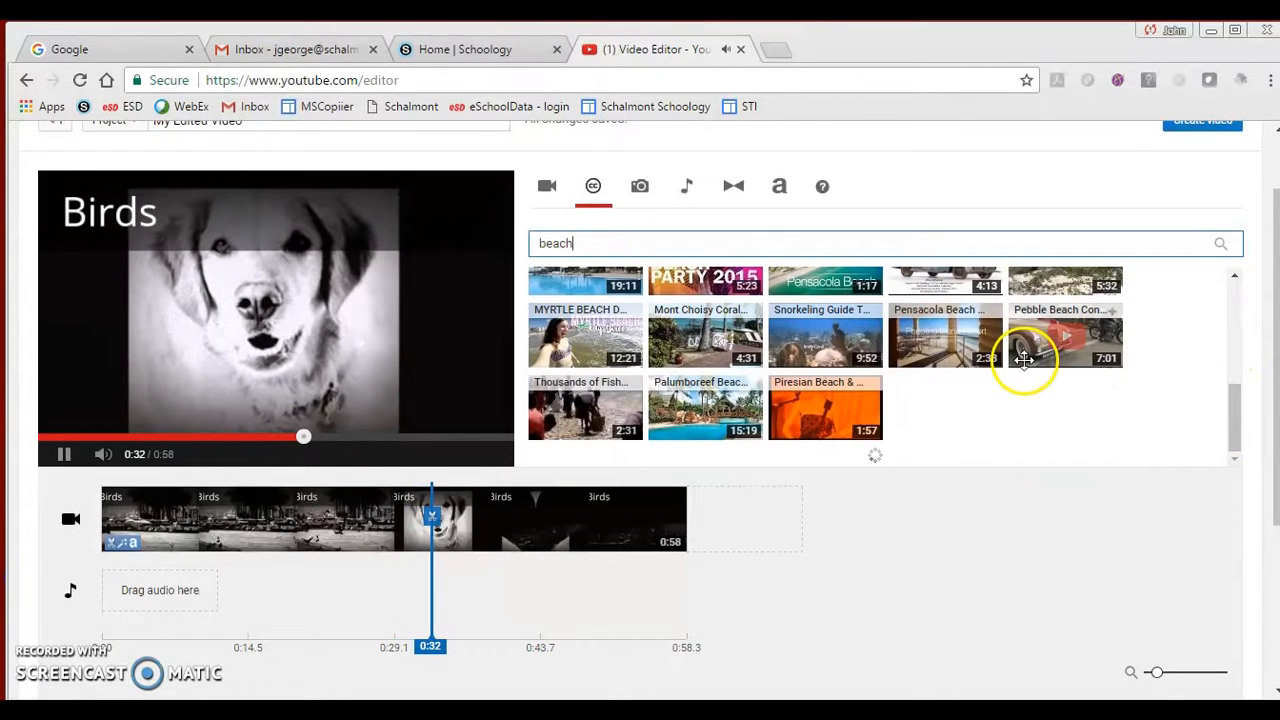
left_click_drag(1240, 393, 1237, 423)
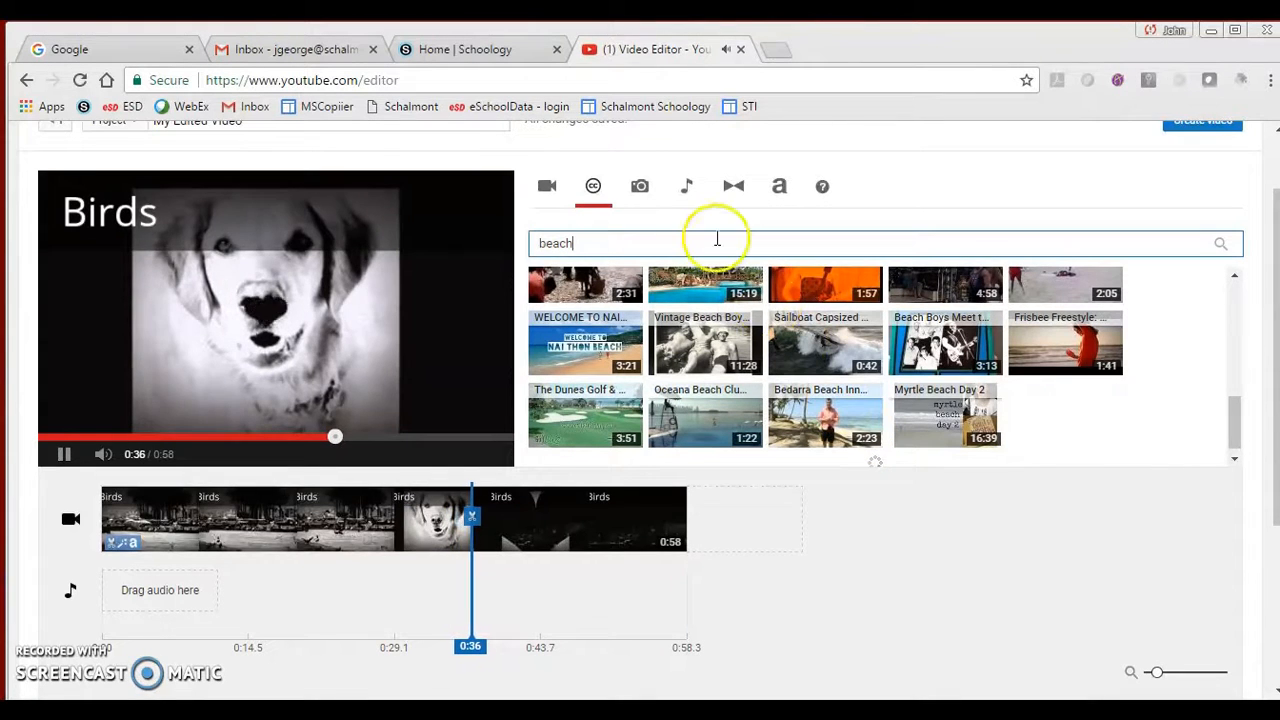
Append the Frisbee Freestyle beach clip to the end of the video timeline, pause its preview and close its effects
left_click_drag(1060, 345, 743, 511)
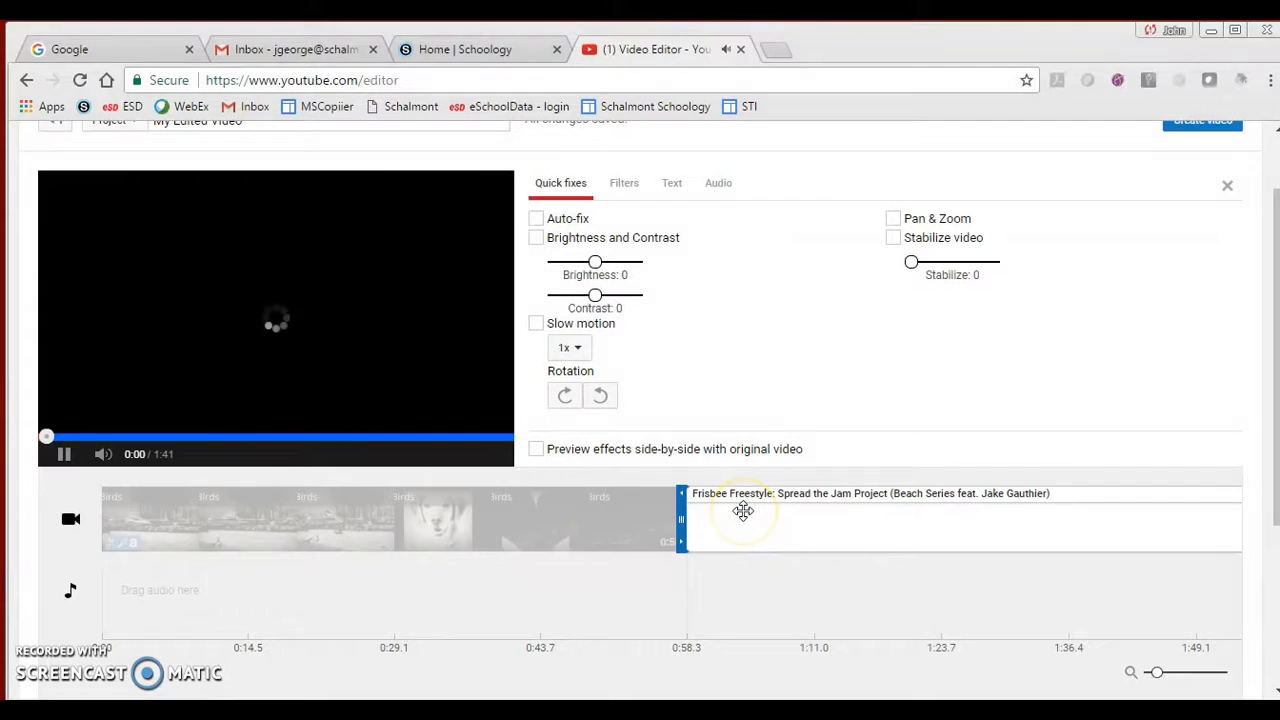
left_click(49, 454)
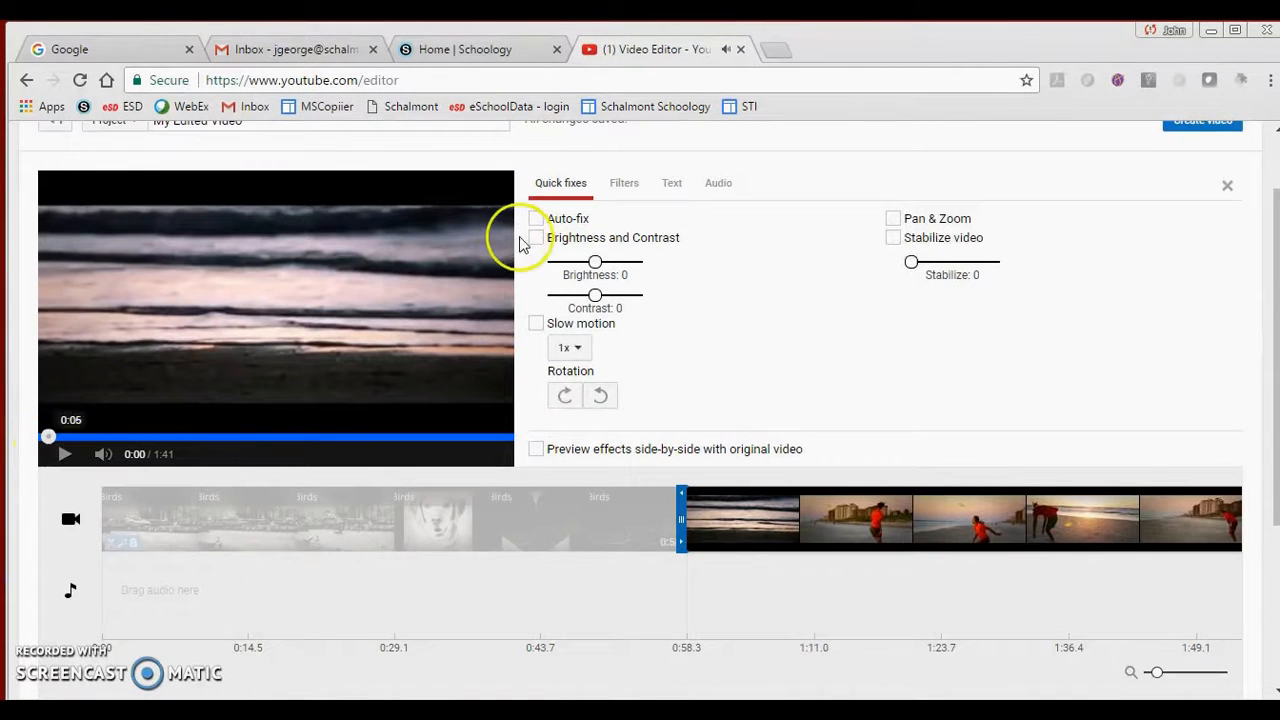
left_click(670, 594)
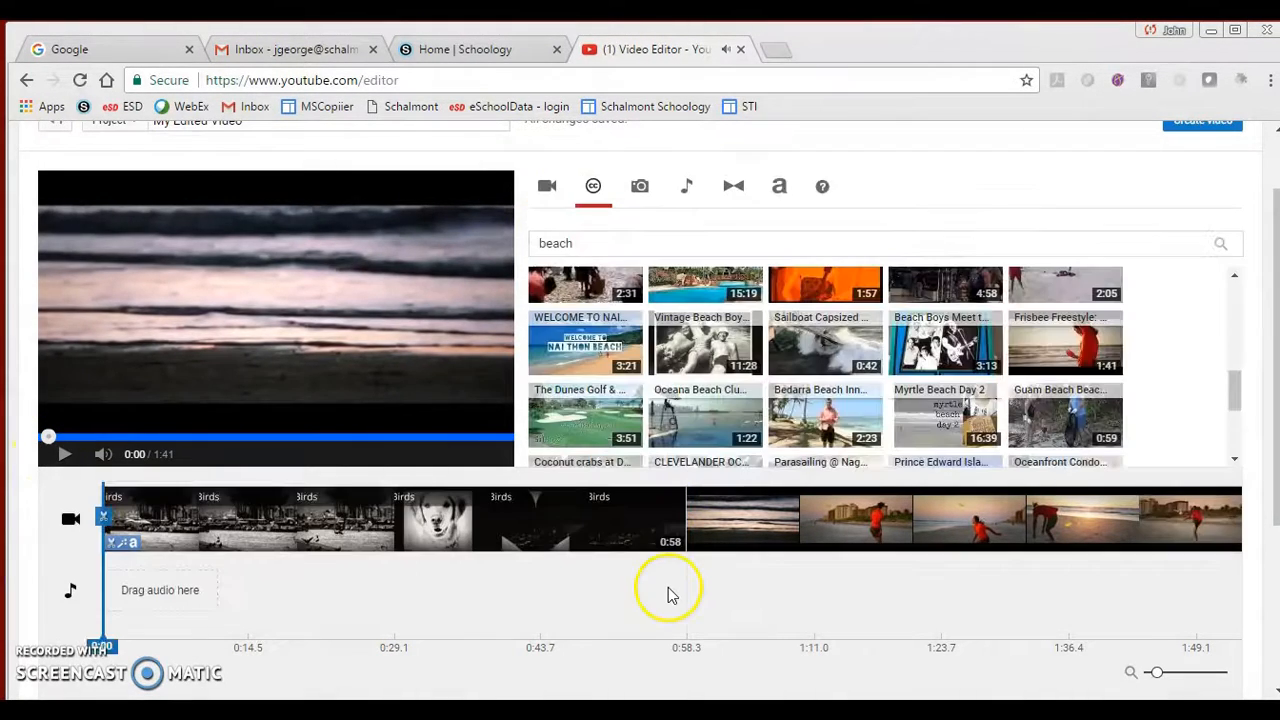
Import the Profile photos album from the account's photos into the project's photo library
left_click(640, 186)
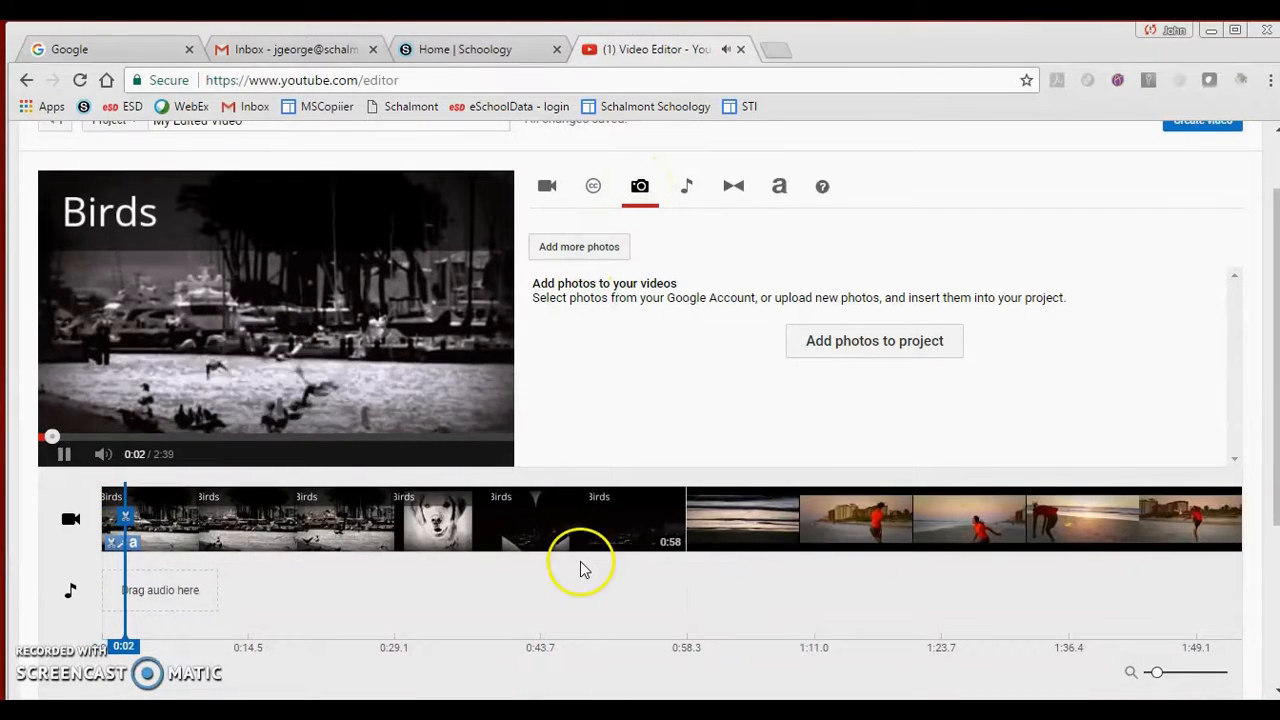
left_click(566, 250)
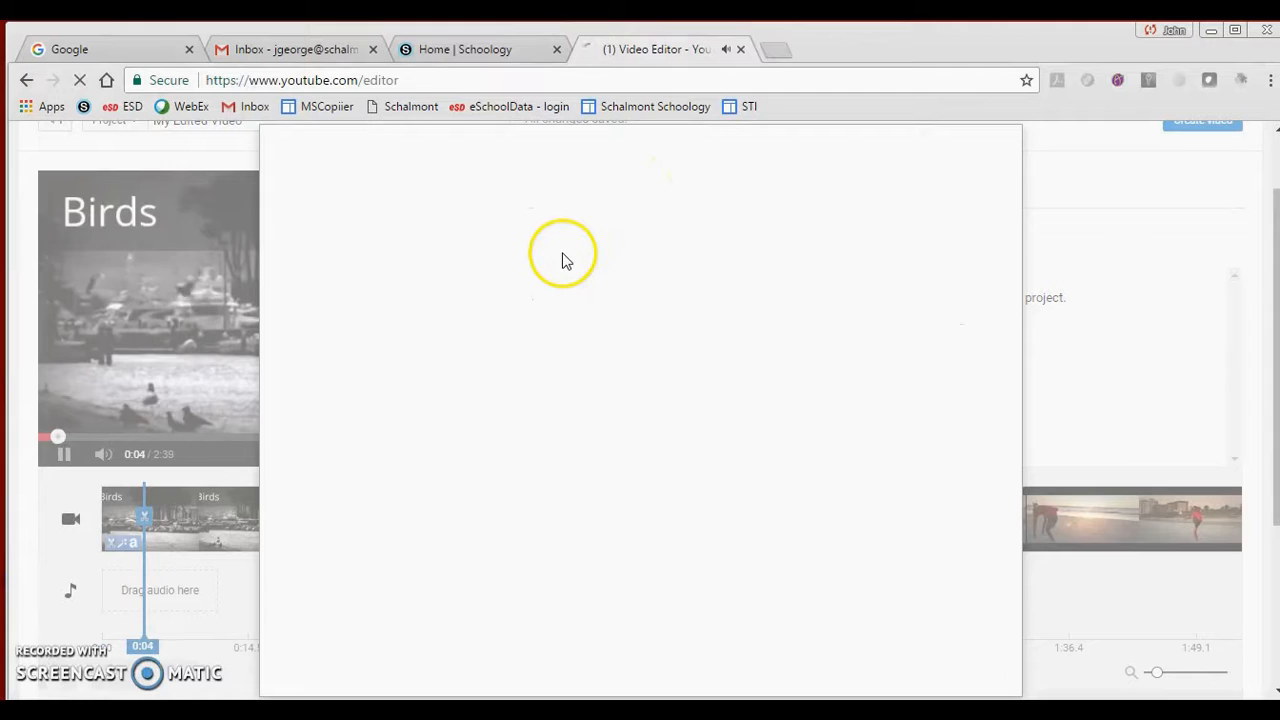
left_click(520, 370)
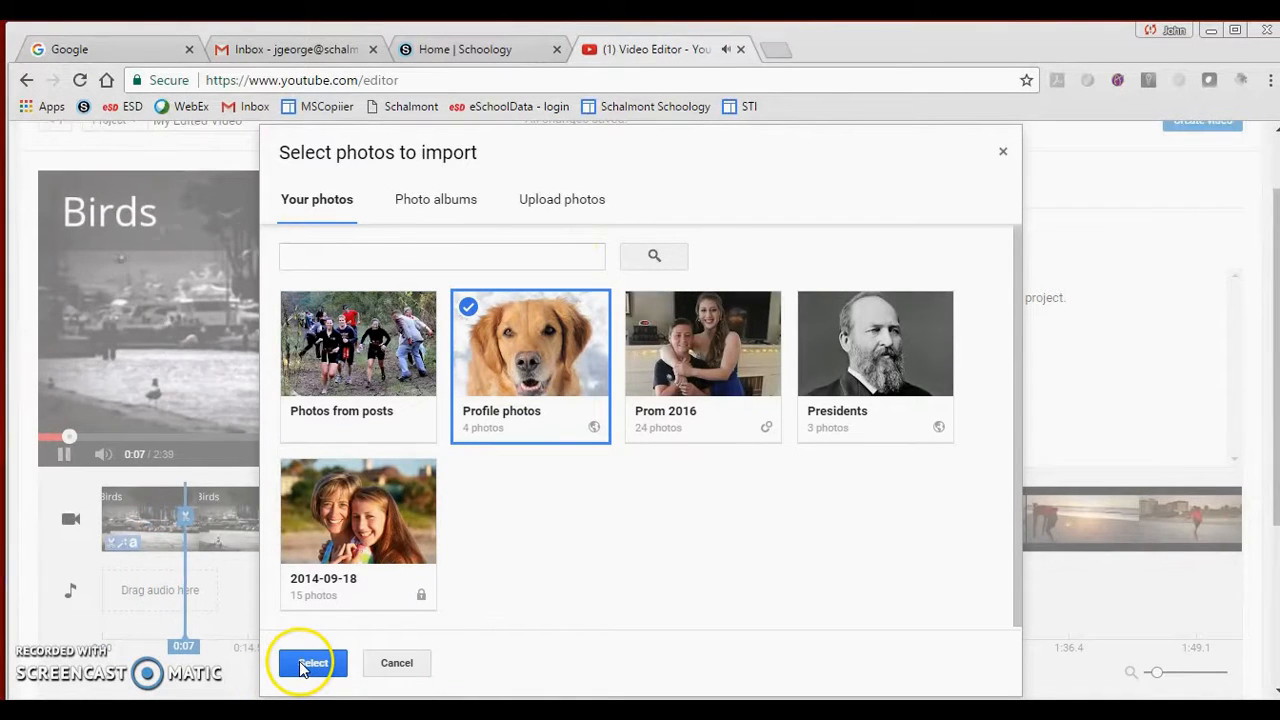
left_click(299, 662)
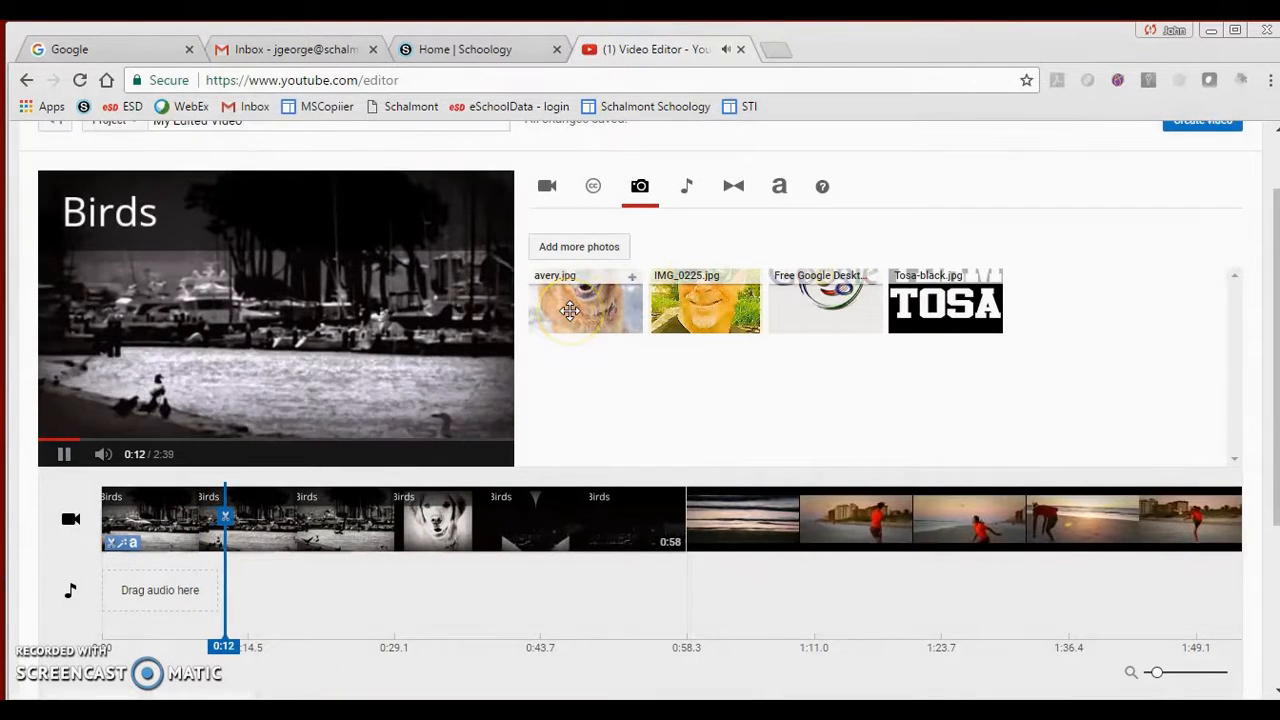
Insert the avery.jpg photo at the start of the timeline, try a longer duration, and shorten it to about 4.8 seconds
left_click_drag(610, 277, 607, 520)
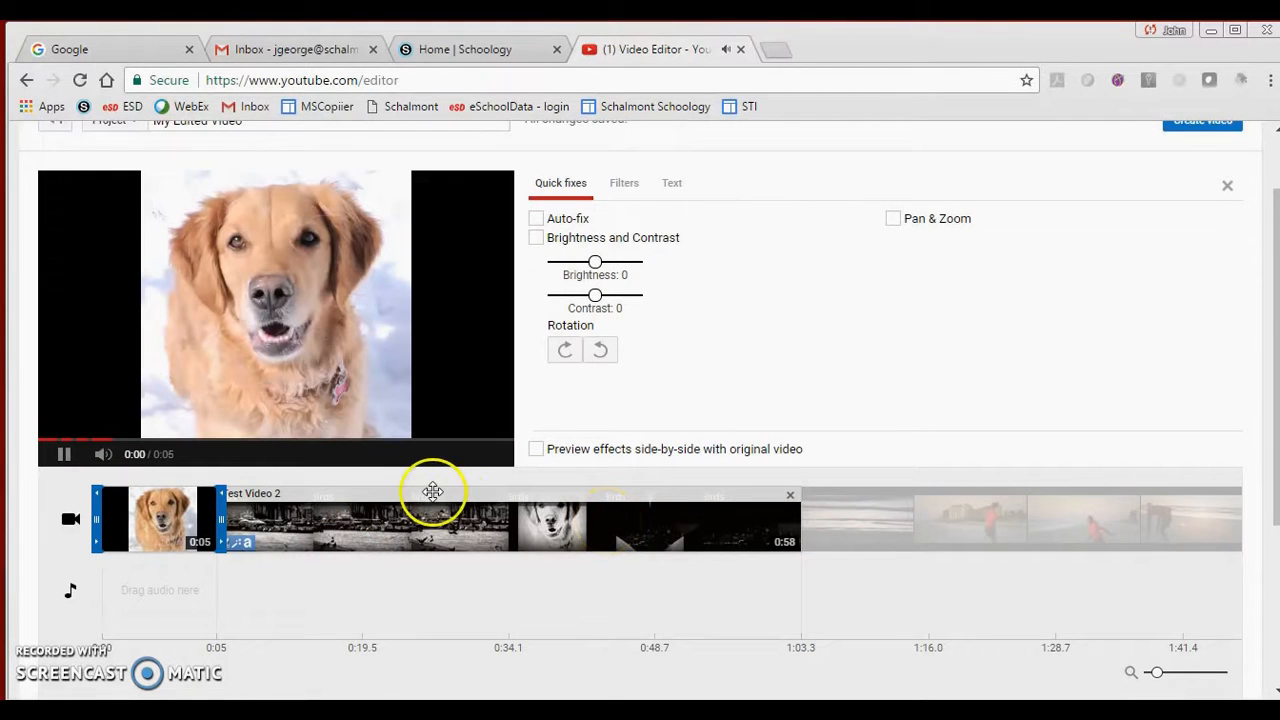
left_click_drag(277, 519, 166, 516)
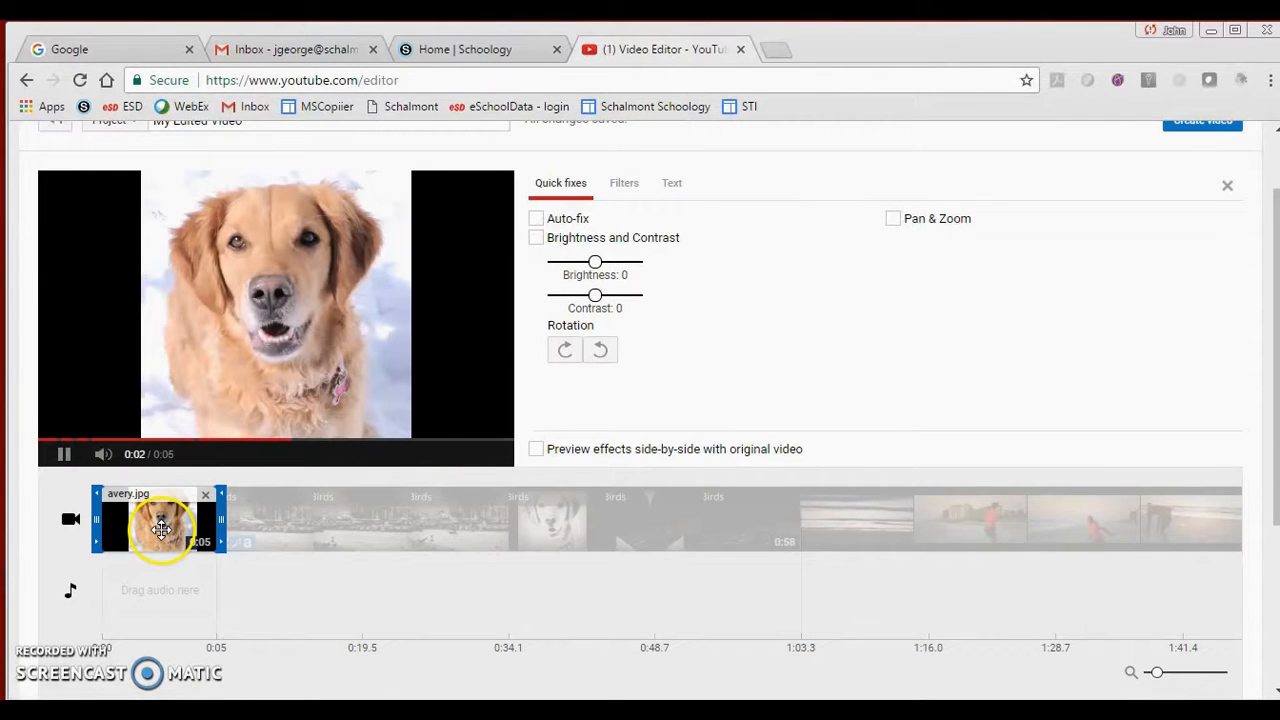
left_click_drag(219, 520, 306, 520)
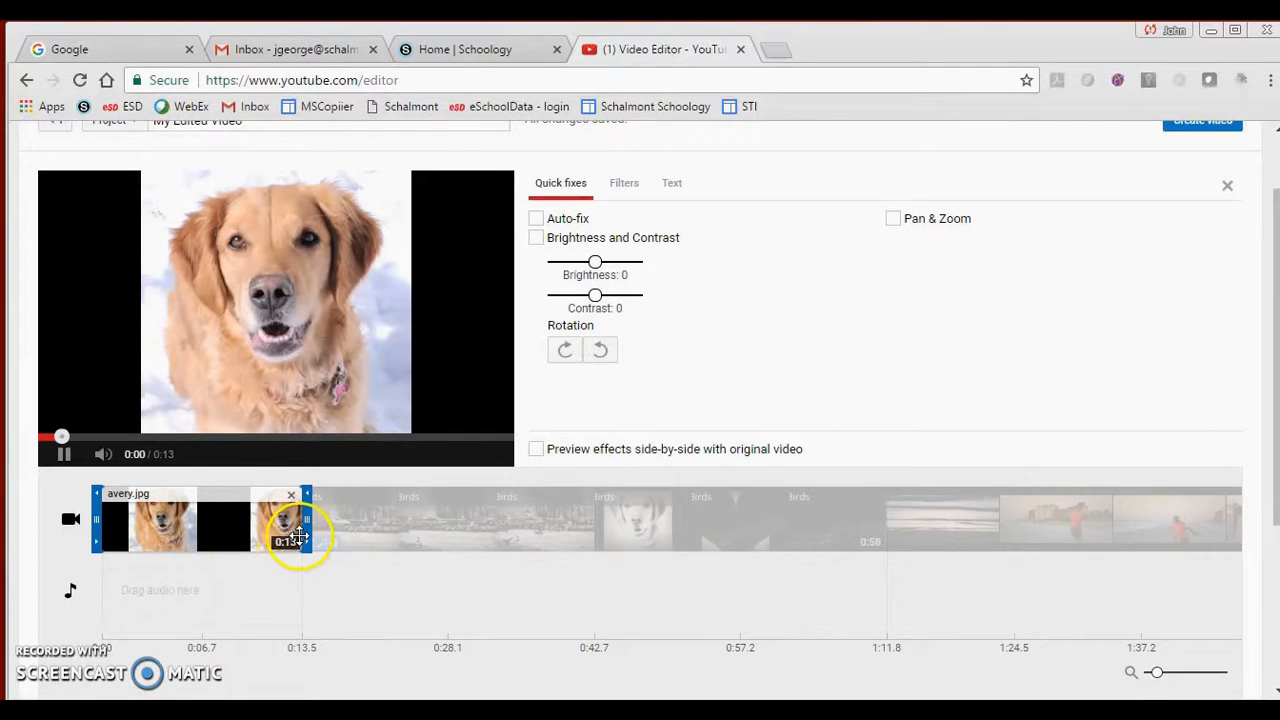
left_click_drag(308, 521, 178, 521)
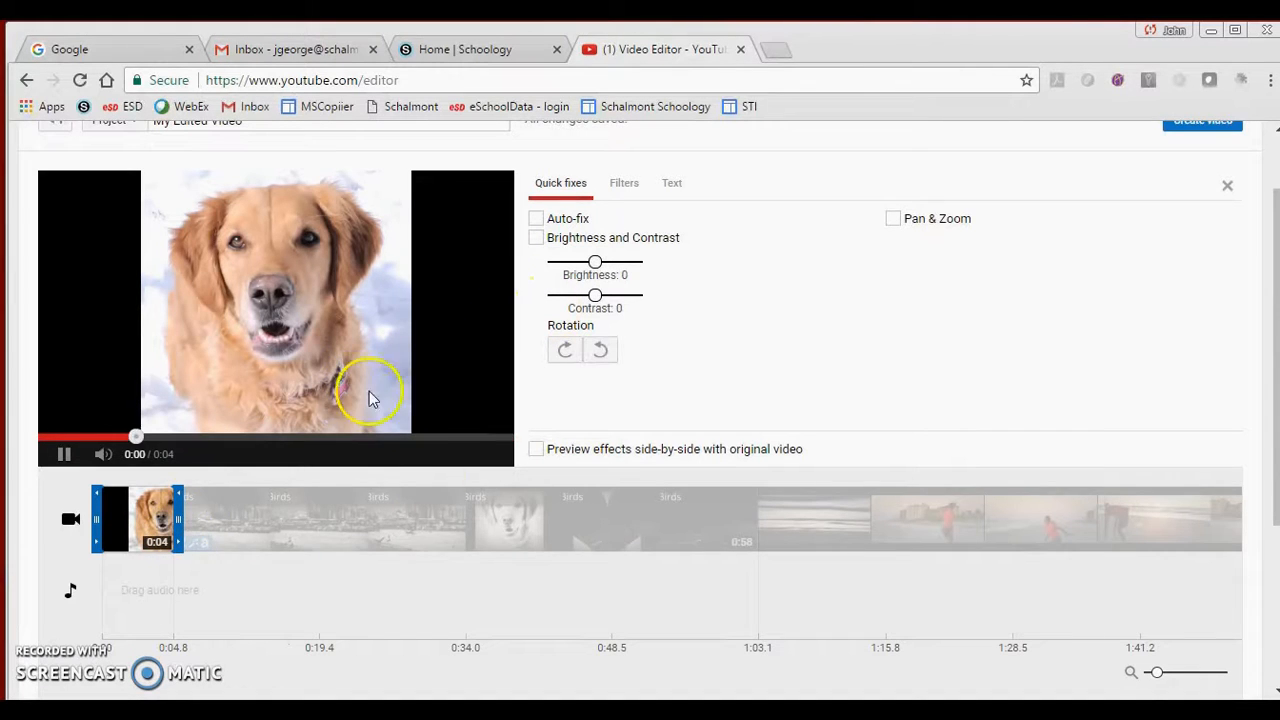
left_click(524, 594)
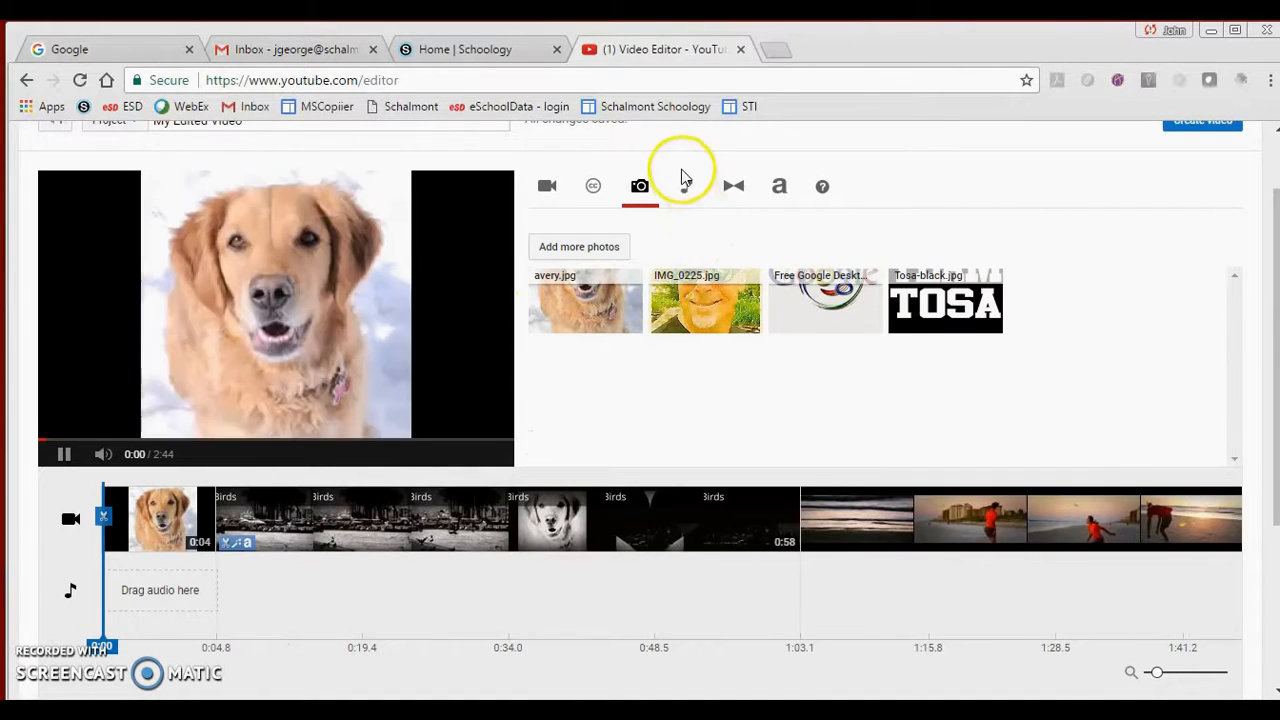
Browse the available audio tracks and add The Truth Reigns at the start of the project's audio track
left_click(686, 186)
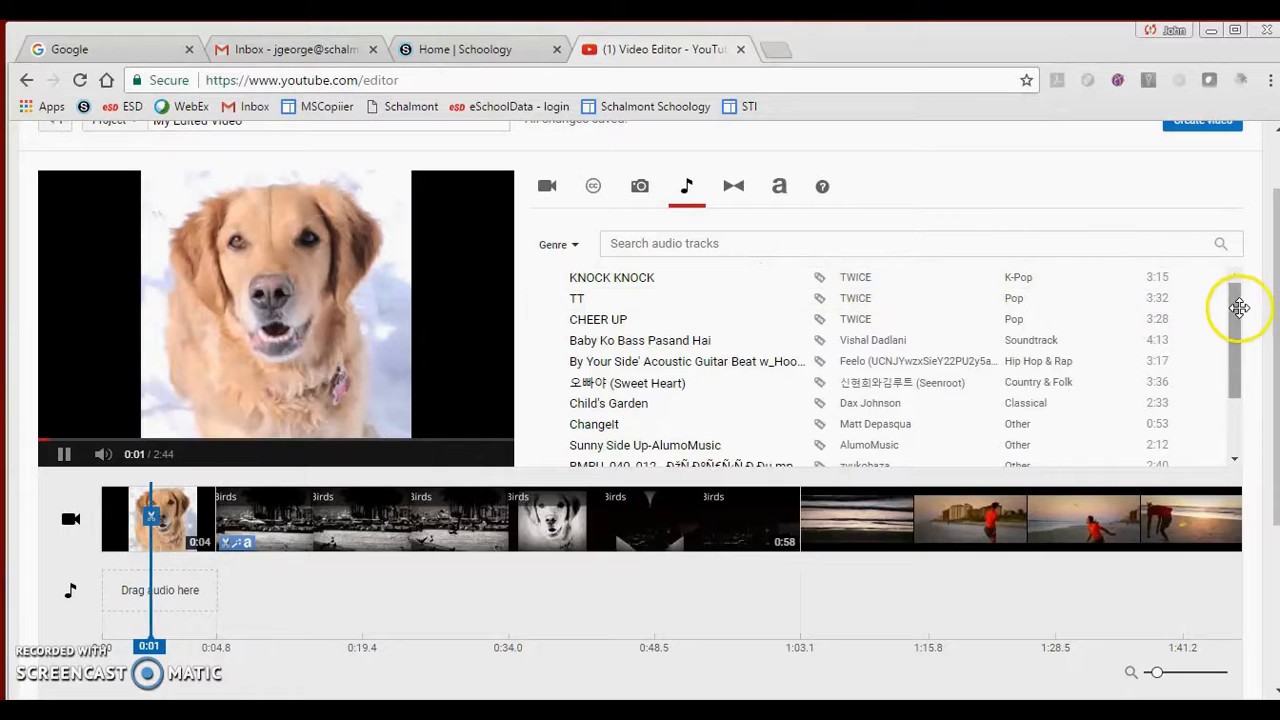
left_click_drag(1237, 310, 1237, 408)
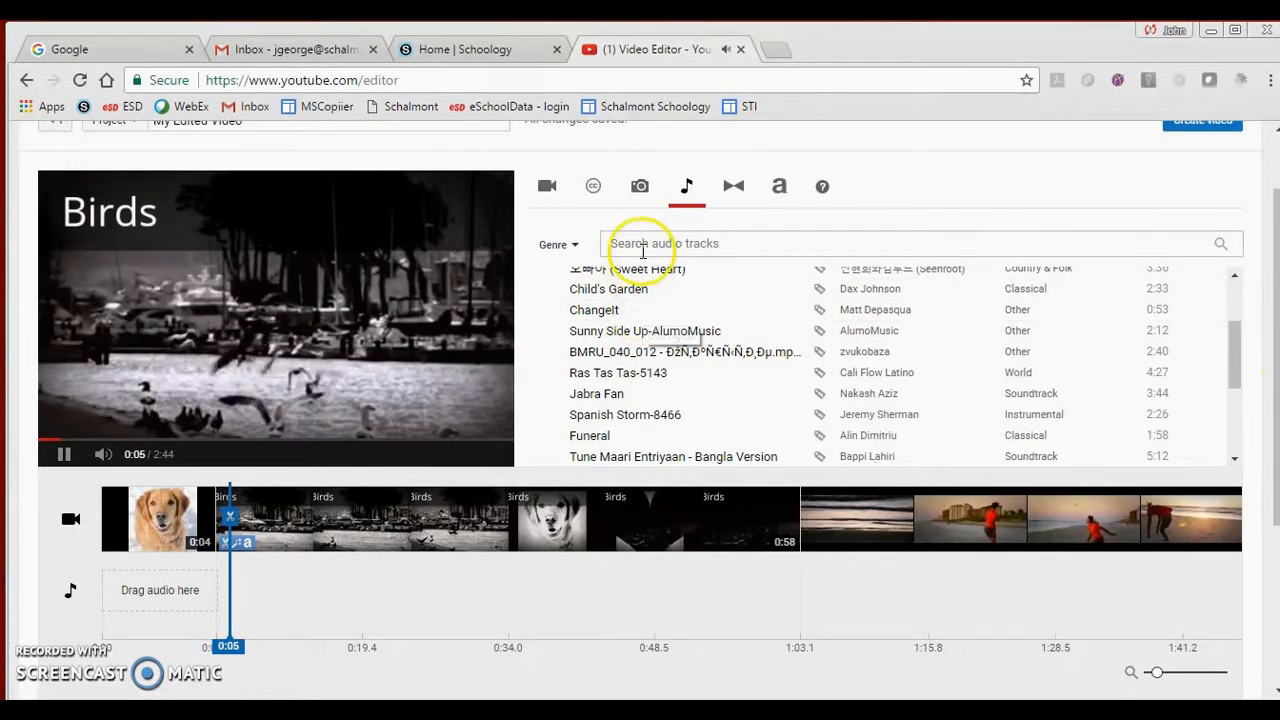
left_click_drag(597, 311, 643, 323)
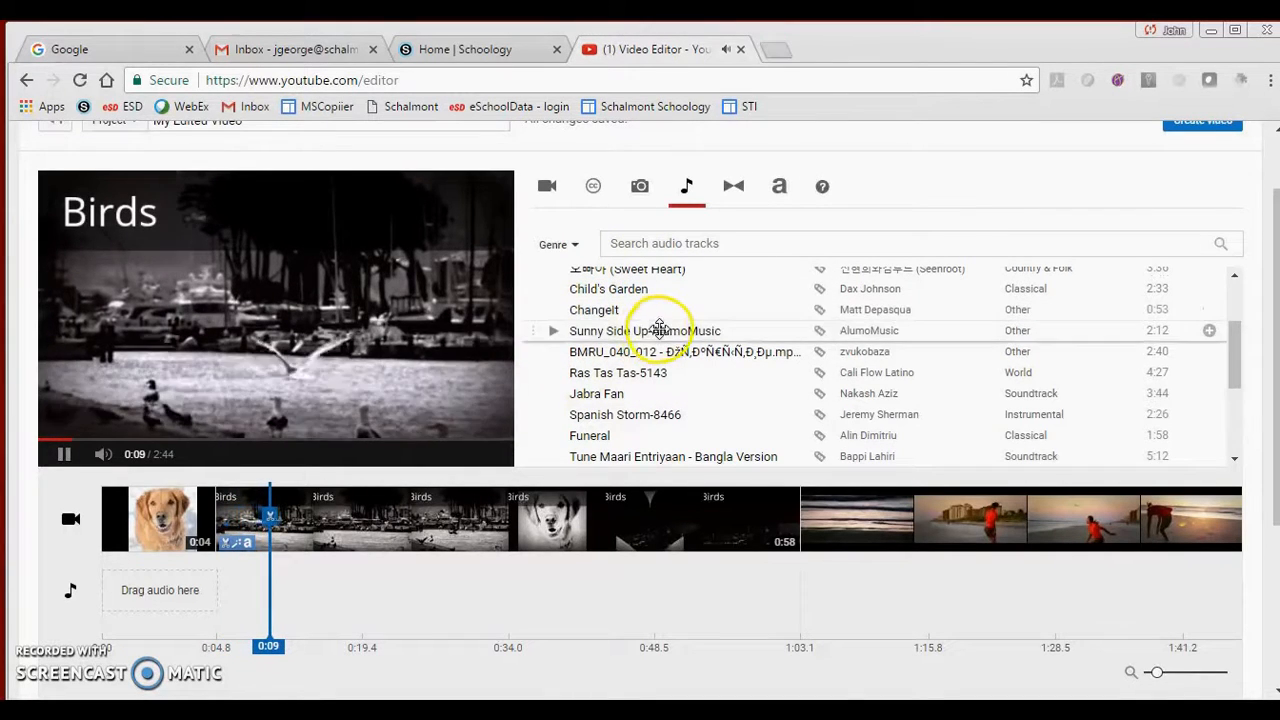
left_click(66, 455)
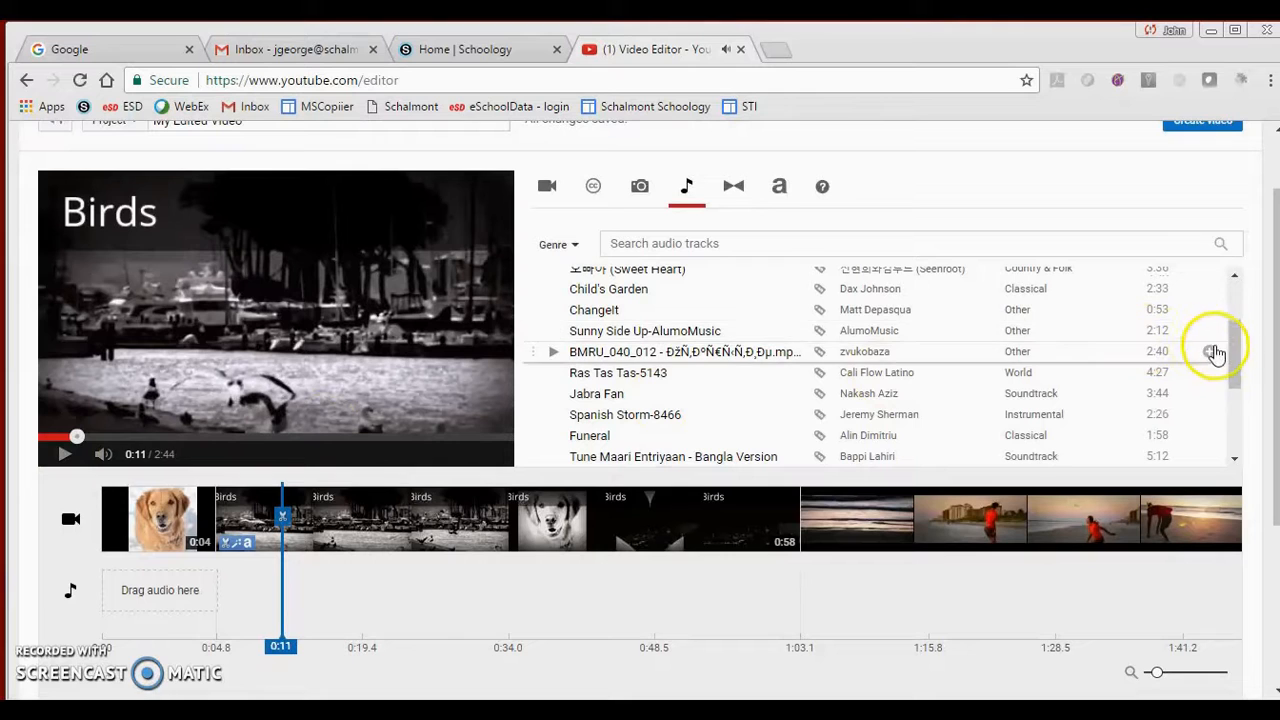
scroll(785, 428, "down", 3)
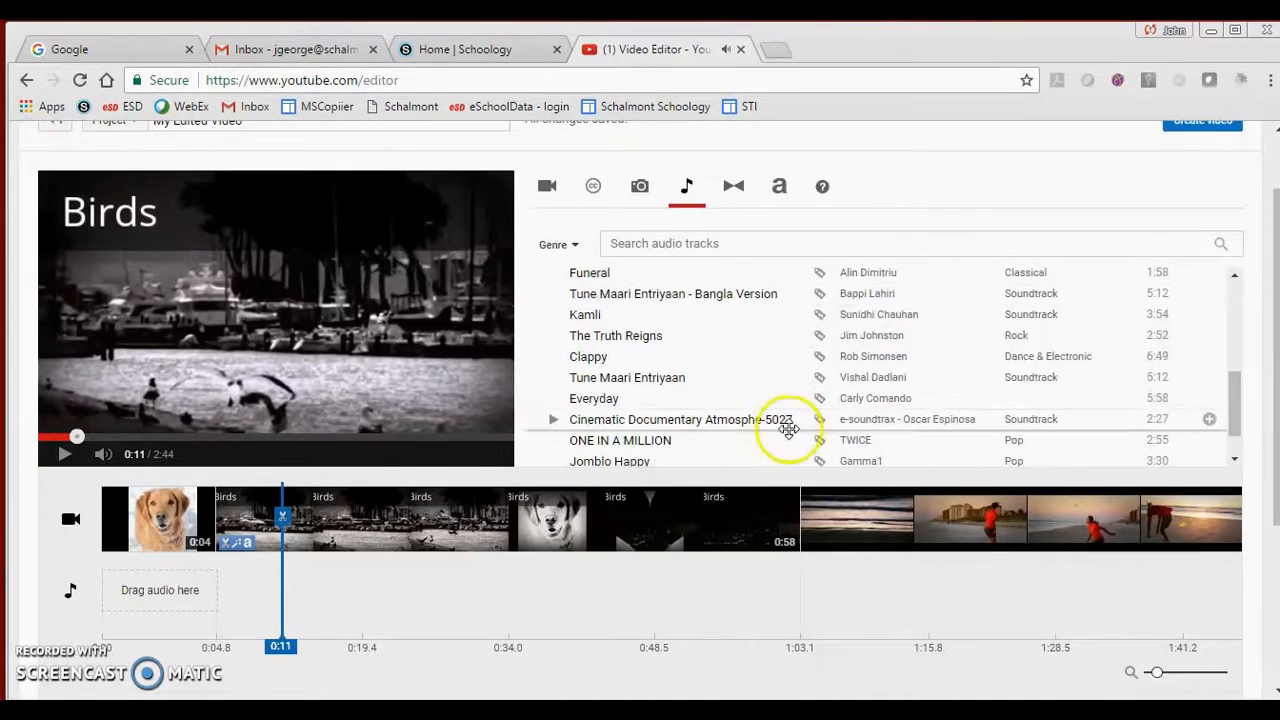
left_click_drag(1275, 410, 1266, 434)
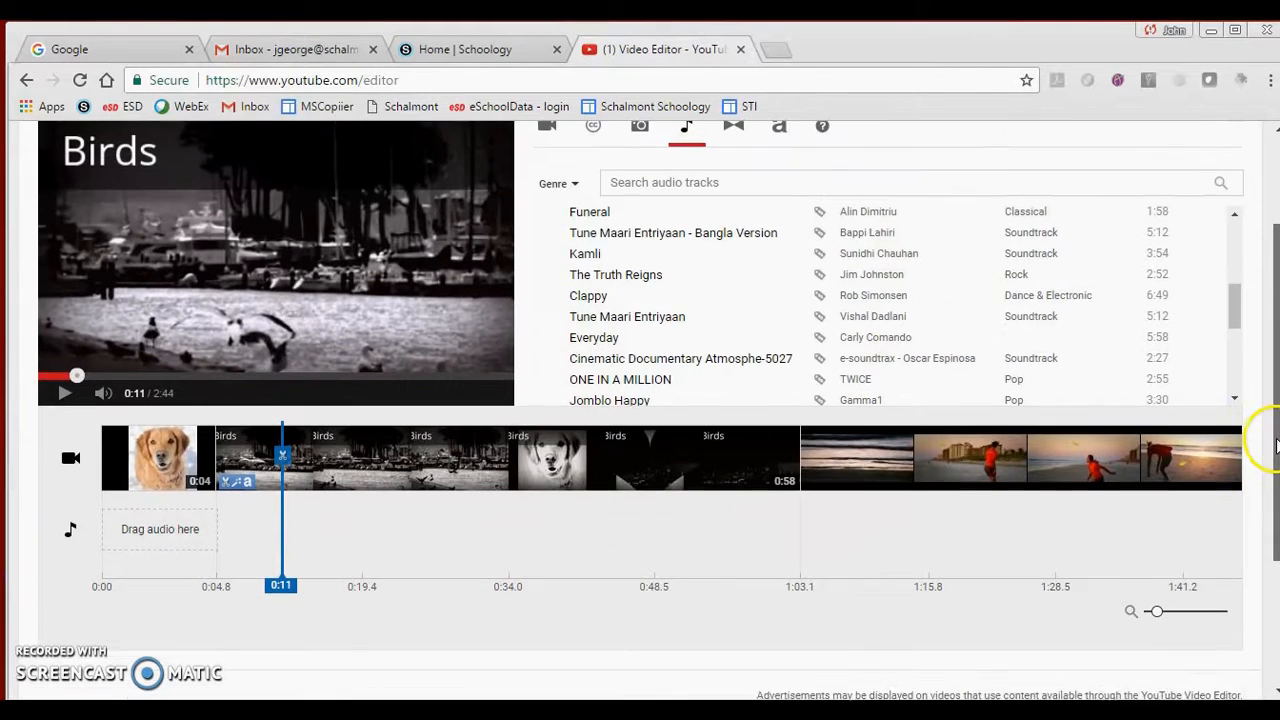
left_click_drag(645, 280, 183, 540)
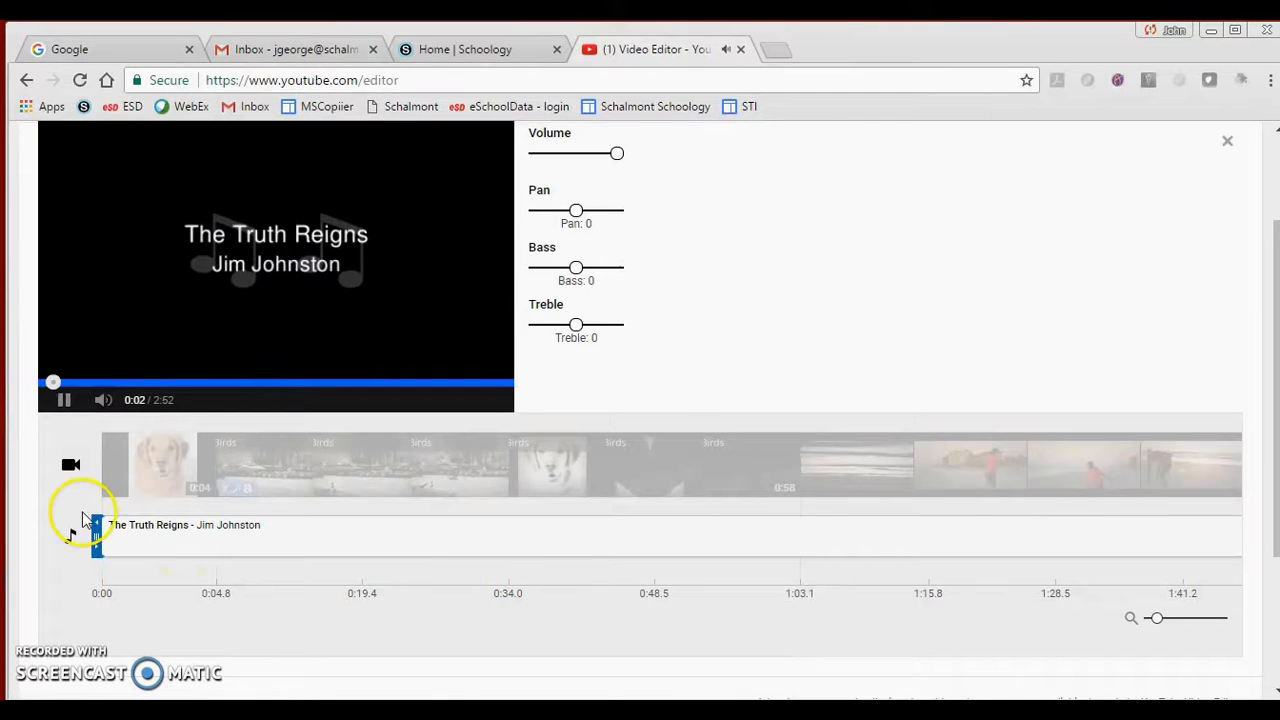
left_click_drag(94, 524, 276, 527)
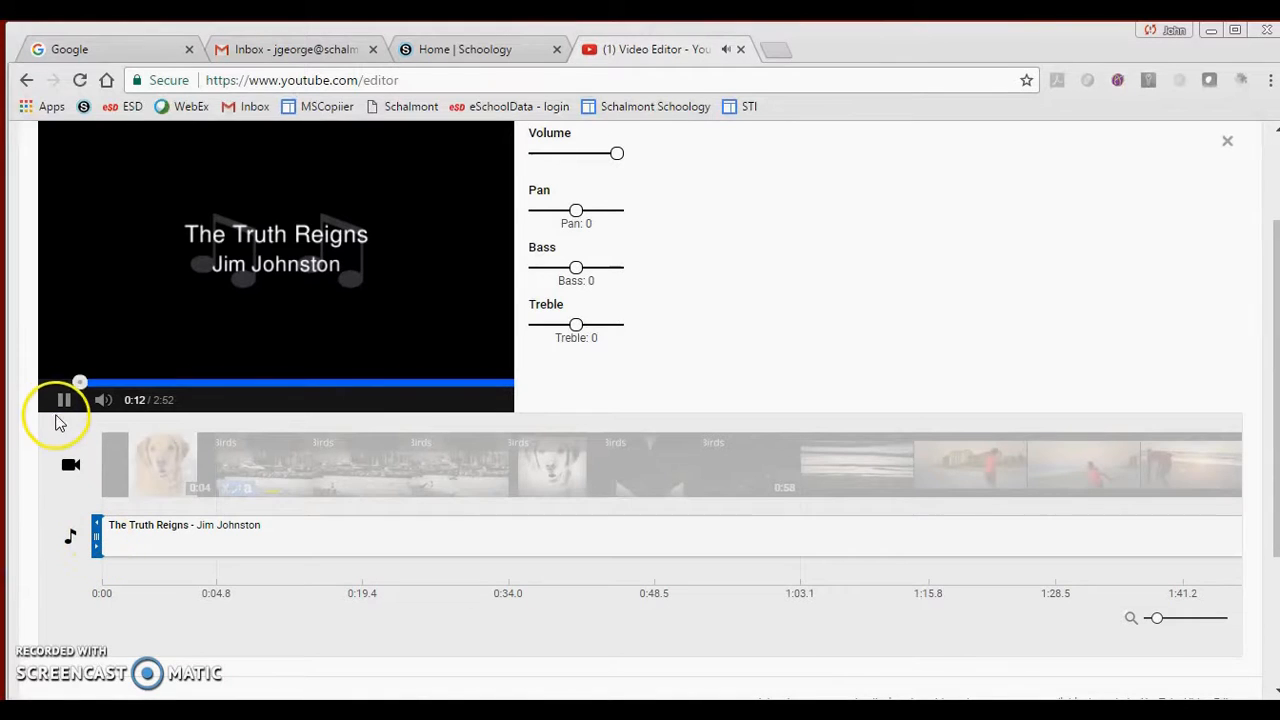
Close the music track's settings and insert a Star transition between the Test Video 2 and Frisbee Freestyle clips
scroll(787, 414, "up", 2)
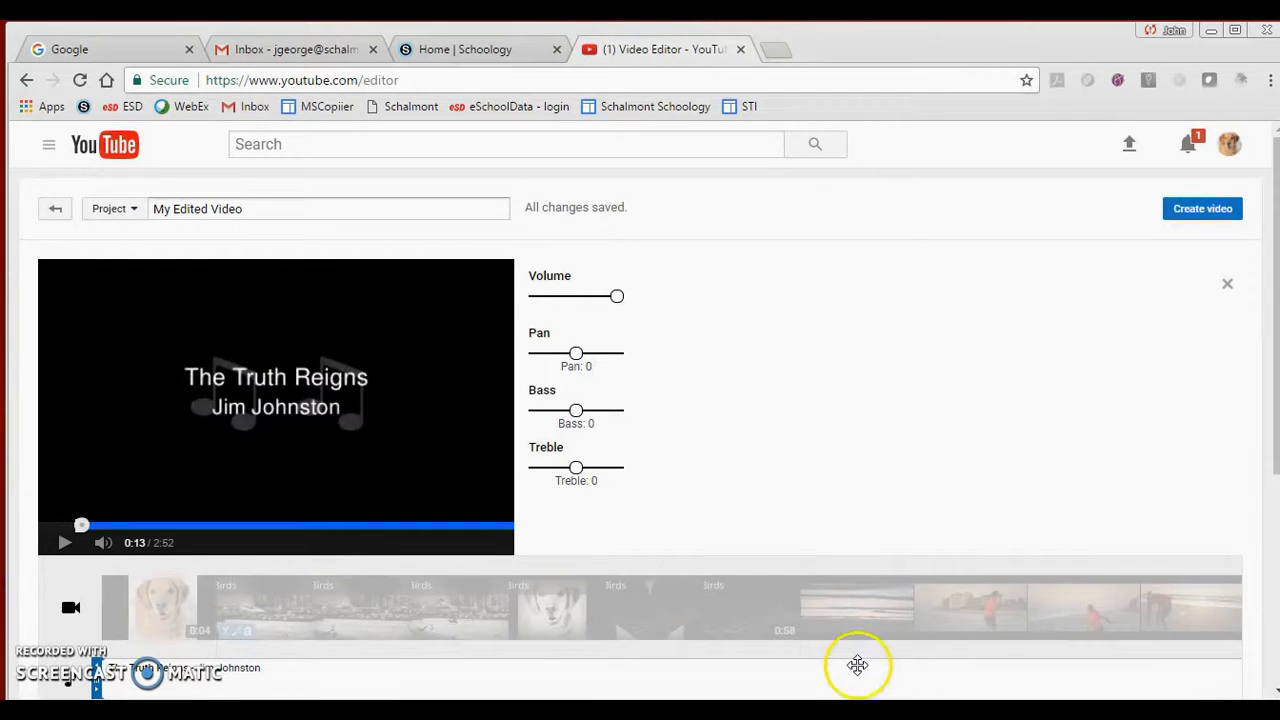
scroll(857, 665, "down", 4)
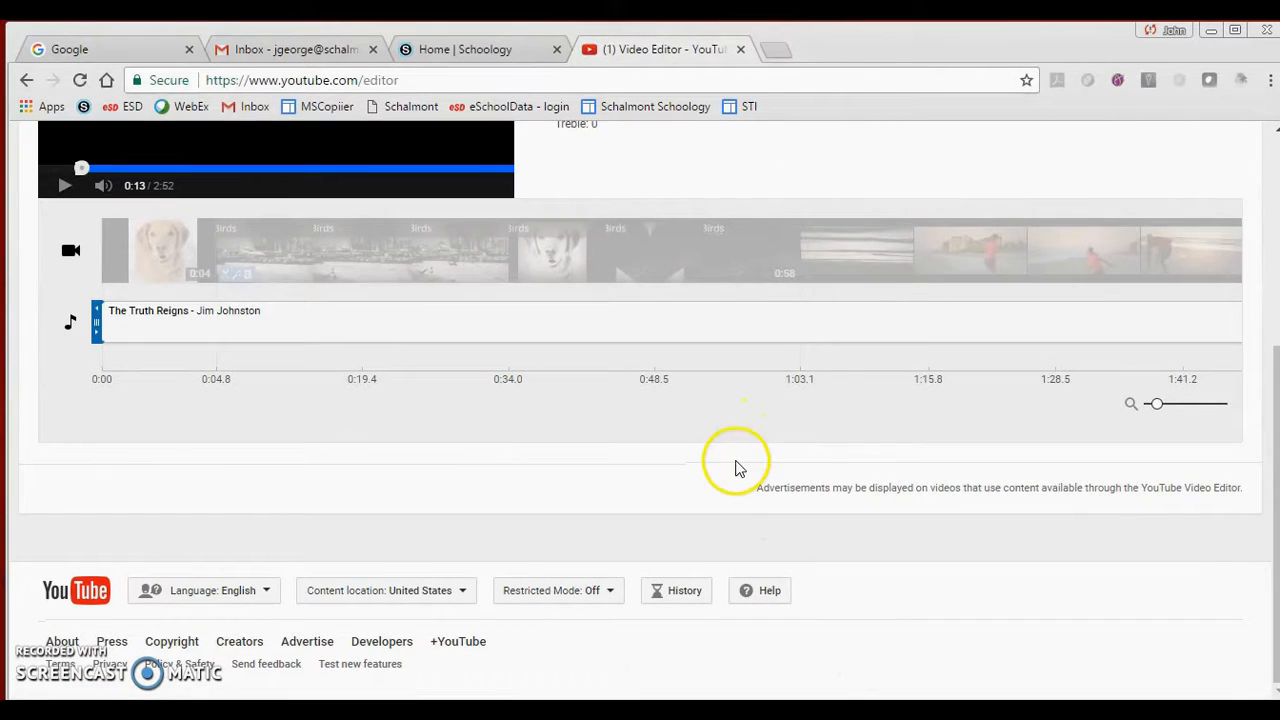
scroll(694, 251, "up", 3)
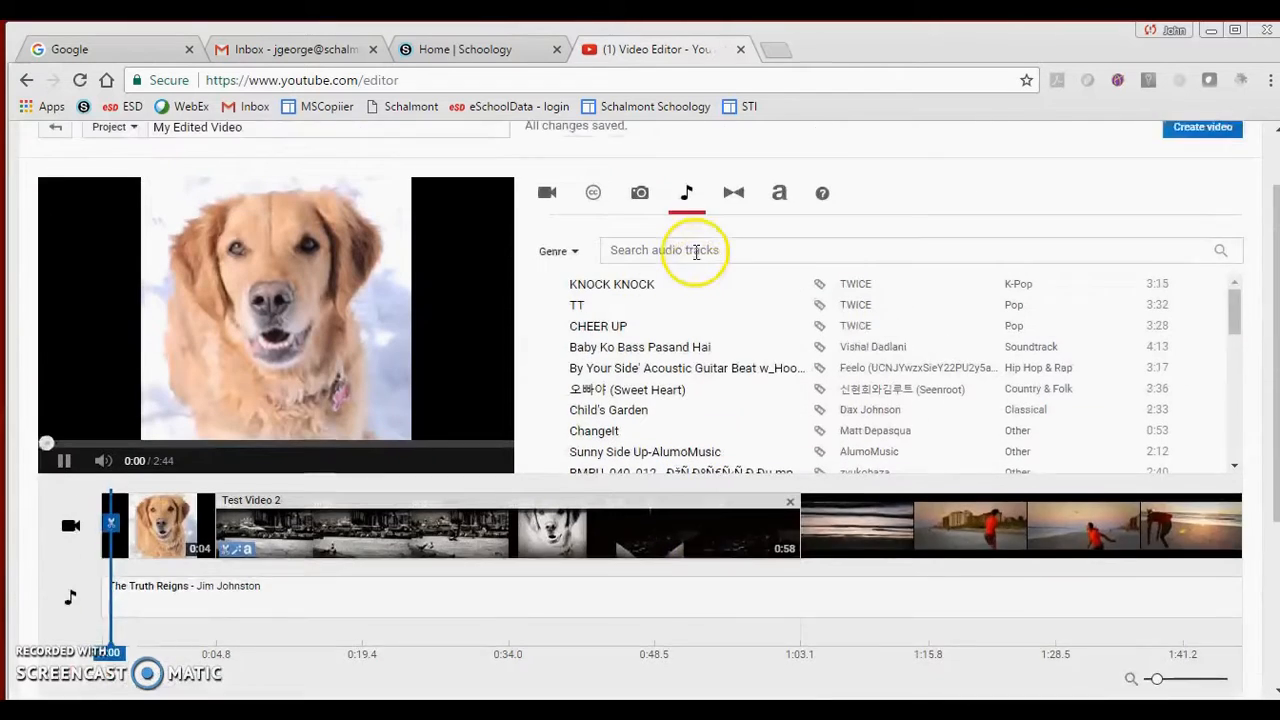
scroll(697, 252, "up", 1)
left_click(731, 276)
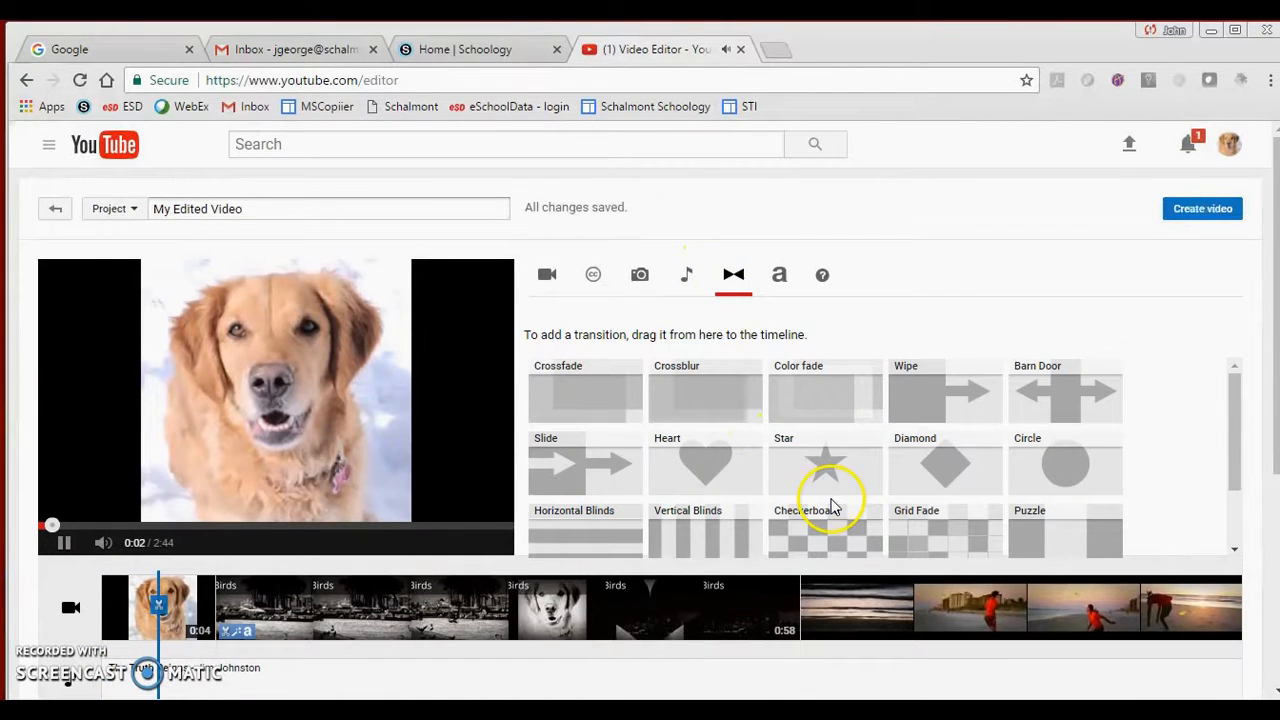
left_click_drag(1235, 436, 1237, 509)
left_click_drag(820, 374, 795, 604)
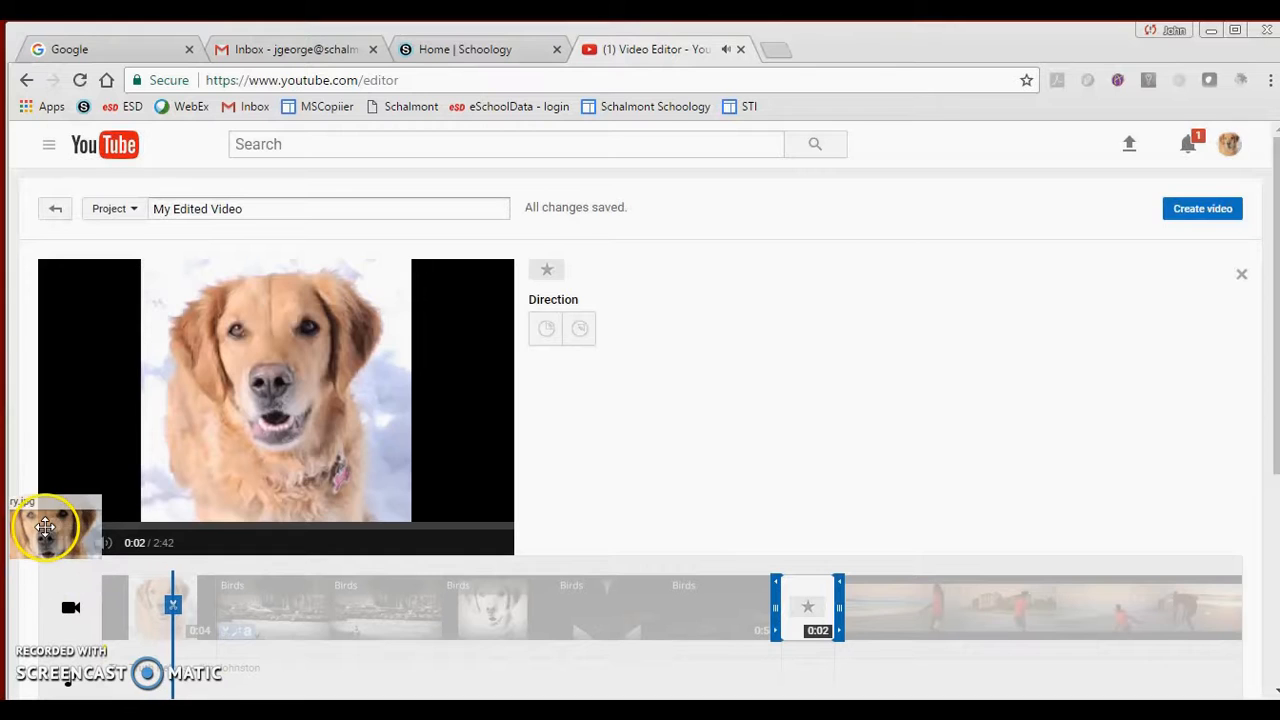
Preview the Star transition between the two video clips and pause playback
left_click(62, 545)
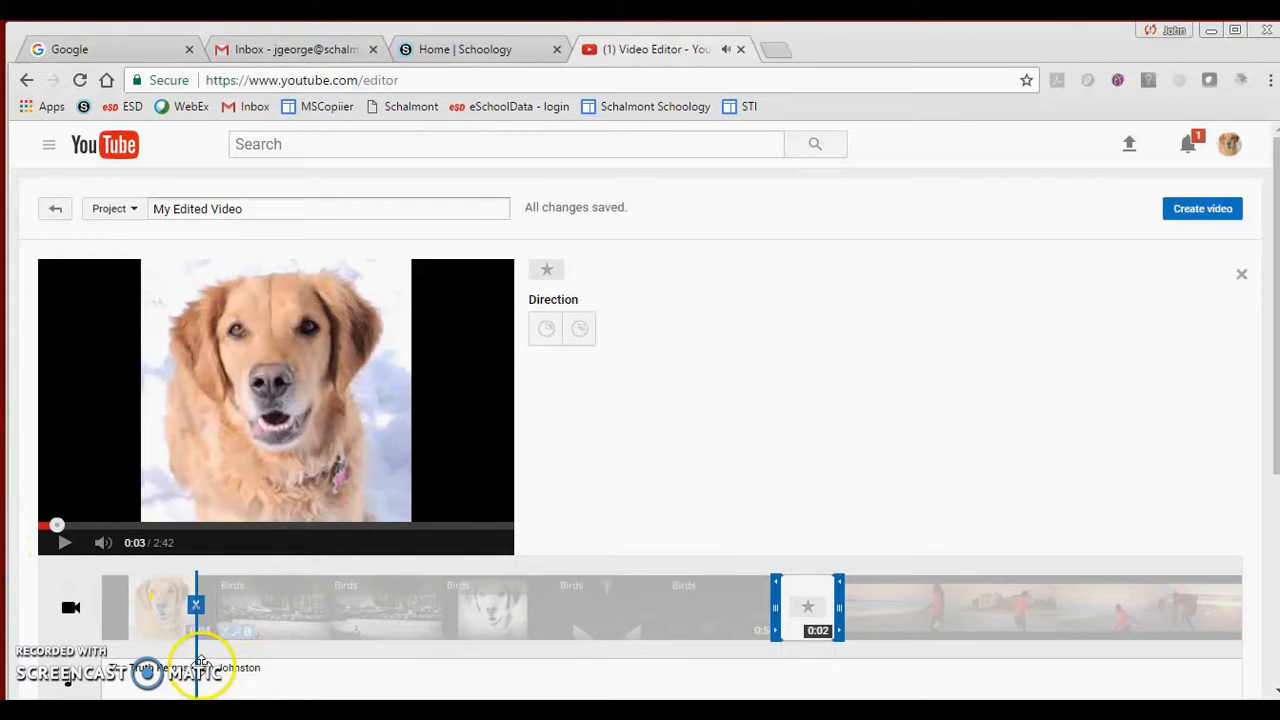
left_click_drag(582, 686, 748, 687)
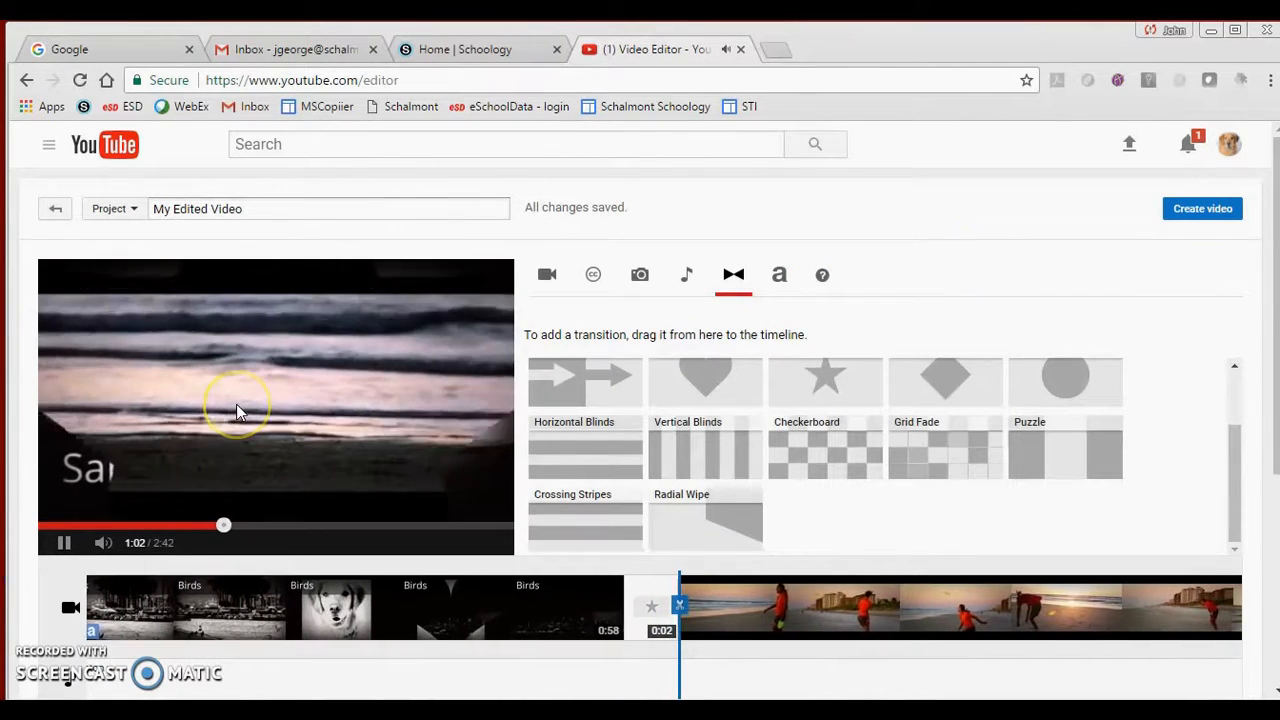
left_click(64, 543)
Insert a Centered fade title just before the Frisbee Freestyle clip and give it a blue background
left_click(781, 278)
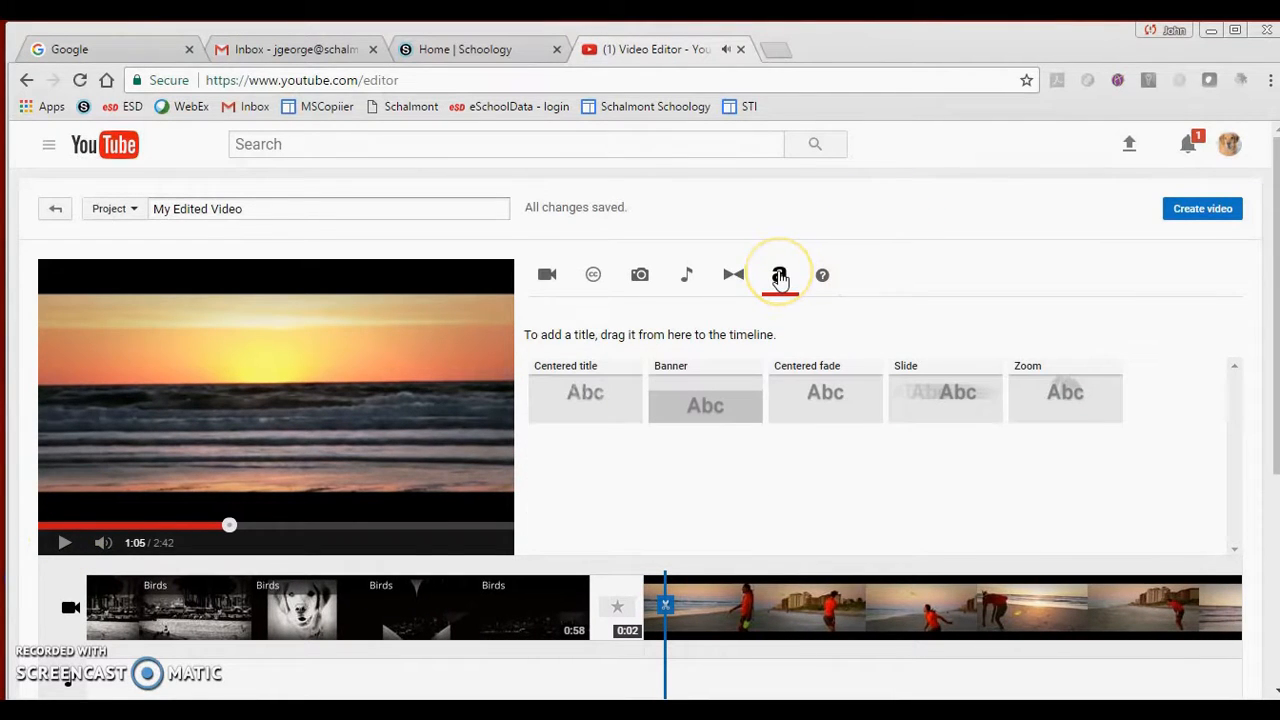
left_click_drag(749, 400, 647, 576)
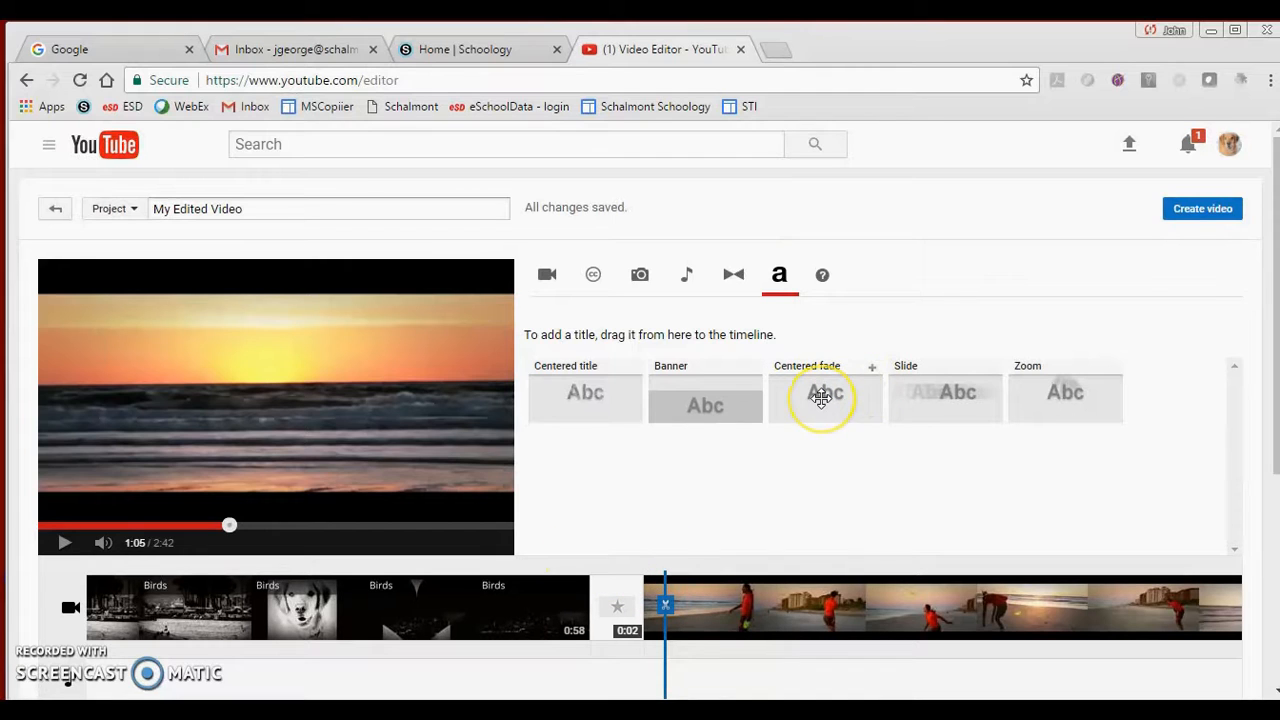
left_click_drag(820, 397, 646, 621)
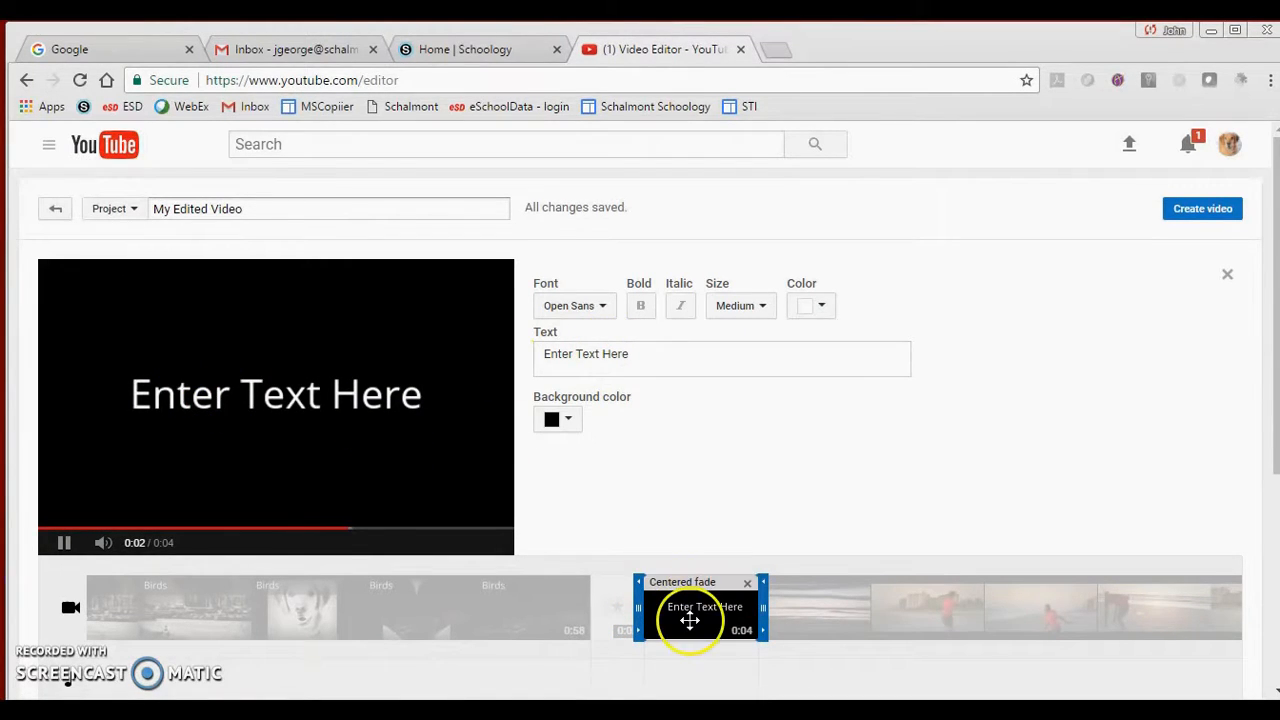
left_click(567, 421)
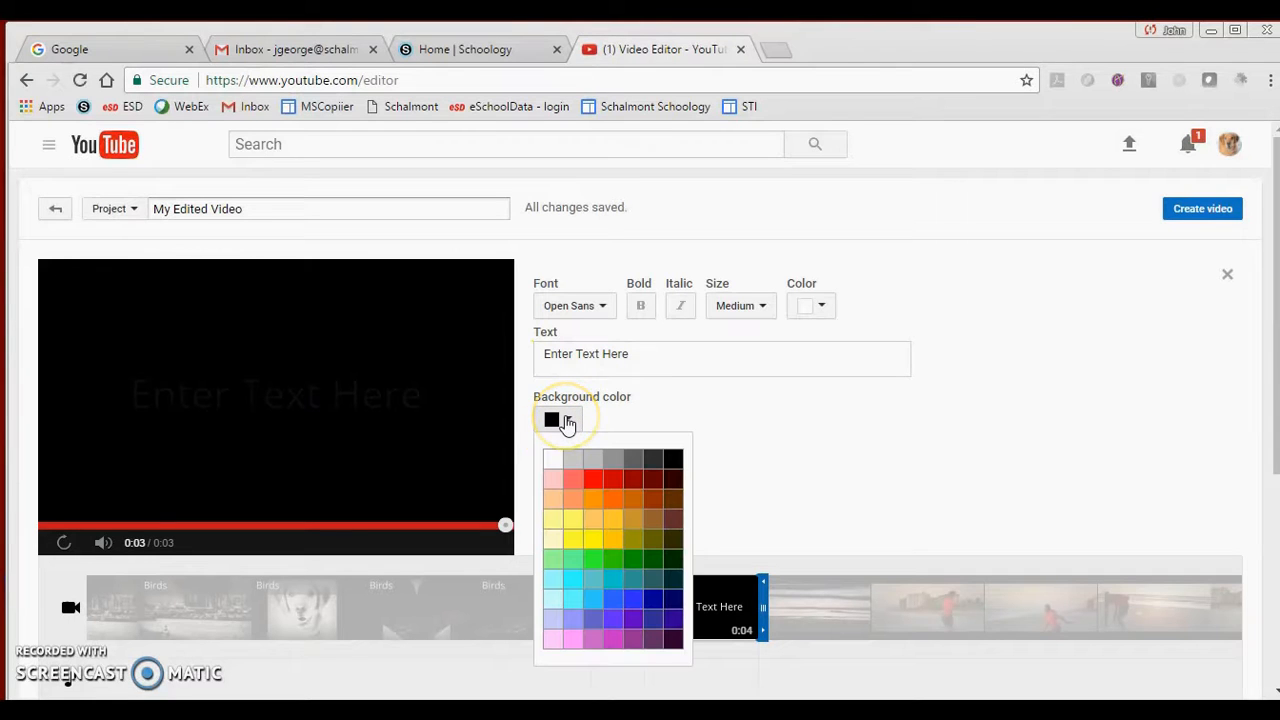
left_click(629, 605)
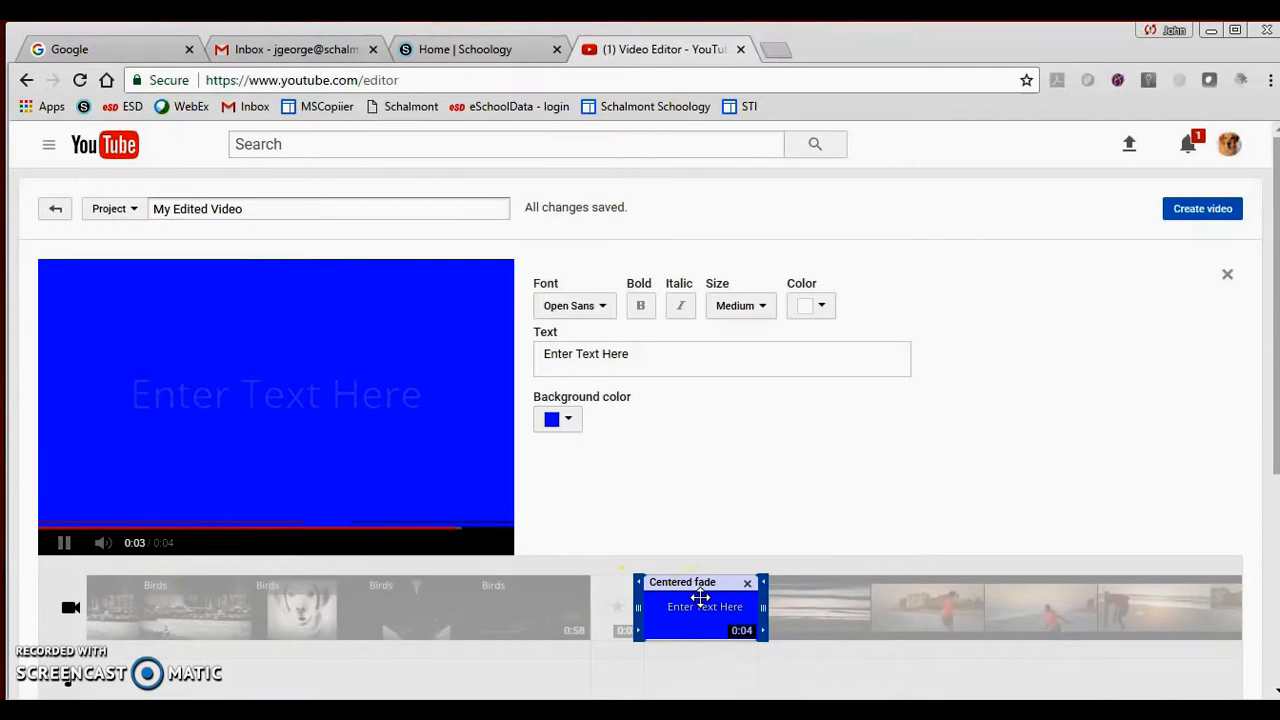
left_click(645, 600)
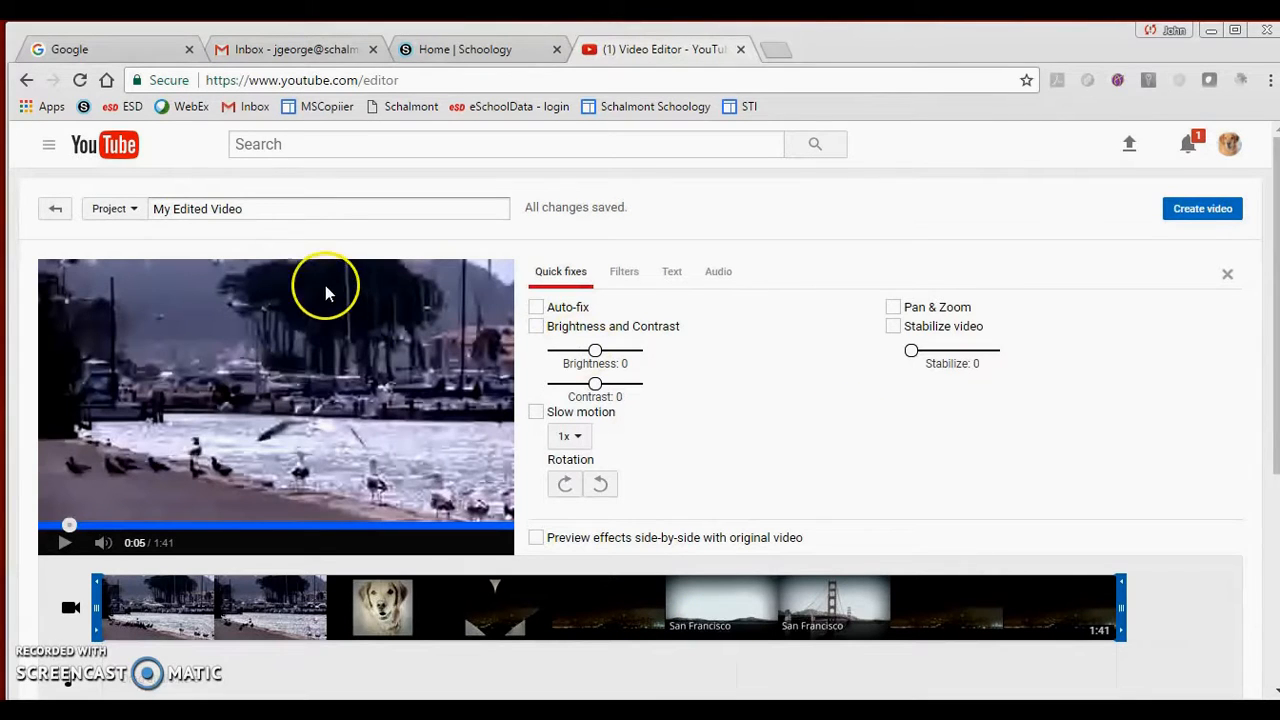
Rename the project to My New Video and create the finished video from it
triple_click(211, 215)
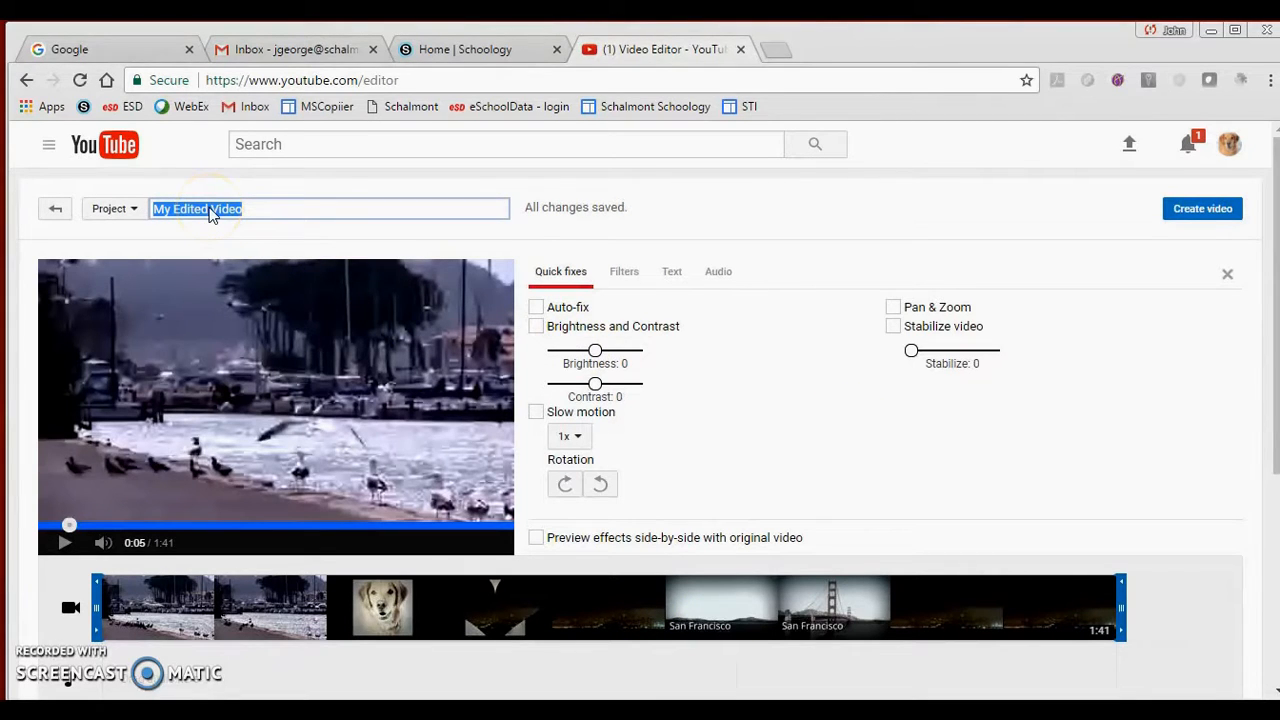
type("My New Video")
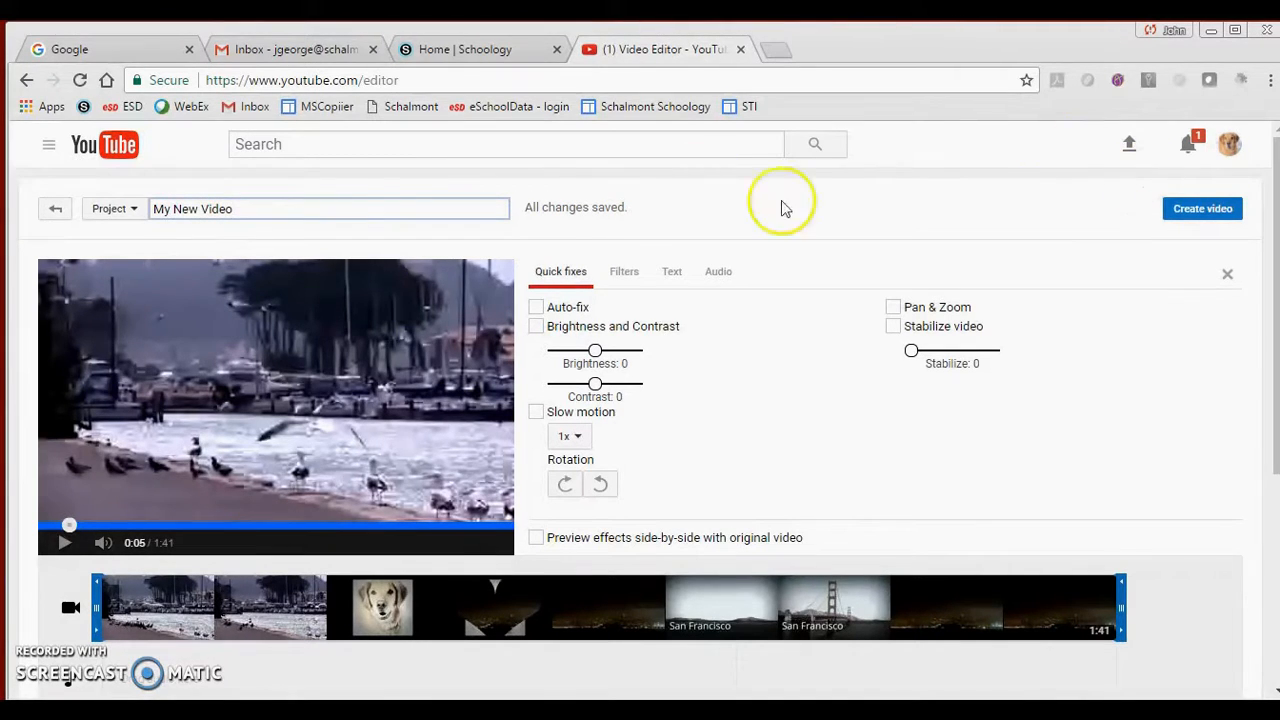
left_click(1188, 214)
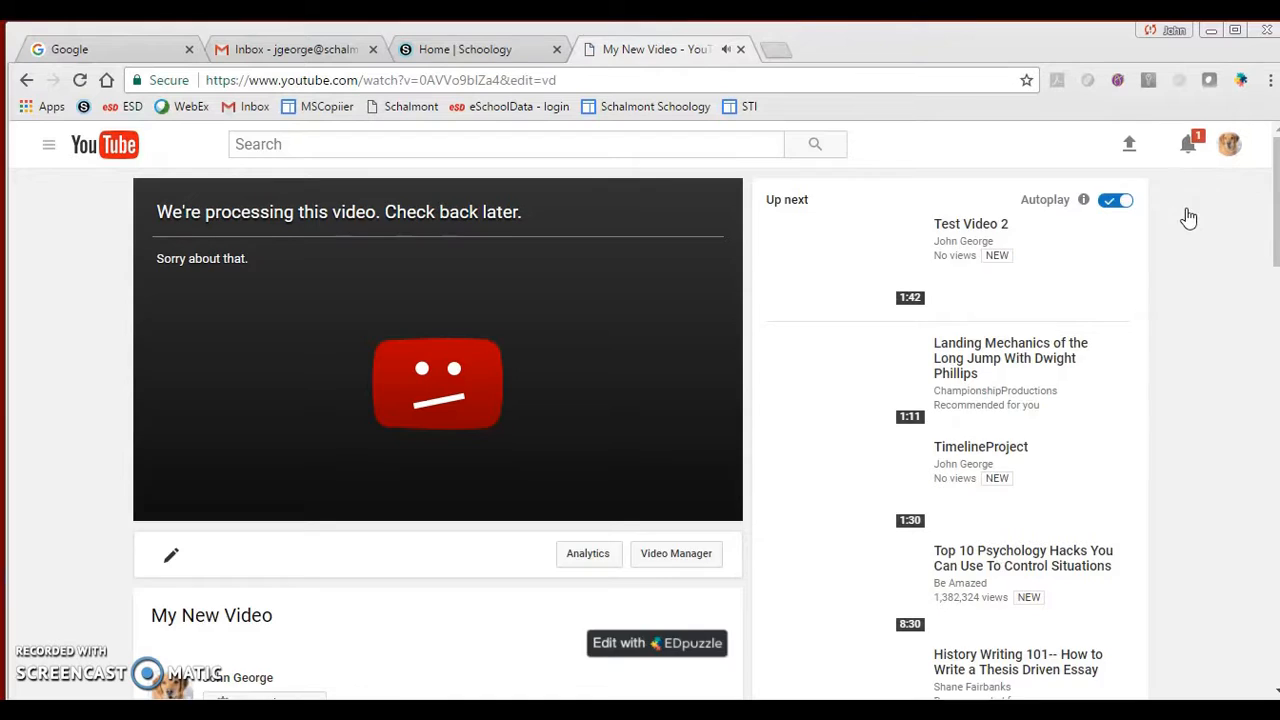
left_click(613, 380)
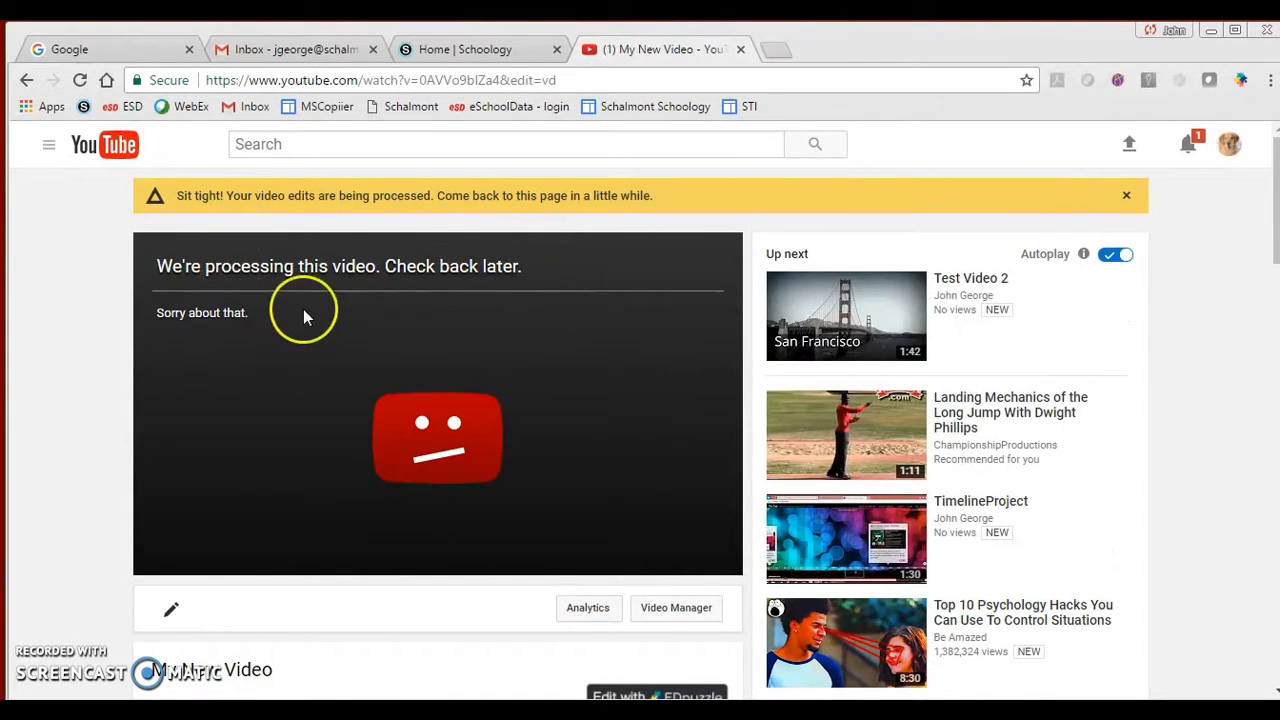